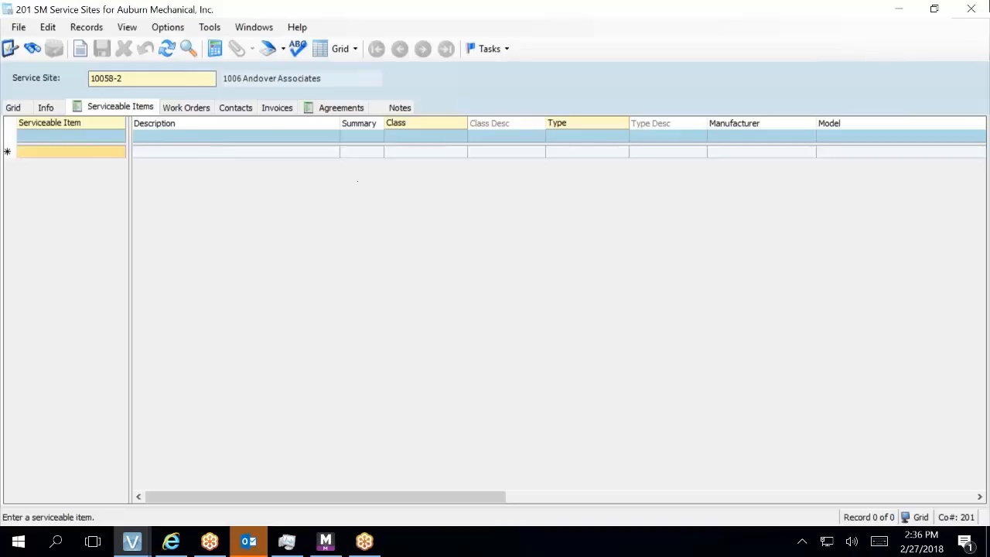
# - Discard a stray item row and select site 10330-1, First Western Properties, filtering descriptions by FIRST
pyautogui.click(112, 153)
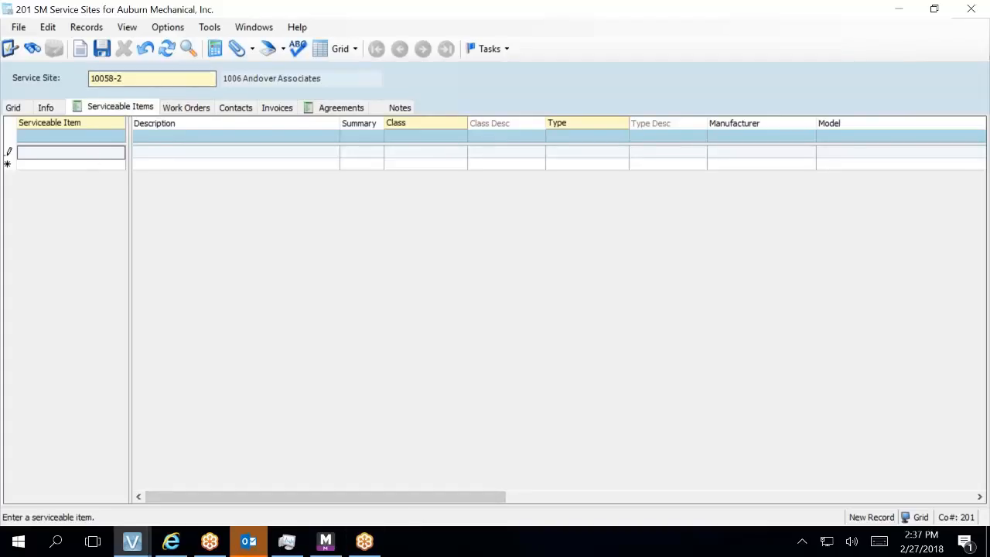
pyautogui.click(147, 49)
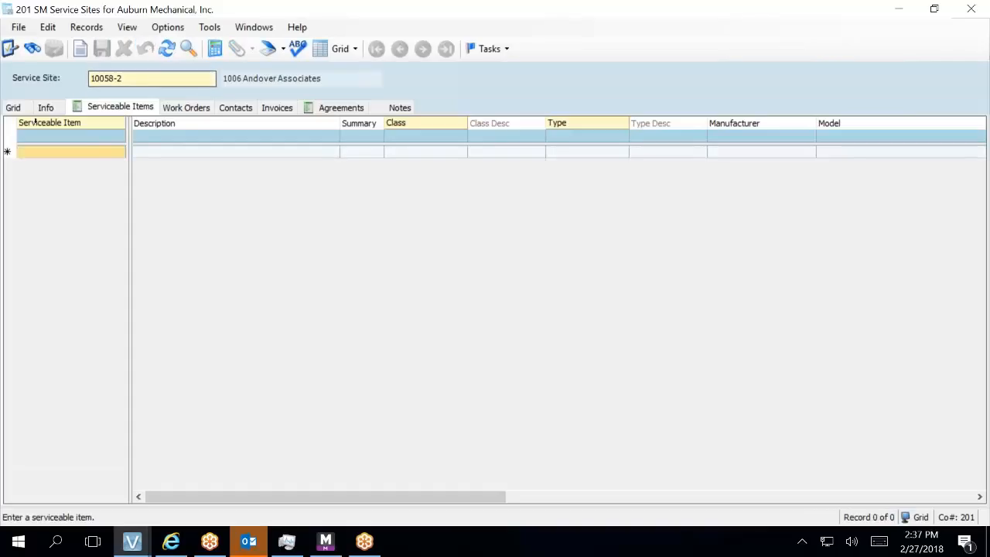
pyautogui.click(13, 108)
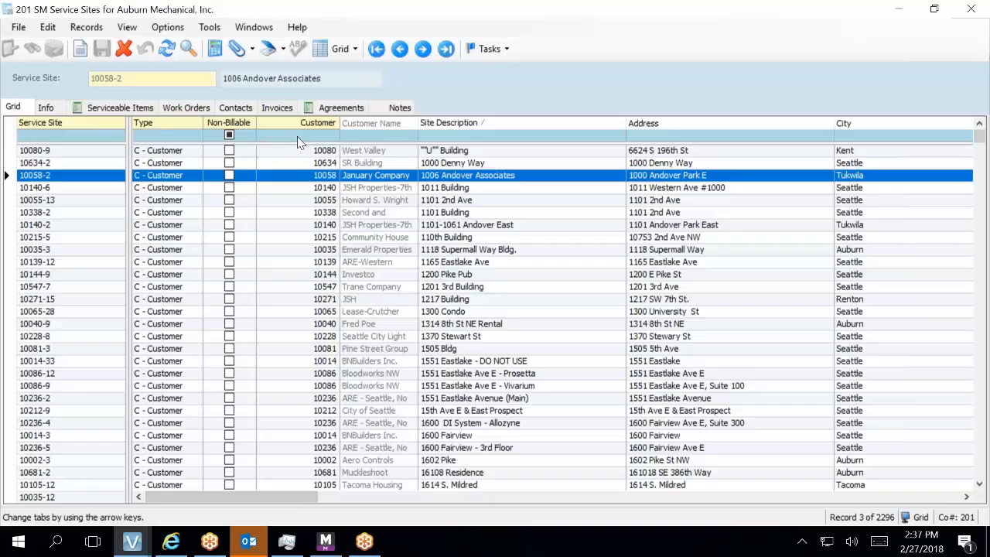
pyautogui.click(431, 136)
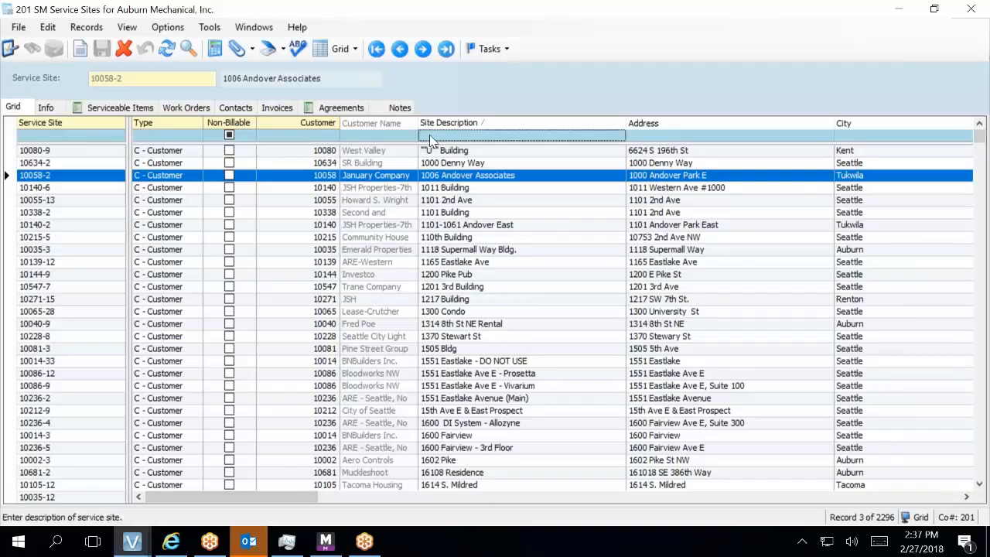
pyautogui.write('FIRST')
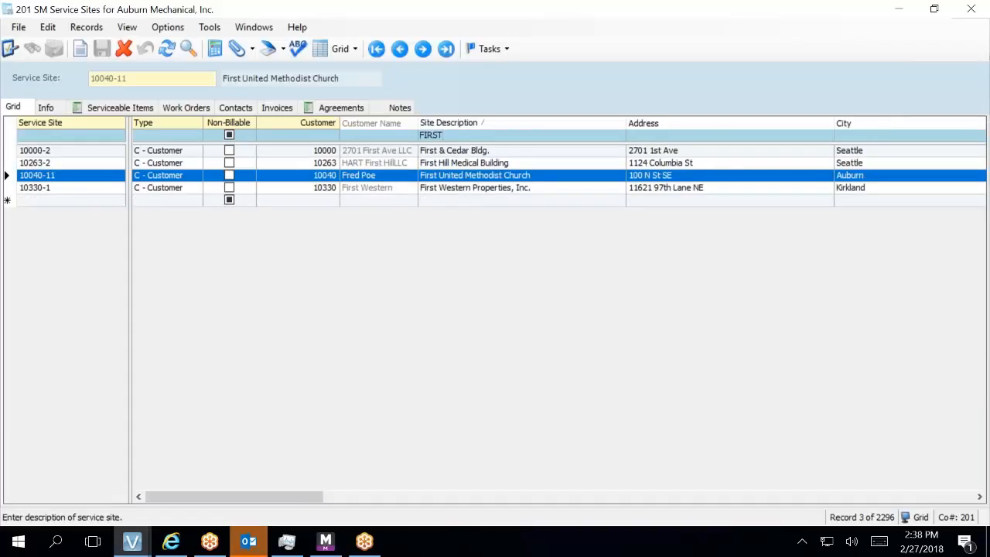
pyautogui.click(445, 190)
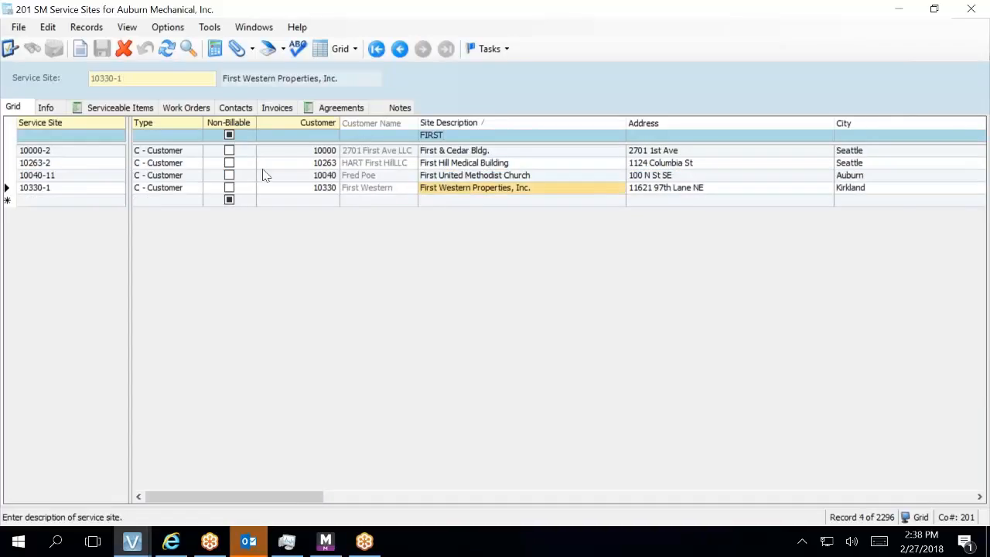
# - Open site 10330-1's serviceable items and bring up a blank item entry form
pyautogui.click(47, 108)
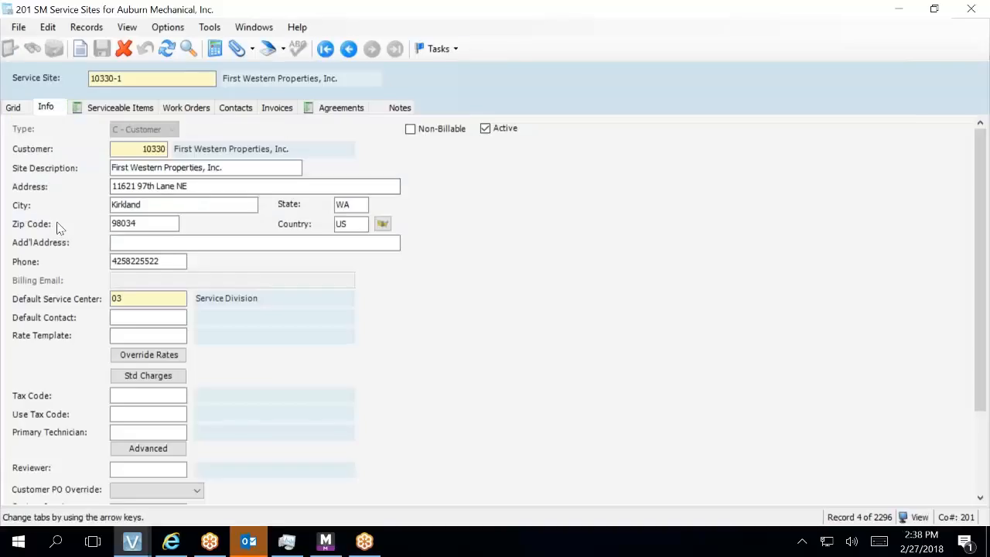
pyautogui.click(104, 109)
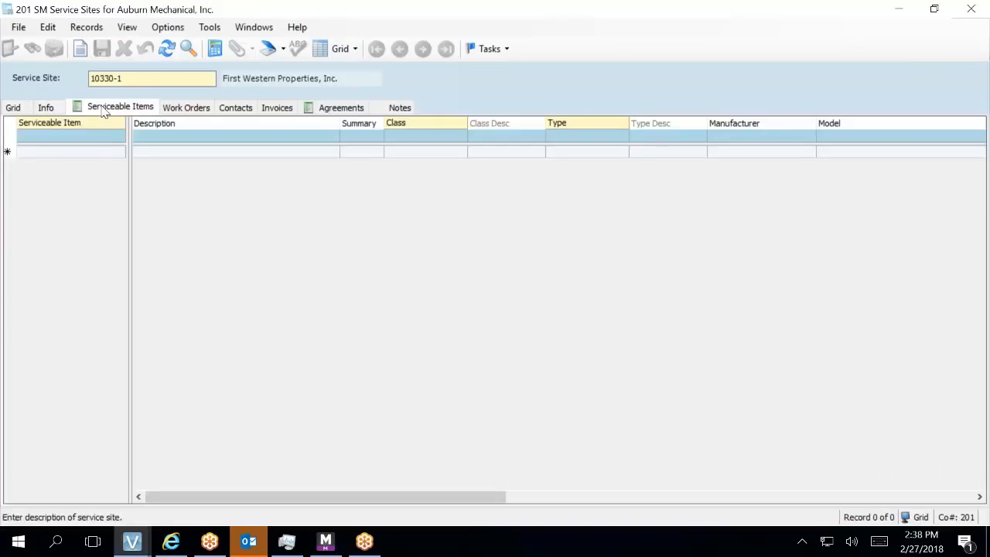
pyautogui.click(86, 152)
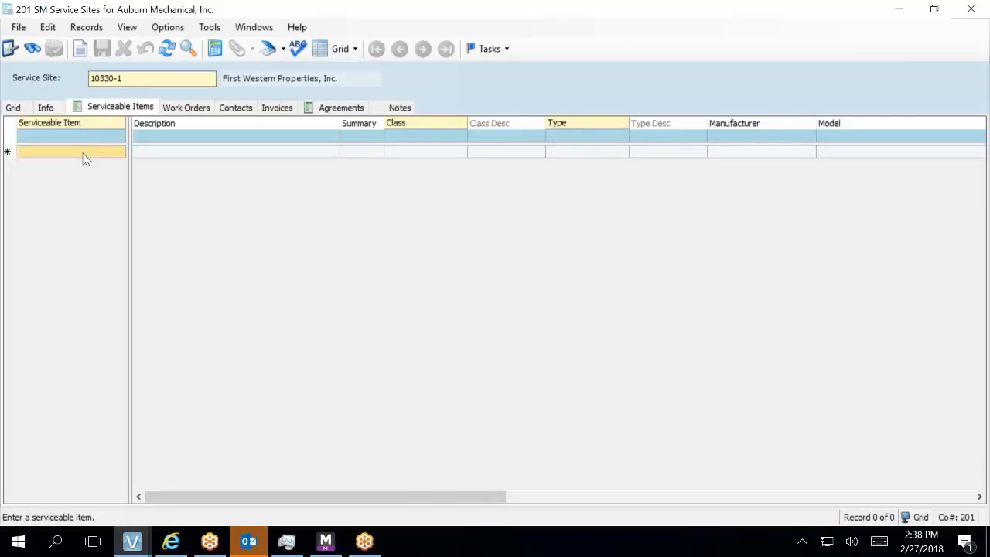
pyautogui.click(76, 152)
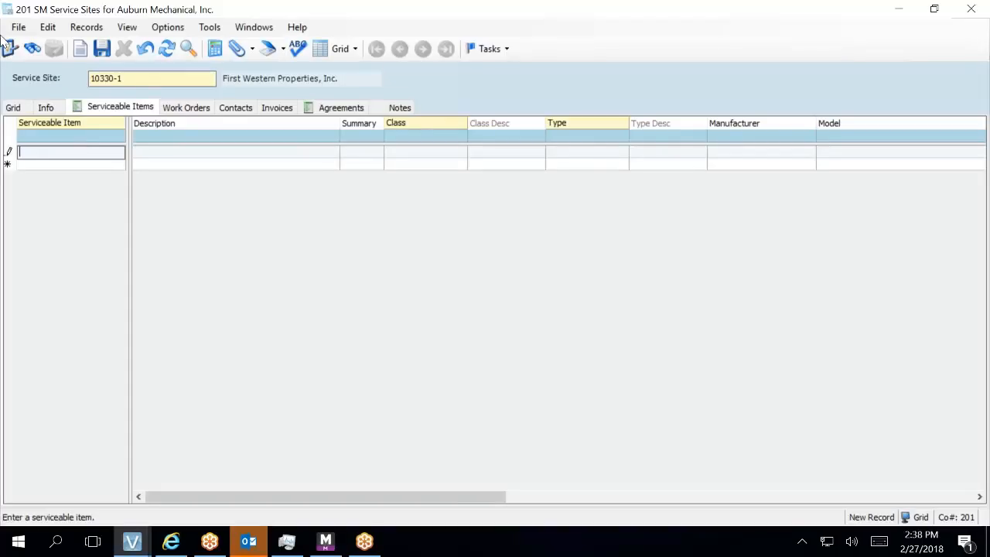
pyautogui.click(143, 50)
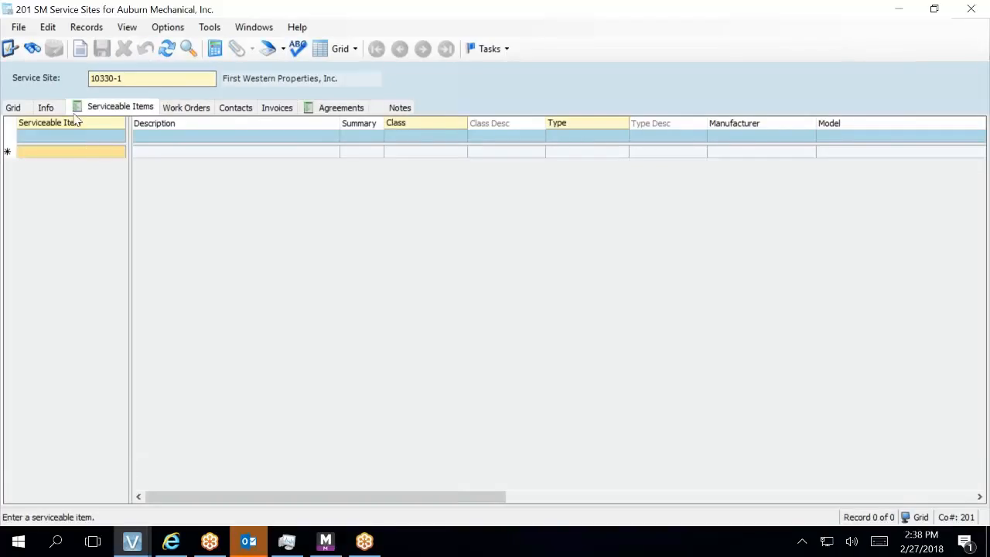
pyautogui.doubleClick(8, 152)
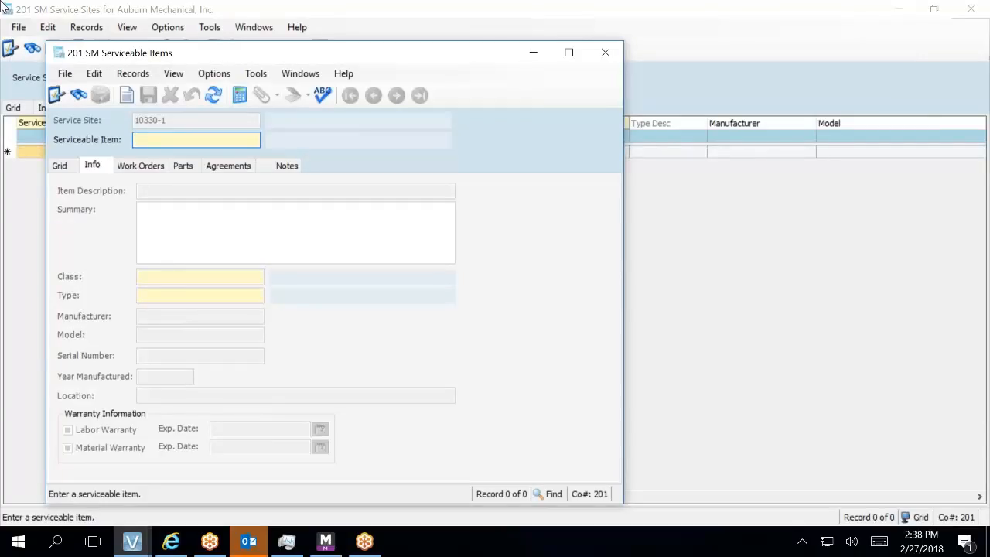
# - Enter item RTU-01 with description 'Package Unit AC with Gas Heat', skipping Summary to reach Class
pyautogui.write('RTU-01')
pyautogui.press('Tab')
pyautogui.press('Tab')
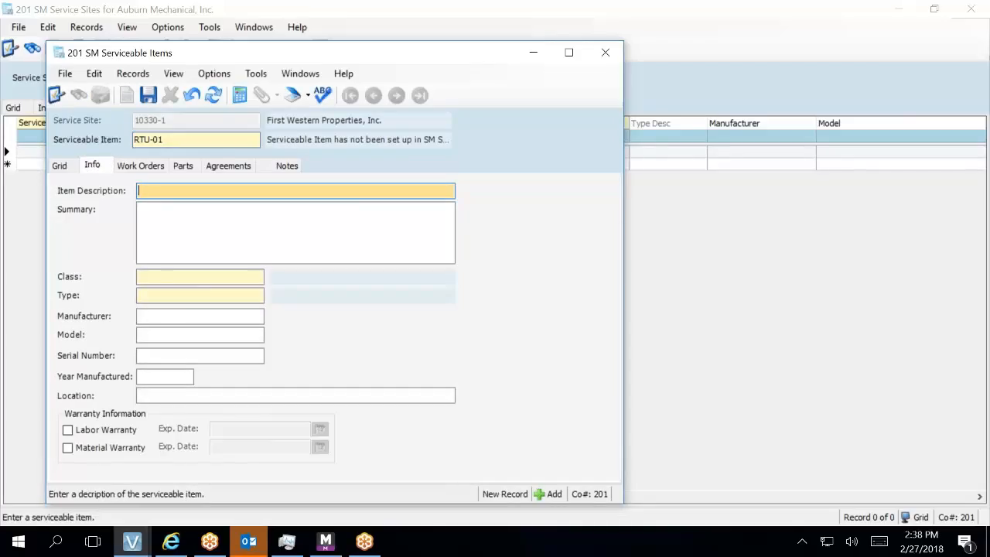
pyautogui.write('Package ')
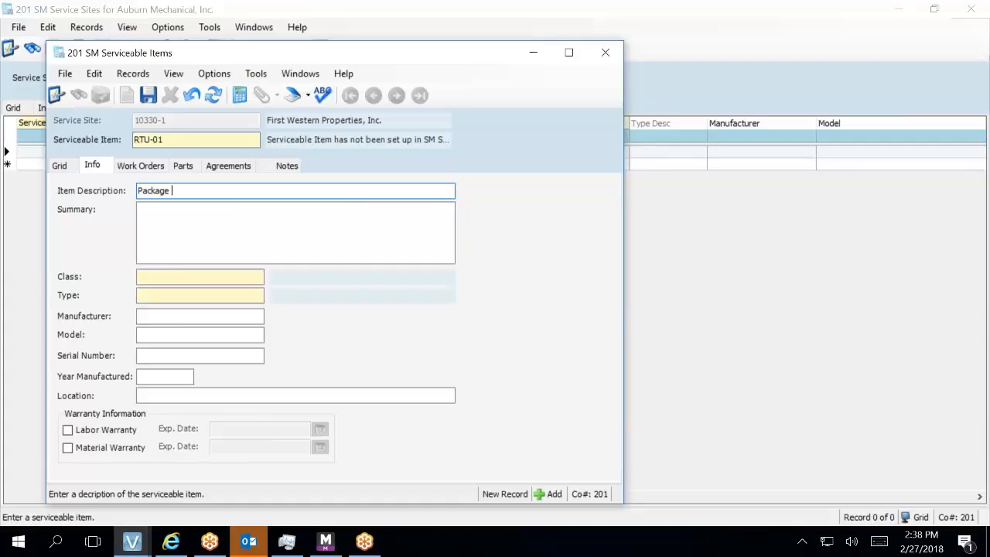
pyautogui.write('Unit')
pyautogui.write(' A')
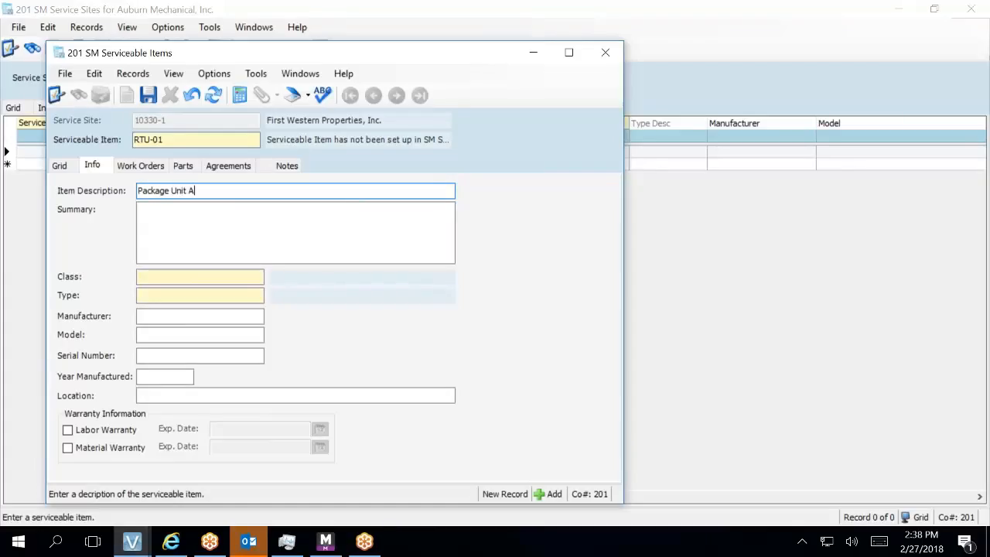
pyautogui.write('C with Gas Heat')
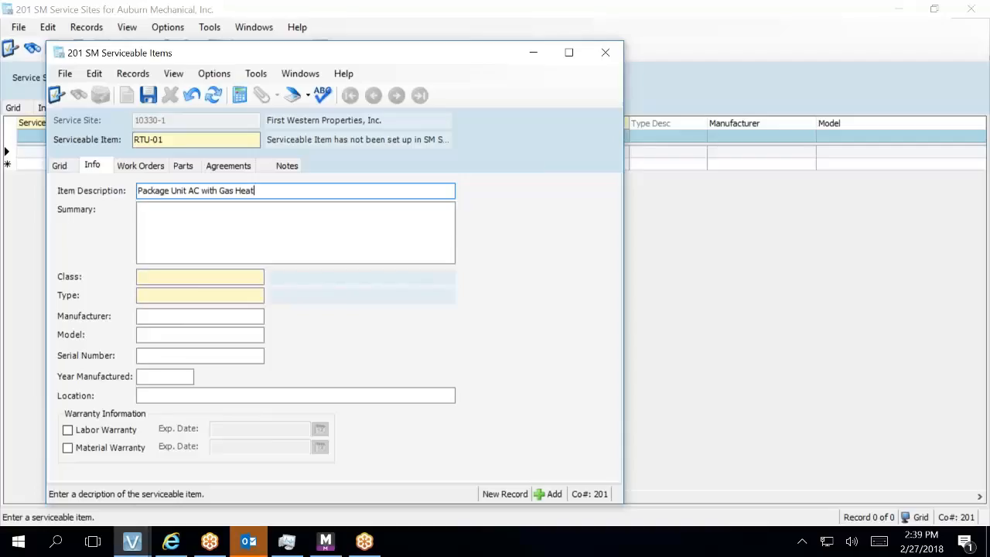
pyautogui.press('Tab')
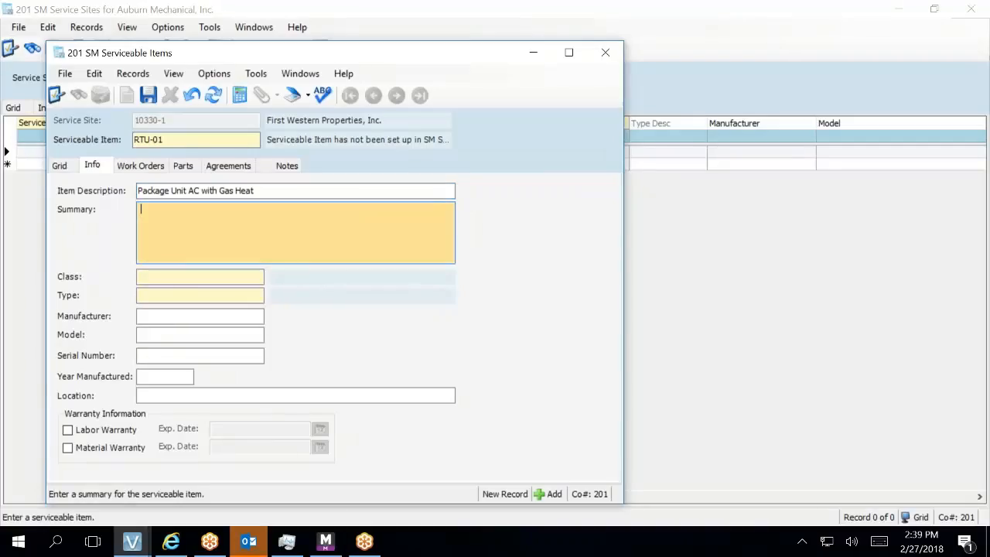
pyautogui.press('Tab')
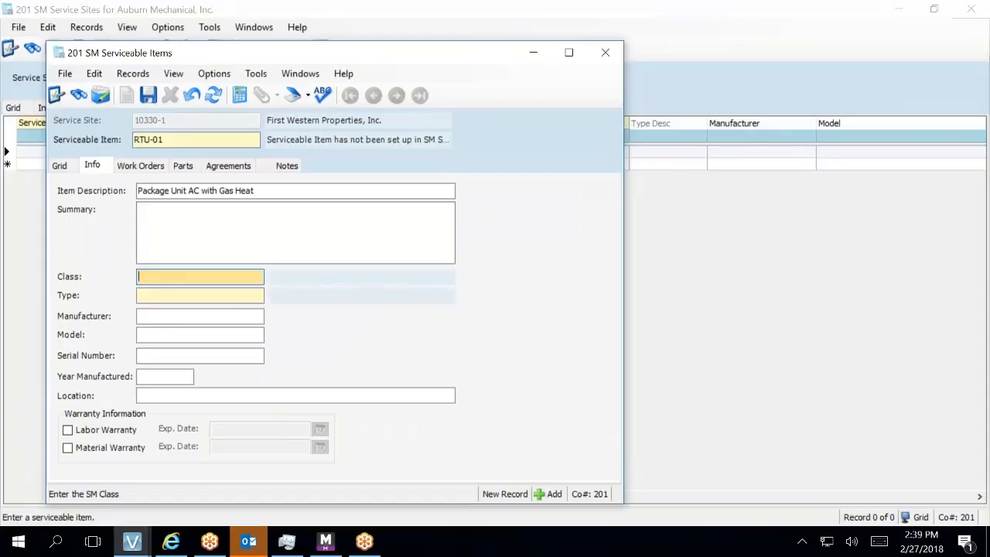
# - Set RTU-01's class to Rooftop Unit and its type to 0-10 Ton from the lookups
pyautogui.press('F4')
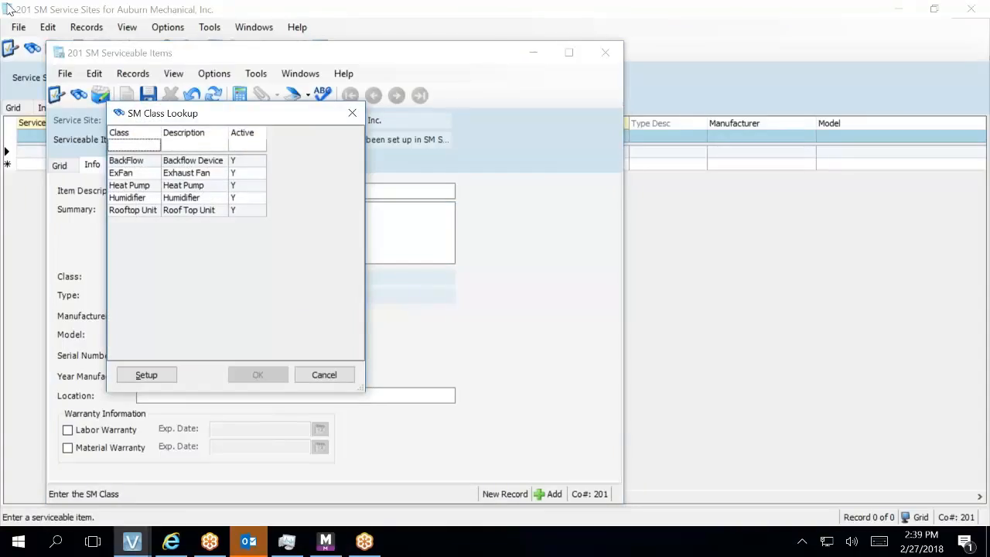
pyautogui.click(195, 213)
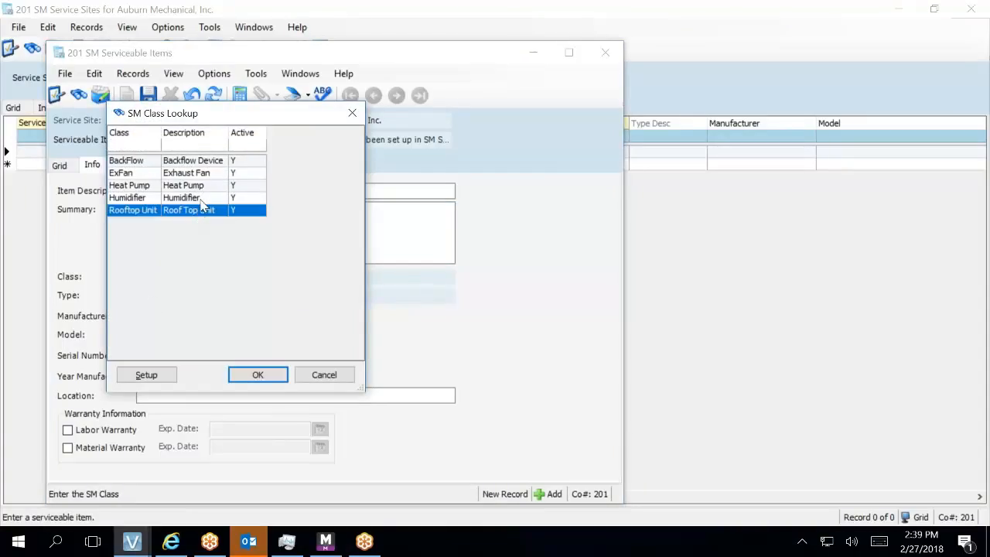
pyautogui.press('Return')
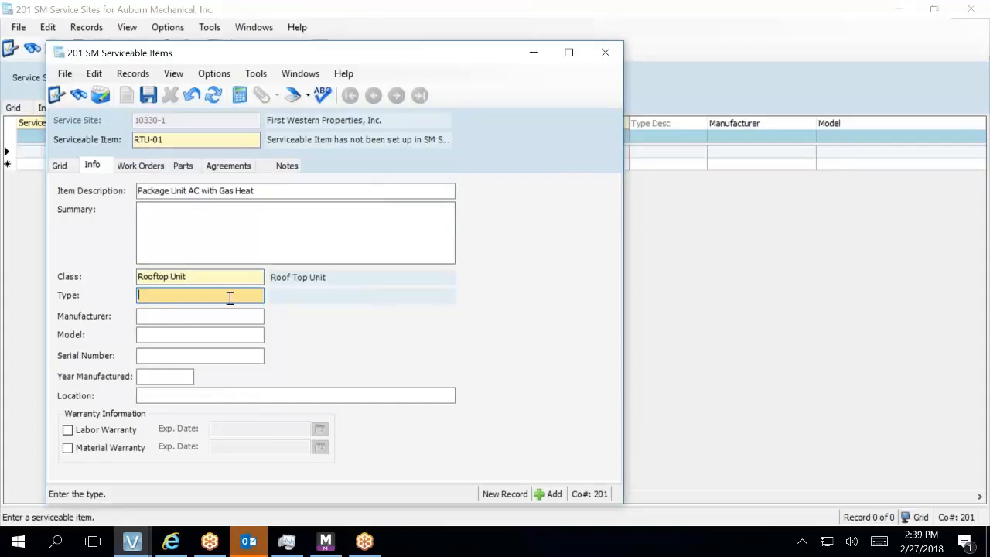
pyautogui.press('F4')
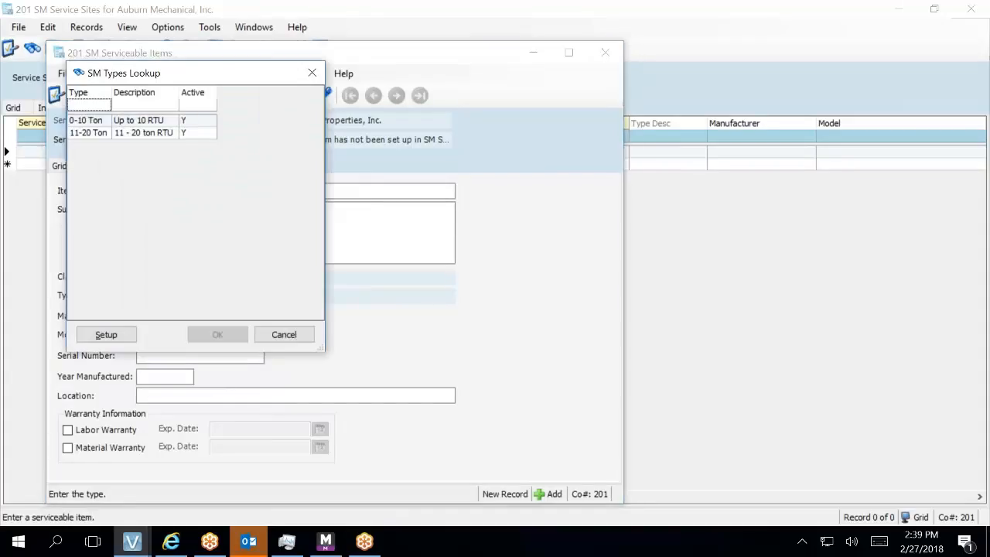
pyautogui.doubleClick(155, 121)
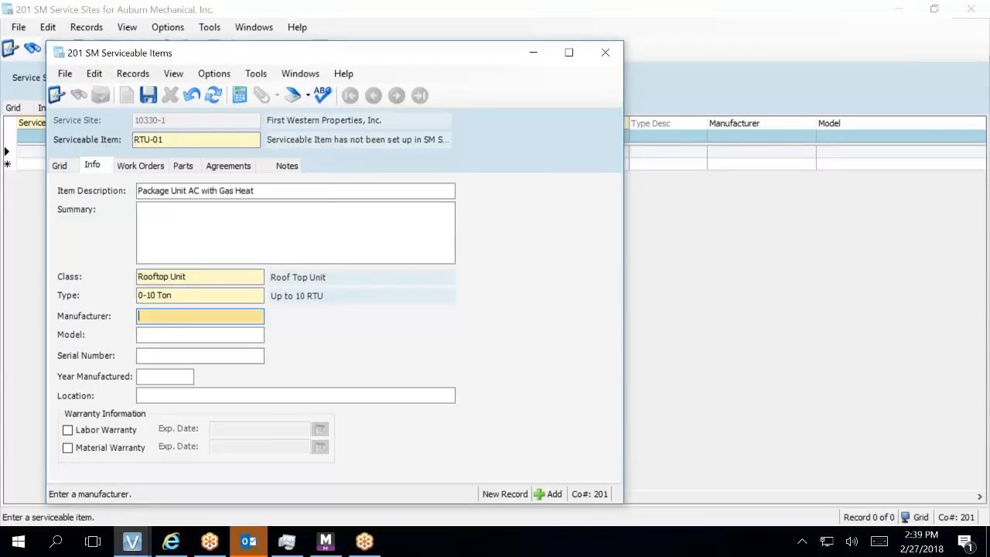
# - Enter manufacturer Carrier, model 48TCE, serial 0215C83471 and location Roof
pyautogui.write('Carrier')
pyautogui.press('Tab')
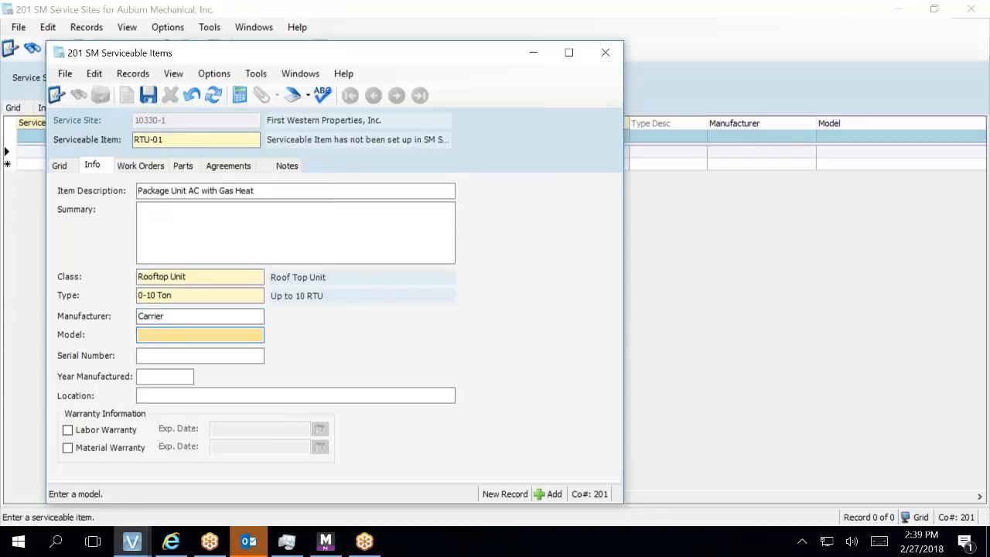
pyautogui.write('48TCE')
pyautogui.press('Tab')
pyautogui.write('0215C83471')
pyautogui.press('Tab')
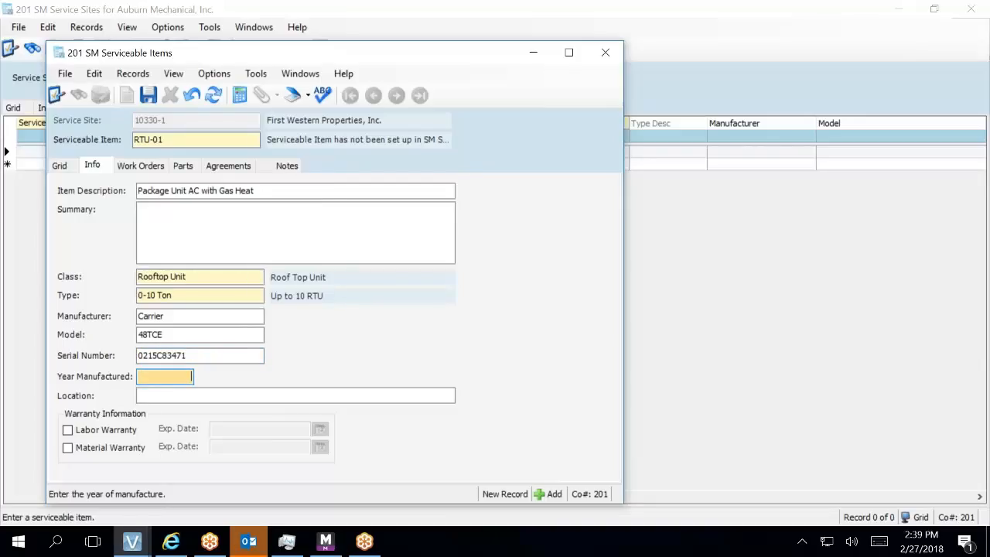
pyautogui.press('Tab')
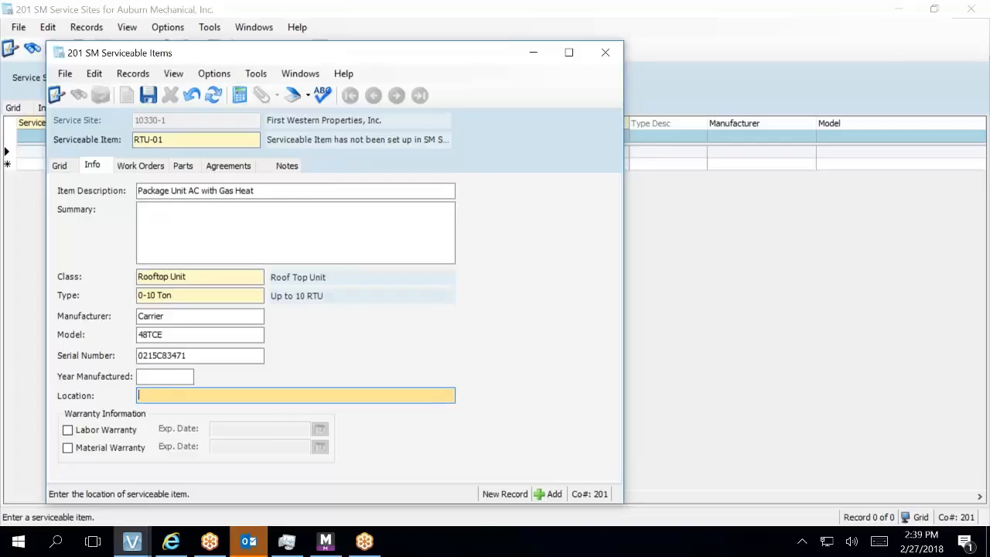
pyautogui.write('Roof')
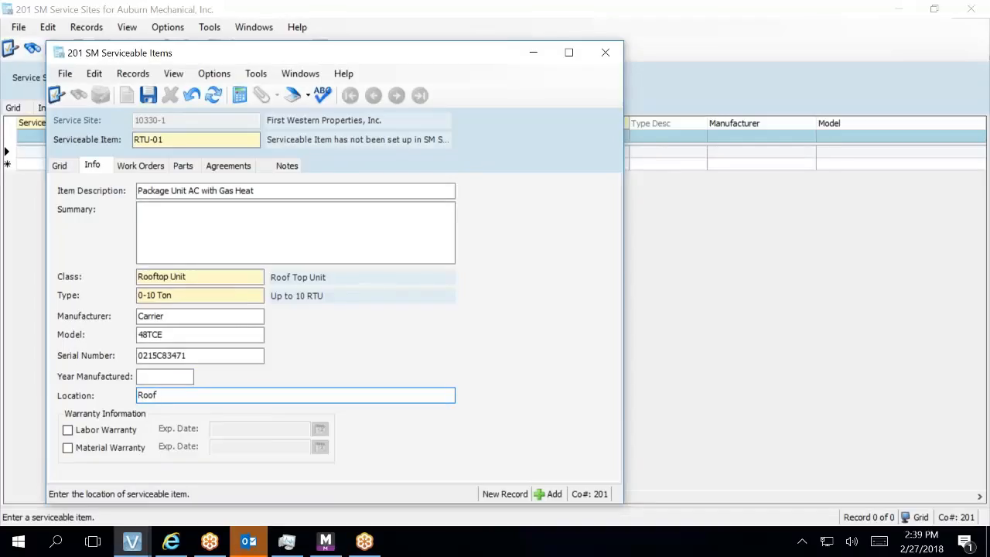
pyautogui.press('Tab')
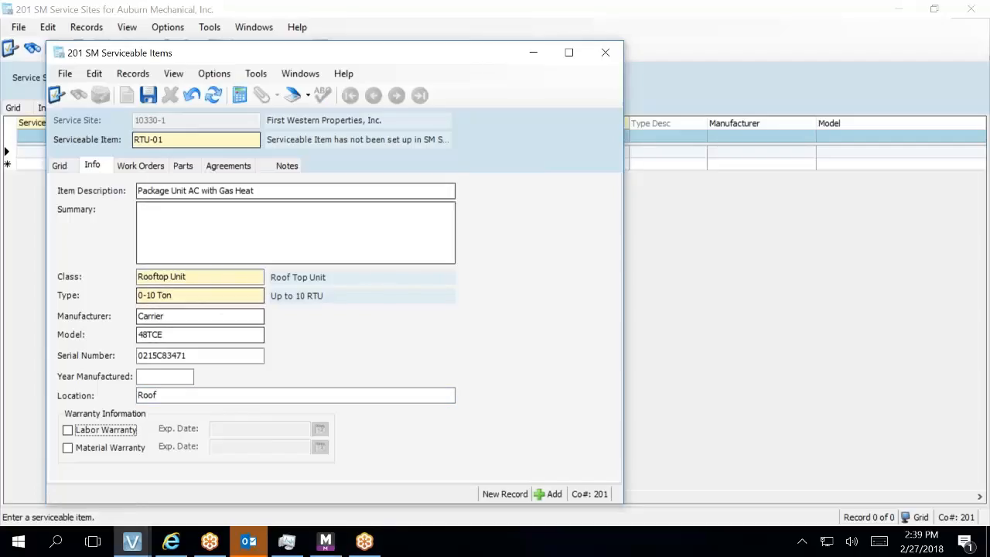
# - Save RTU-01 and start an empty part row on its Parts tab
pyautogui.click(149, 97)
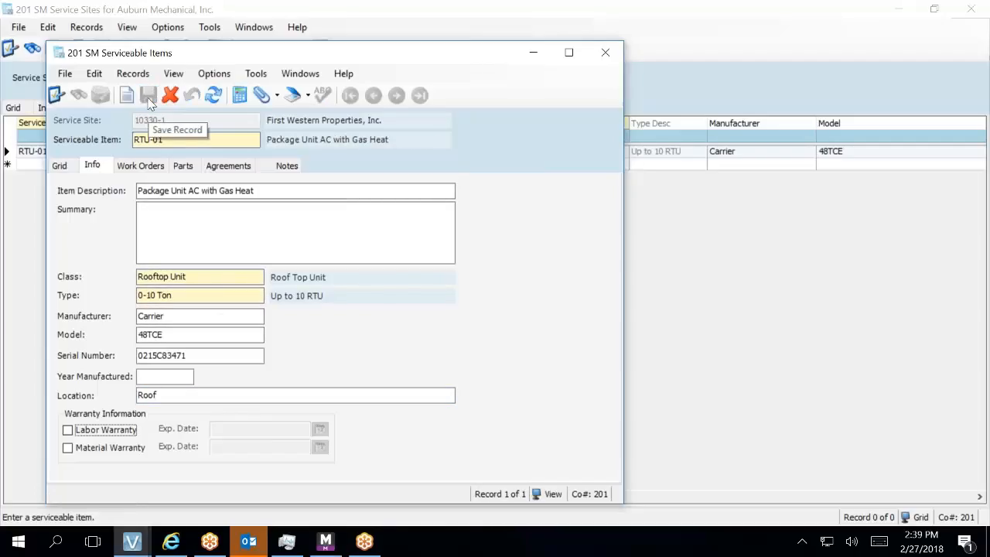
pyautogui.click(183, 166)
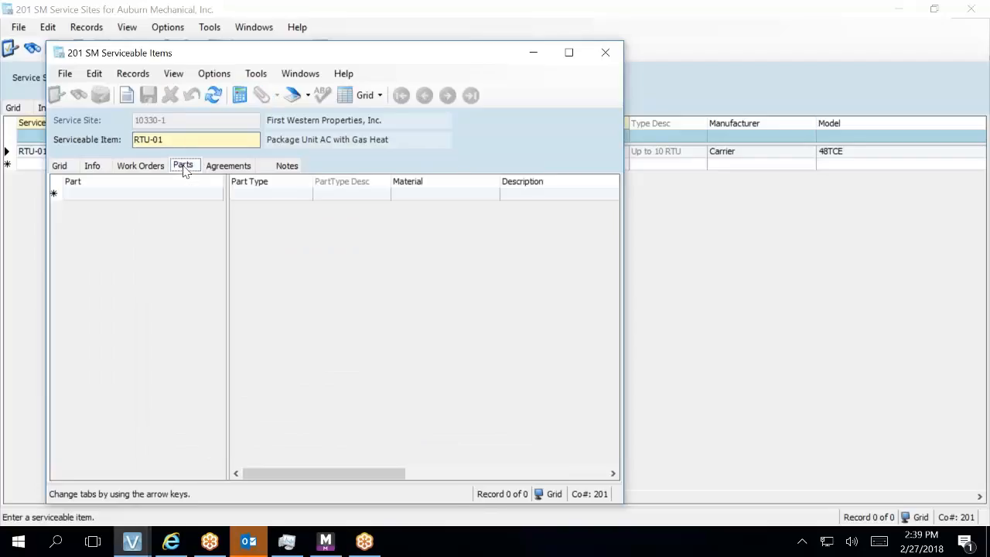
pyautogui.rightClick(154, 201)
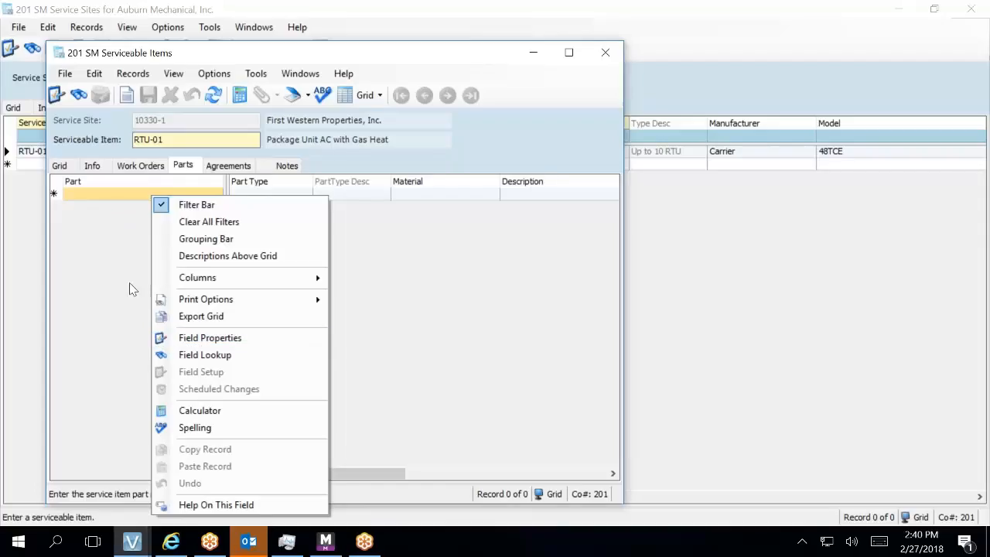
pyautogui.click(106, 196)
pyautogui.click(106, 193)
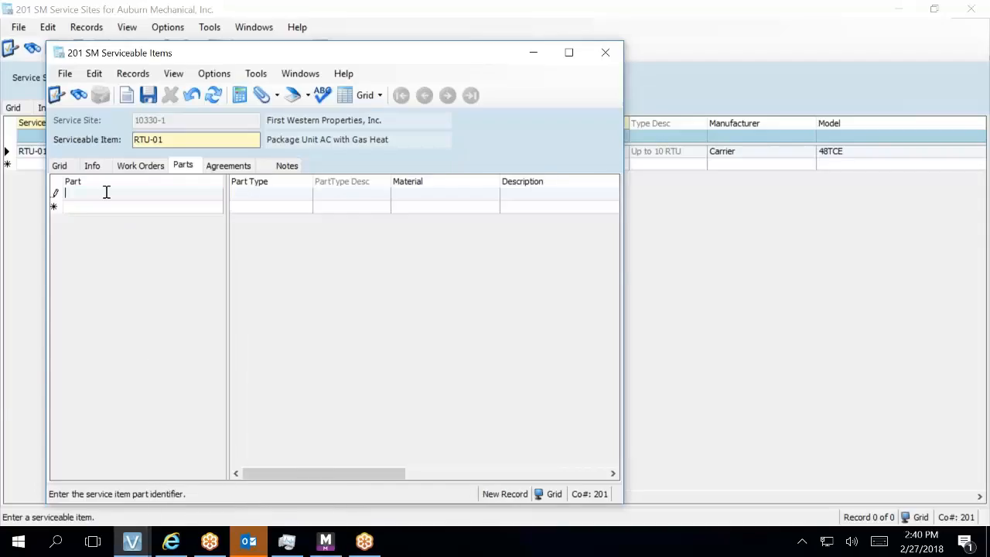
pyautogui.rightClick(106, 193)
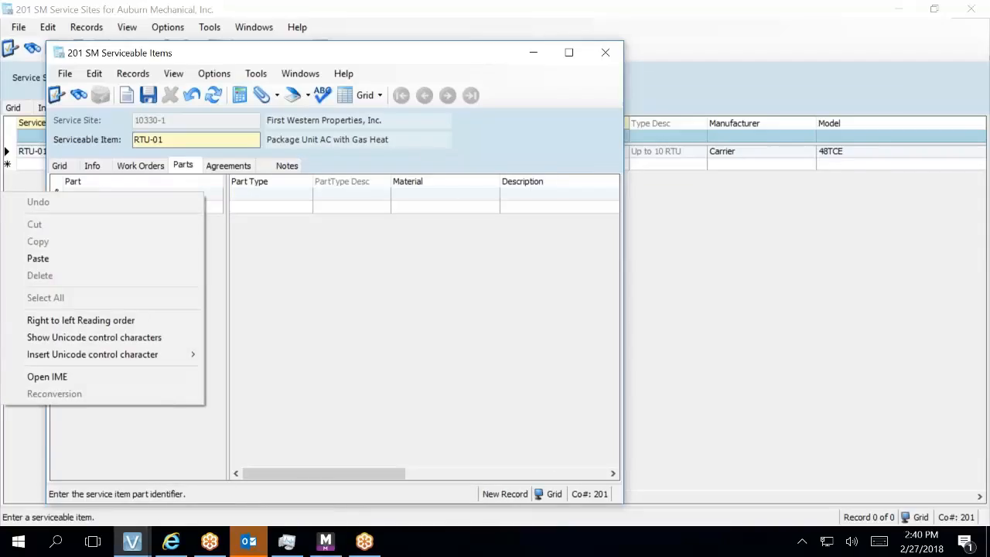
pyautogui.press('Escape')
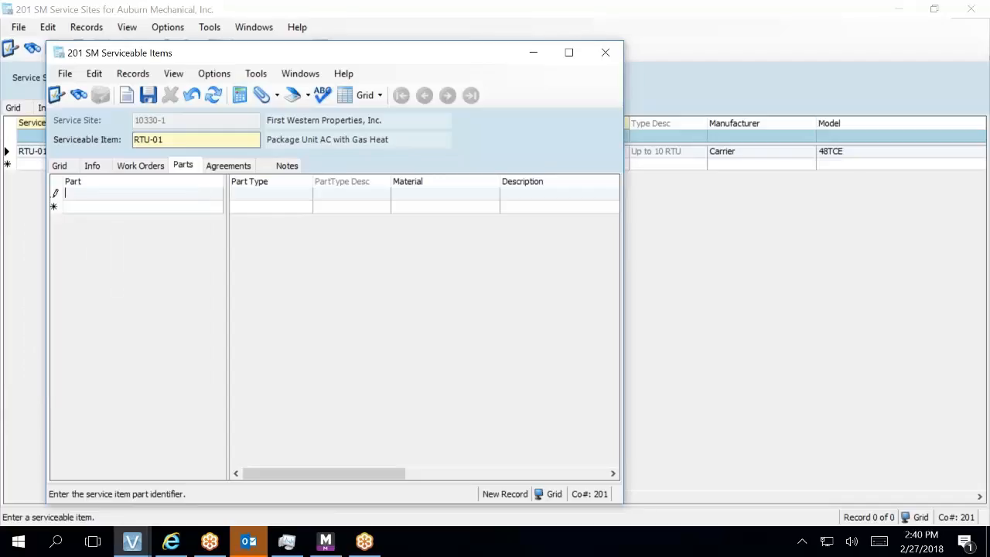
pyautogui.press('F3')
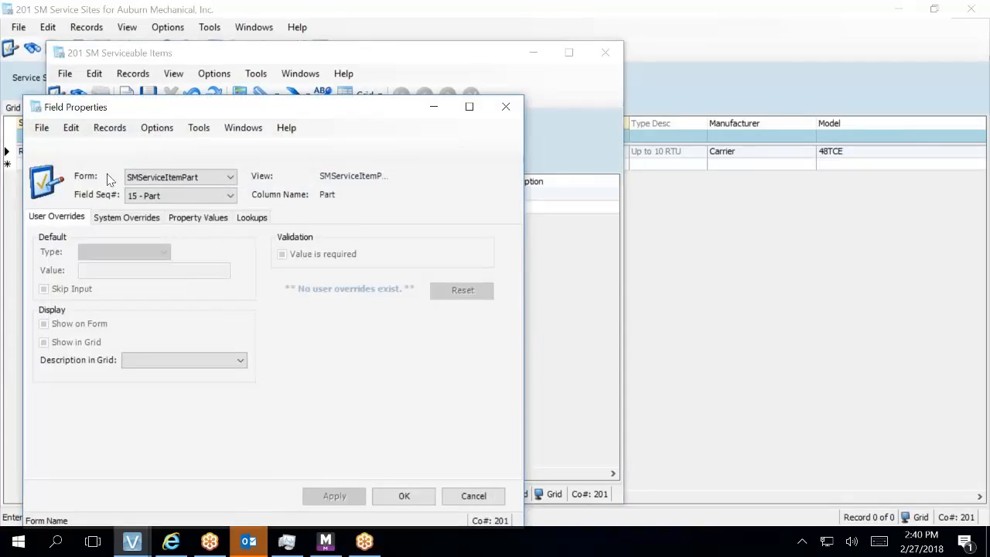
# - Review the Part field's property values, then close Field Properties
pyautogui.click(194, 221)
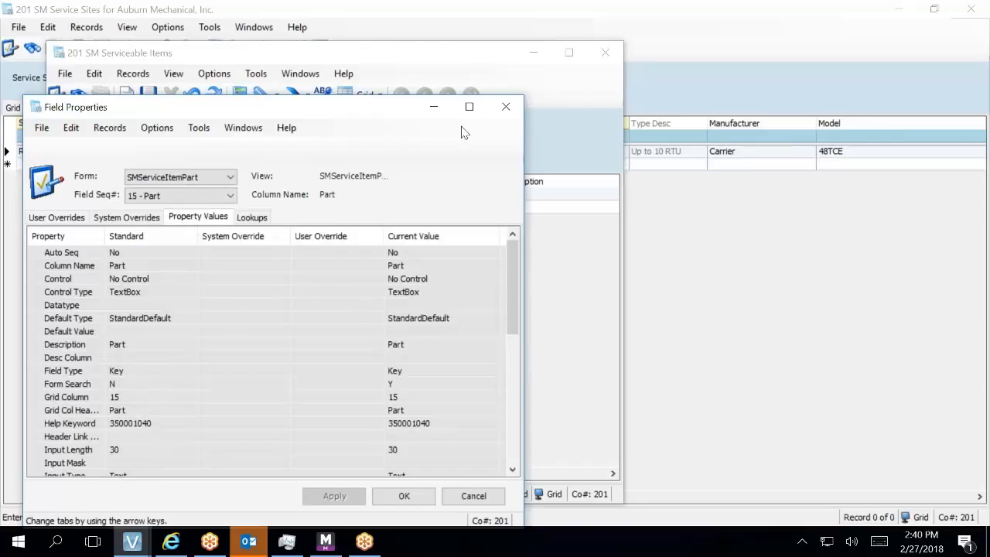
pyautogui.click(506, 106)
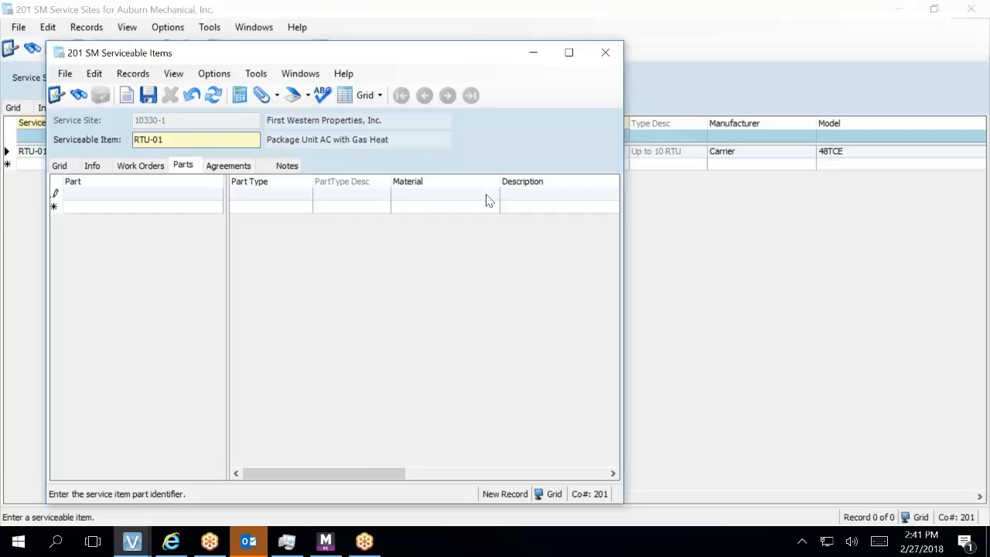
# - Maximize the Serviceable Items window and open the SM Service Item Parts Lookup for the Part cell
pyautogui.click(568, 52)
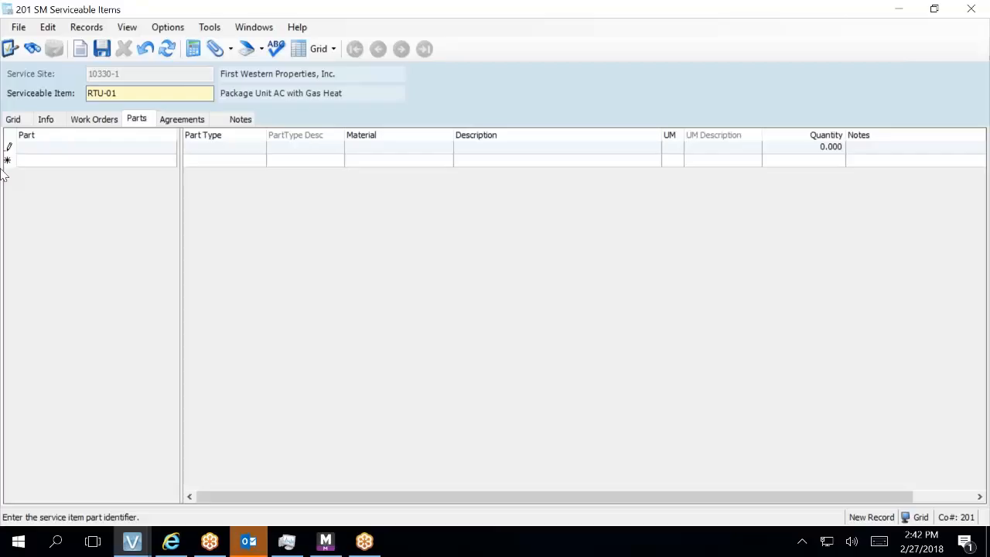
pyautogui.press('F4')
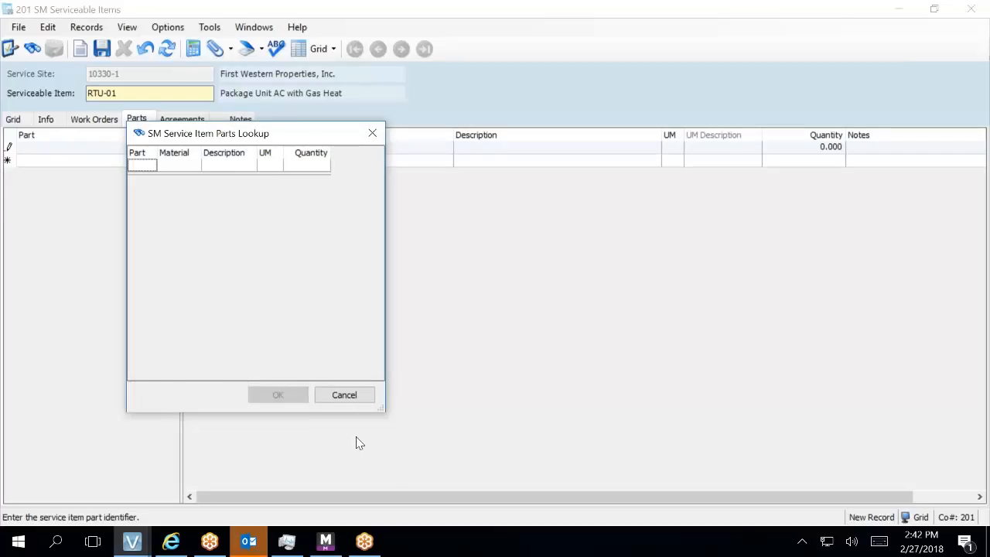
# - Cancel the empty SM Service Item Parts Lookup to return to RTU-01's Parts tab
pyautogui.click(358, 398)
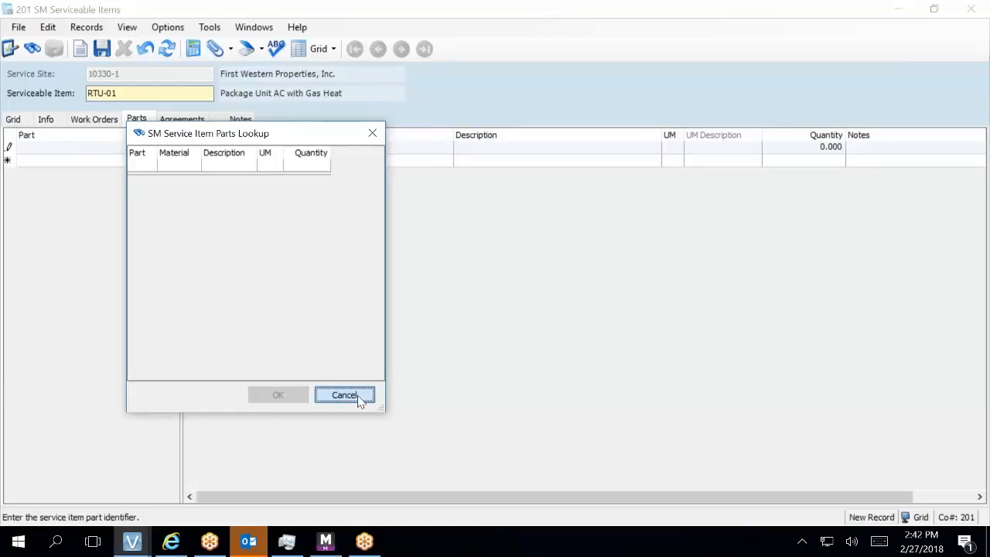
pyautogui.click(345, 396)
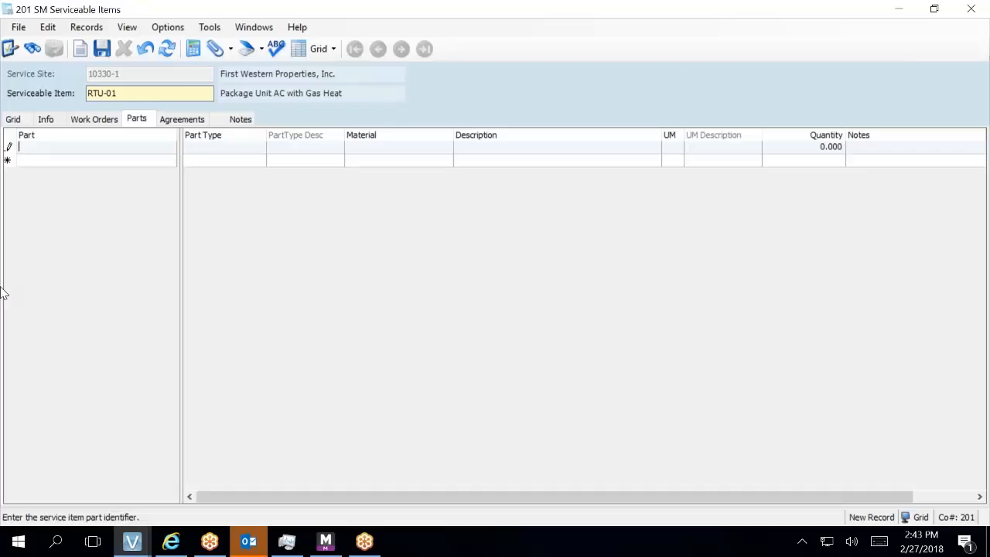
# - Enter part FLT16162 in the first part row and open the SM Part Types Lookup
pyautogui.write('FLT16162')
pyautogui.press('Tab')
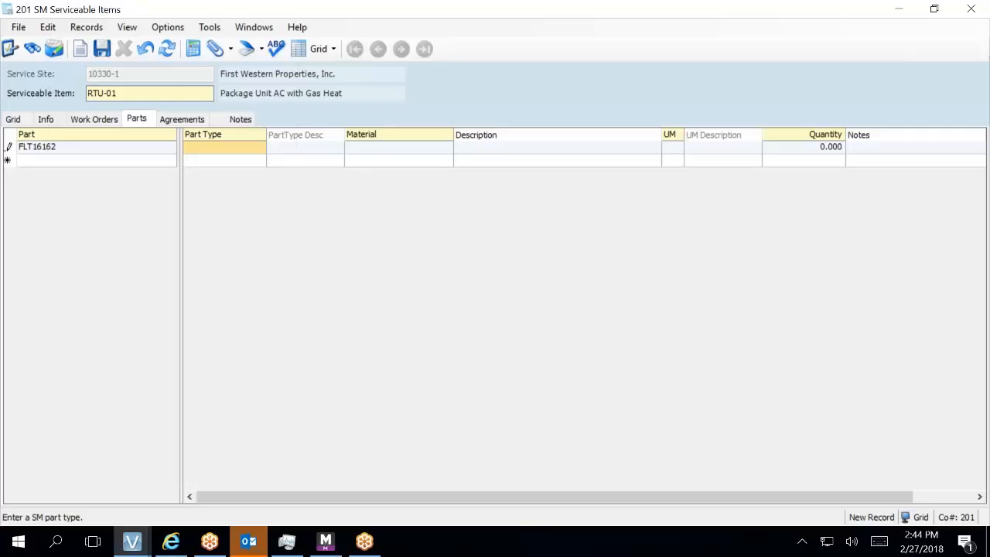
pyautogui.press('F4')
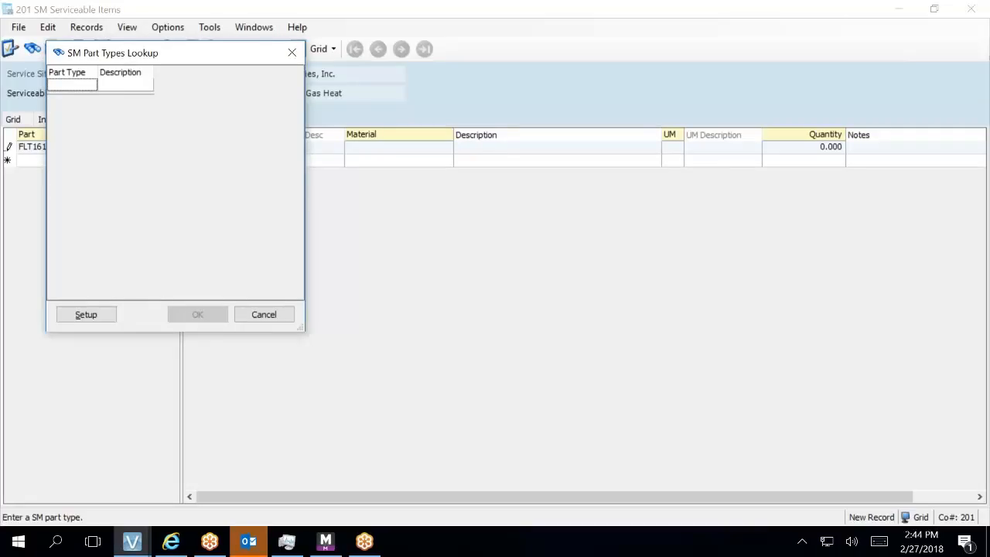
# - Open the SM Part Types setup form from the part types lookup
pyautogui.click(77, 314)
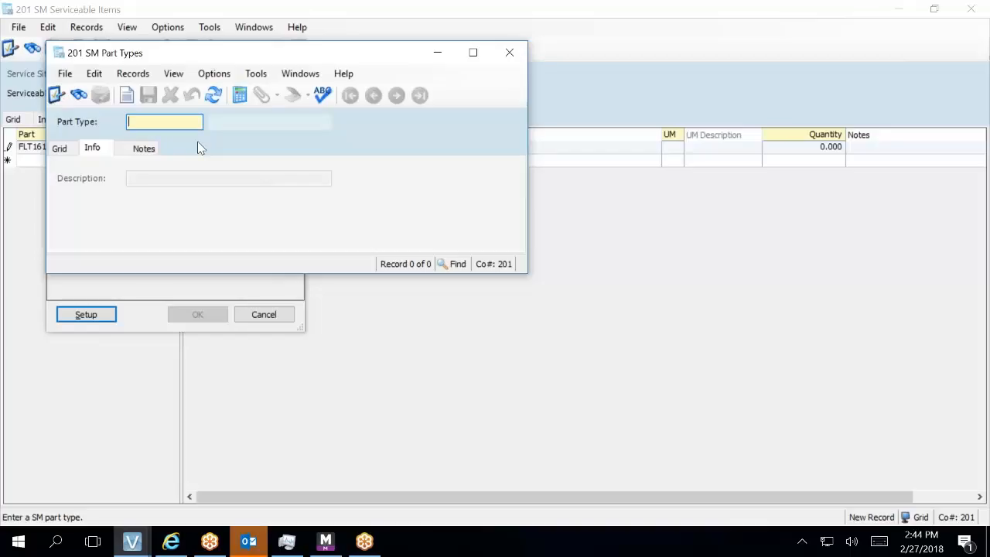
# - Enter part type Filter, revising its description from 'HVAC Filters' to 'PLEATED FILTER'
pyautogui.write('Filter')
pyautogui.press('Tab')
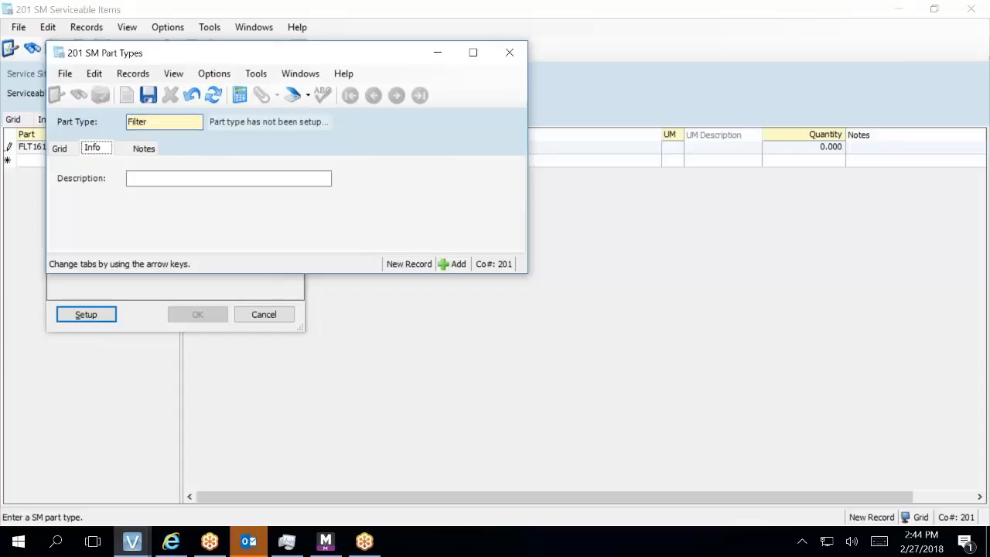
pyautogui.press('Tab')
pyautogui.write('HVAC Filters')
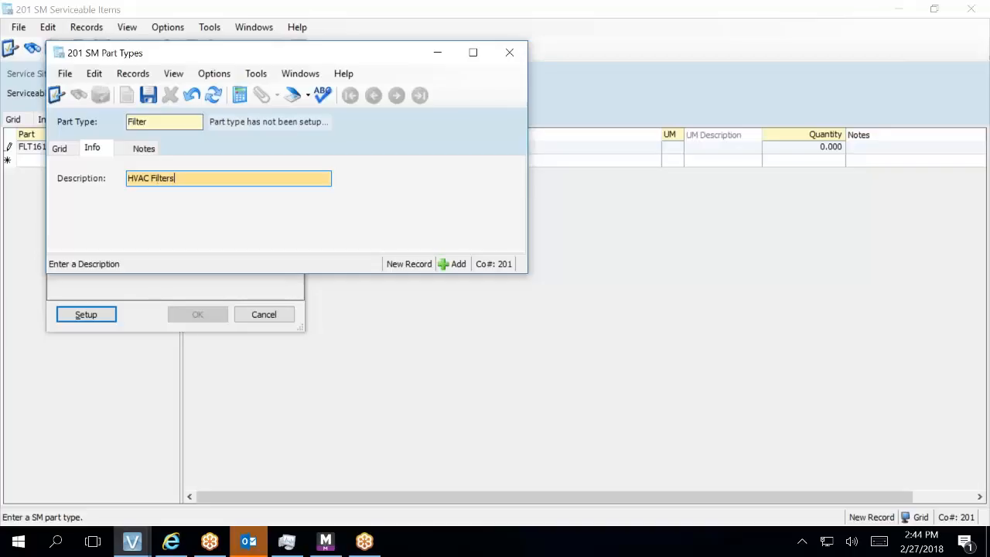
pyautogui.press('BackSpace')
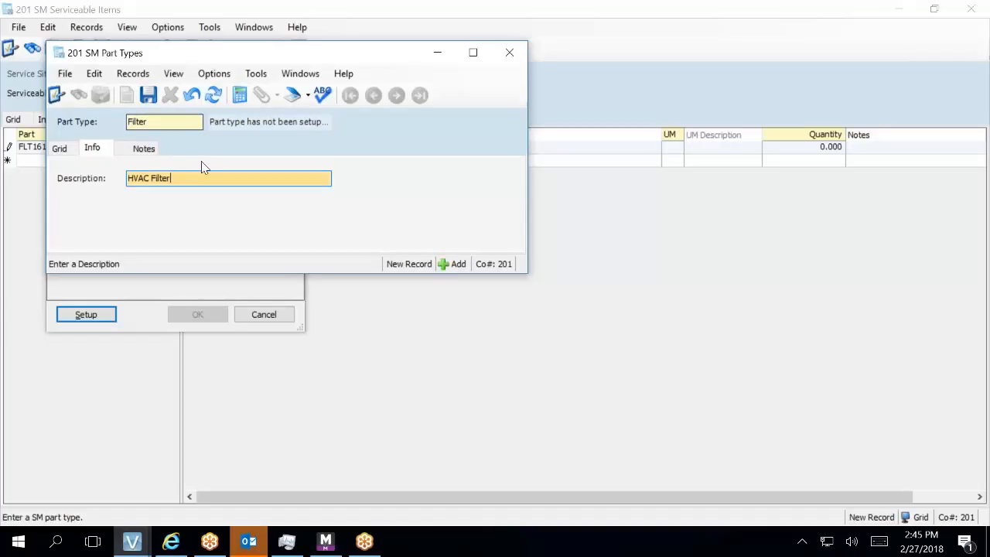
pyautogui.moveTo(194, 175); pyautogui.dragTo(80, 192)
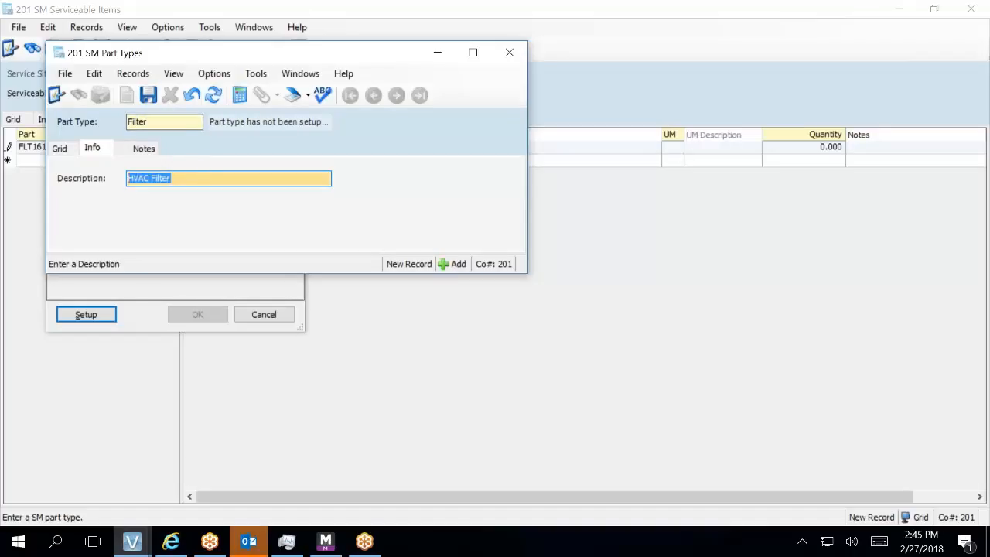
pyautogui.write('PLEATED FILTER')
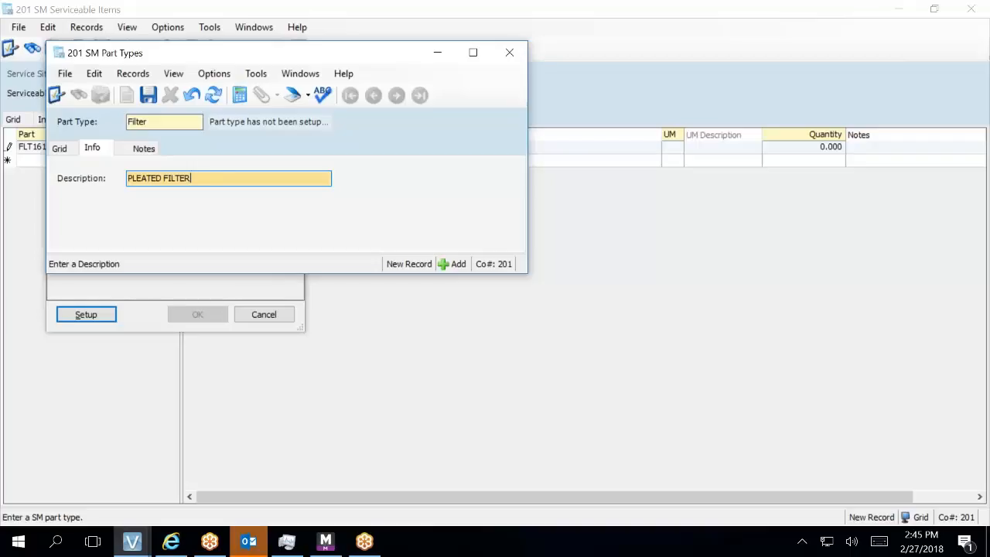
pyautogui.press('Tab')
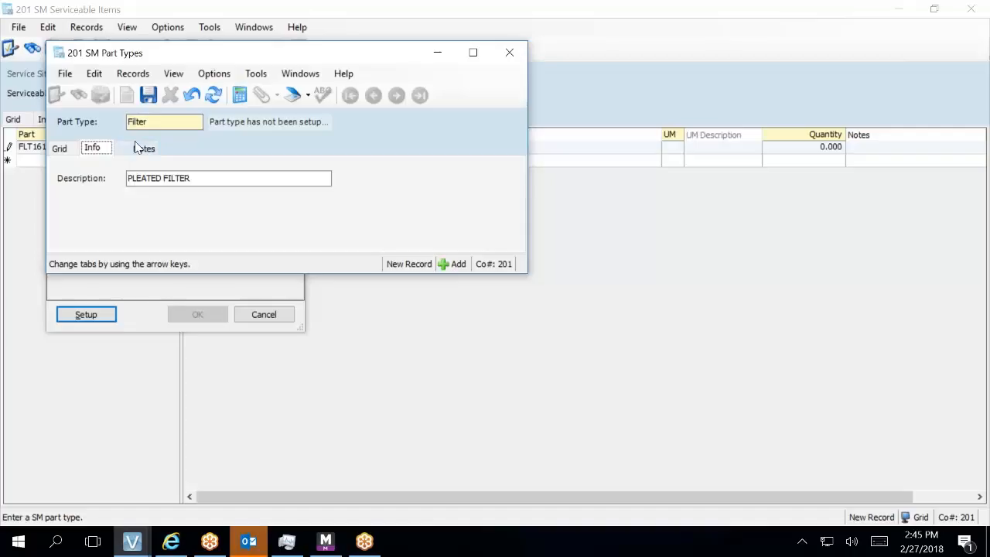
# - Re-enter the part type as FILTER with description PLEATED FILTER and save the record
pyautogui.click(148, 122)
pyautogui.moveTo(149, 121); pyautogui.dragTo(122, 121)
pyautogui.write('F')
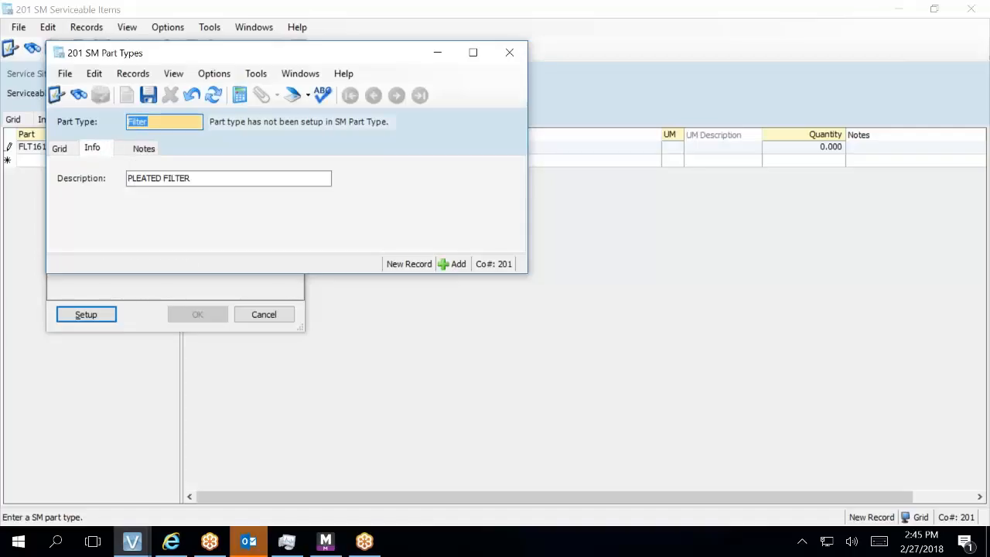
pyautogui.press('Return')
pyautogui.write('ILTER')
pyautogui.press('Tab')
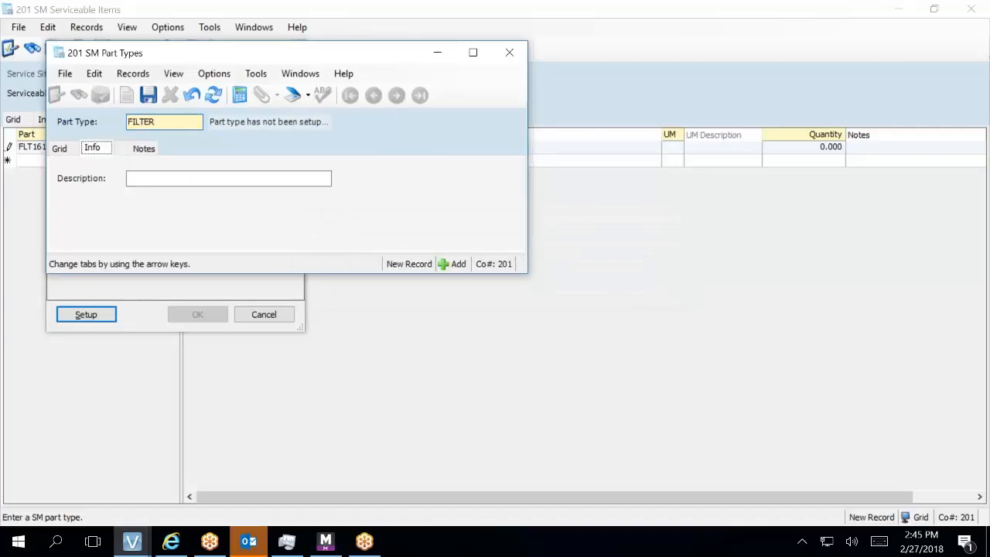
pyautogui.press('Tab')
pyautogui.write('P')
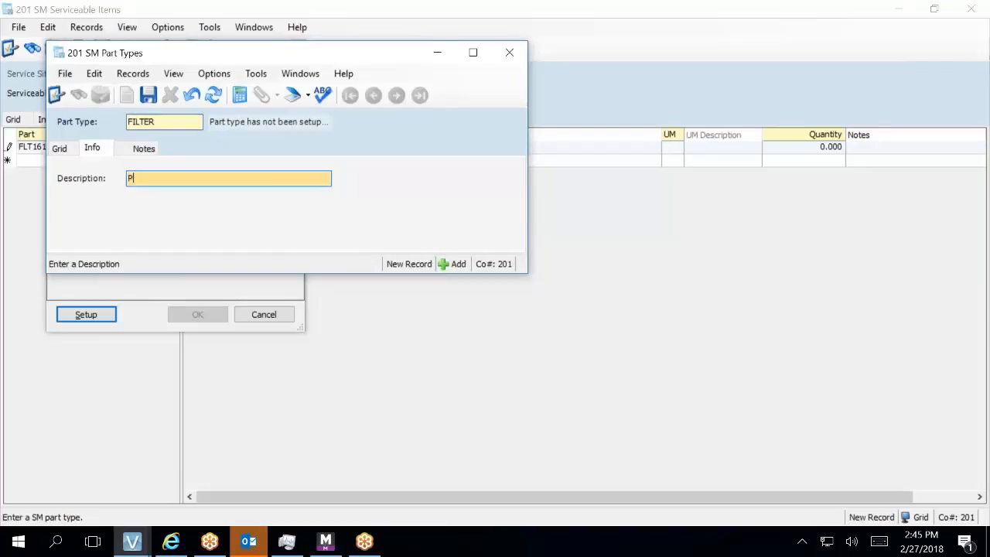
pyautogui.write('LEATED FILTER')
pyautogui.press('Return')
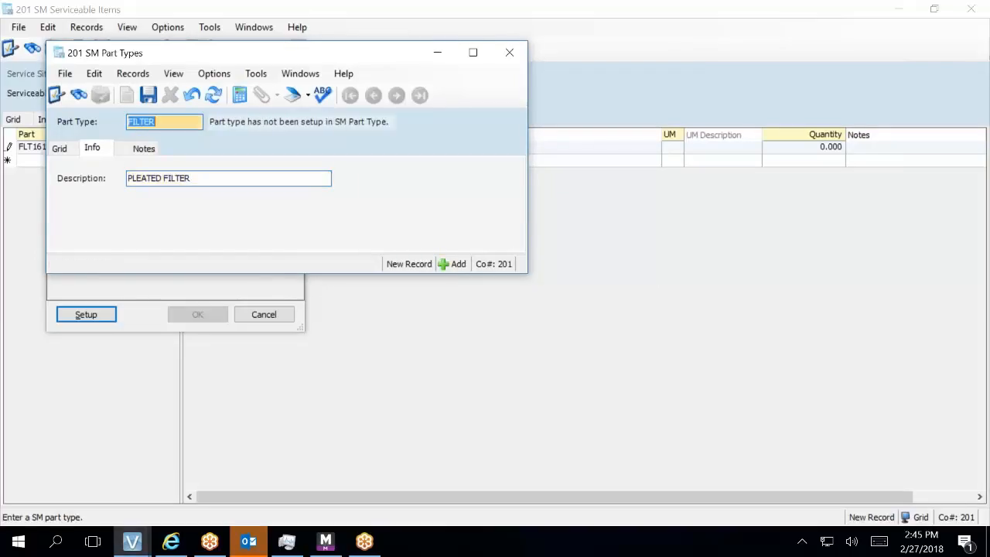
pyautogui.click(146, 101)
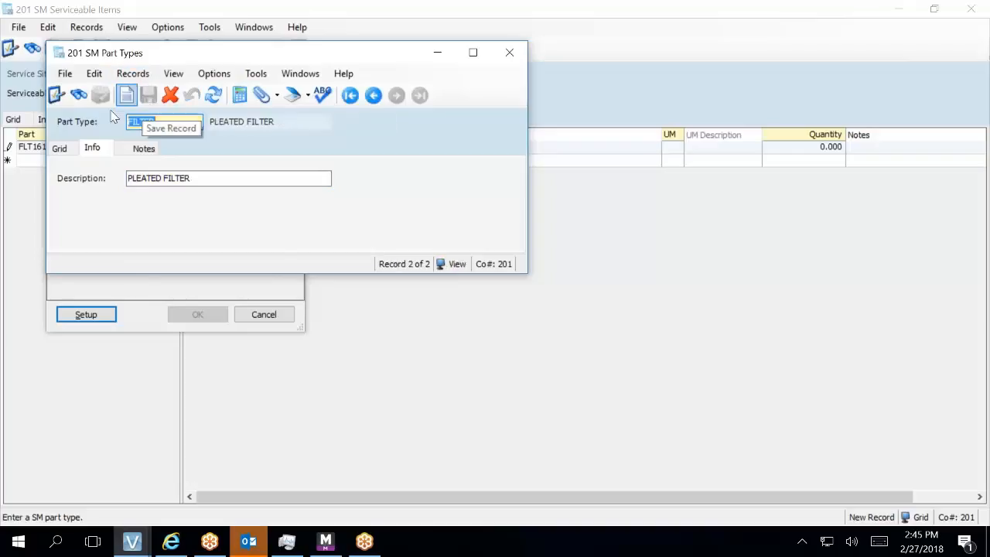
# - Delete the duplicate lowercase Filter part type, keeping only FILTER (PLEATED FILTER)
pyautogui.click(61, 151)
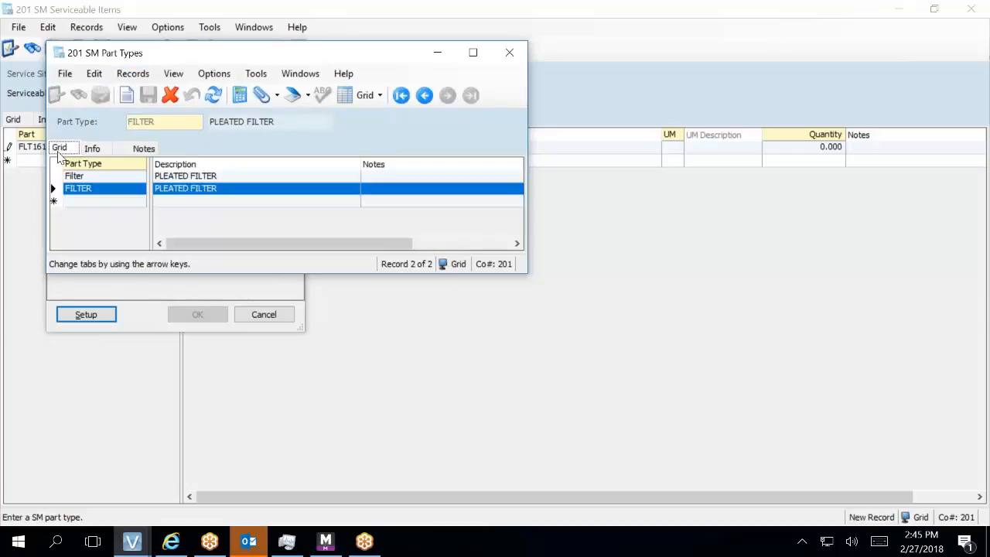
pyautogui.click(108, 178)
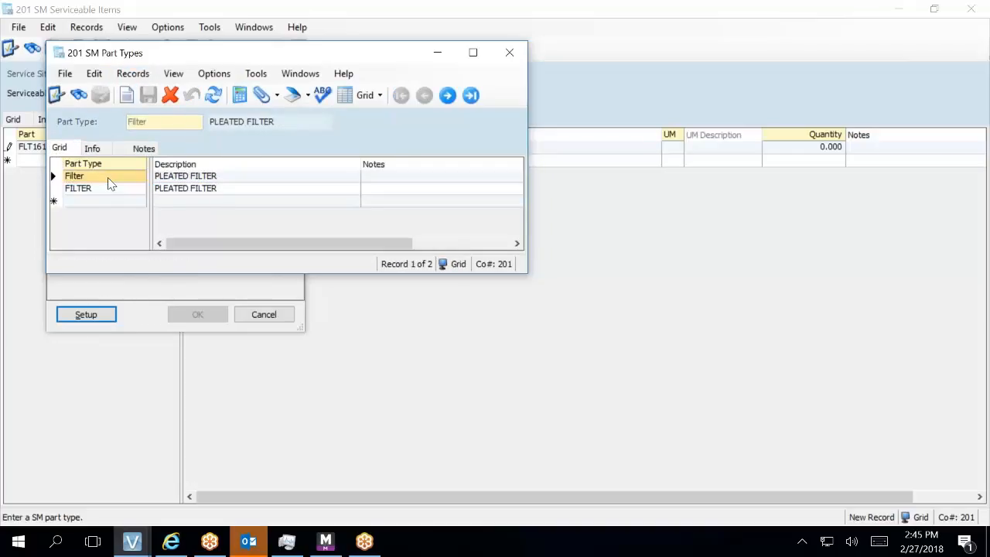
pyautogui.click(170, 95)
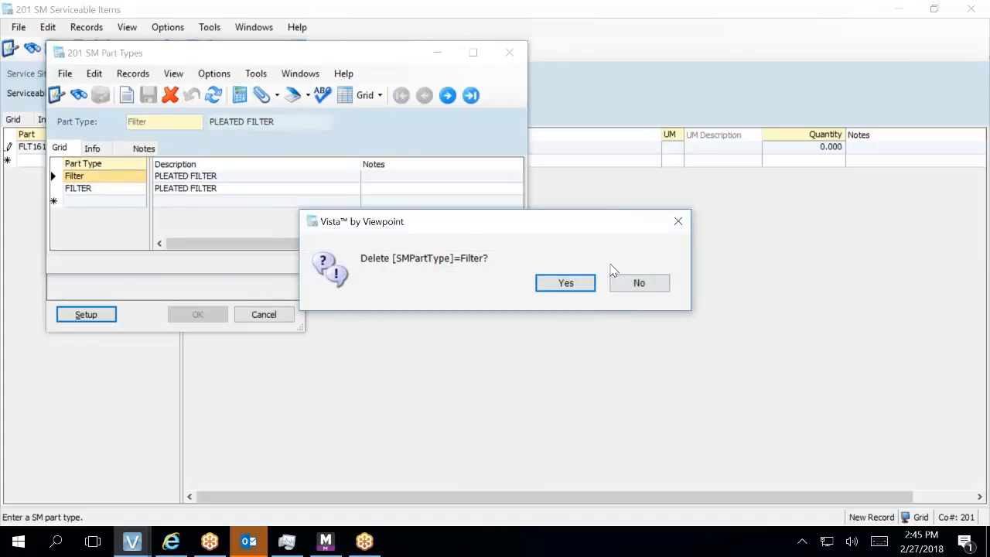
pyautogui.click(584, 286)
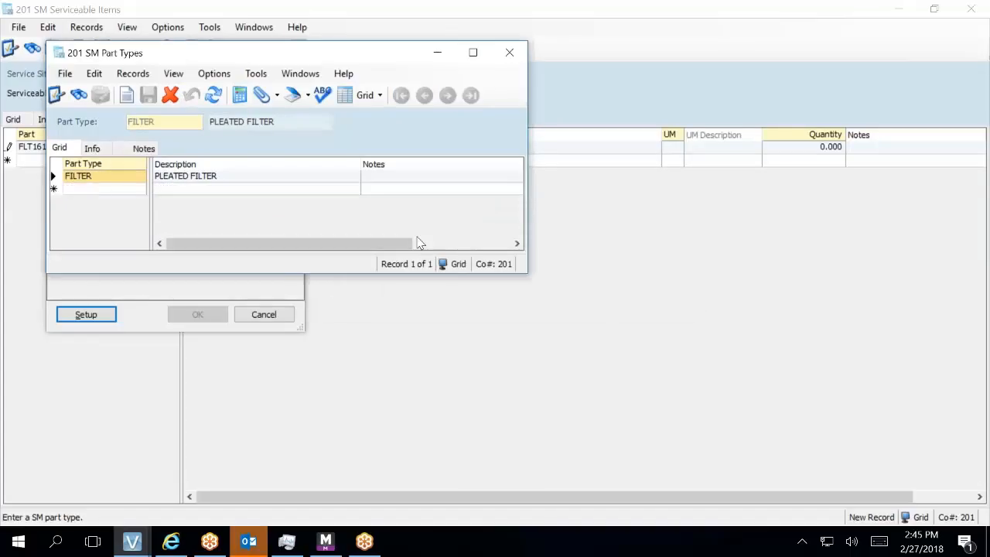
pyautogui.click(132, 191)
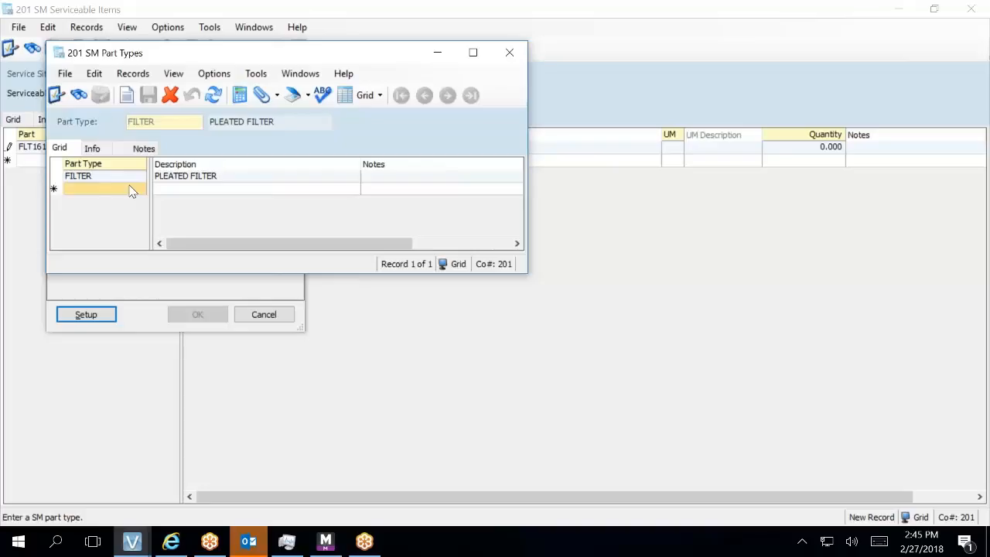
# - Add part type BELT with description BELT
pyautogui.write('BELT')
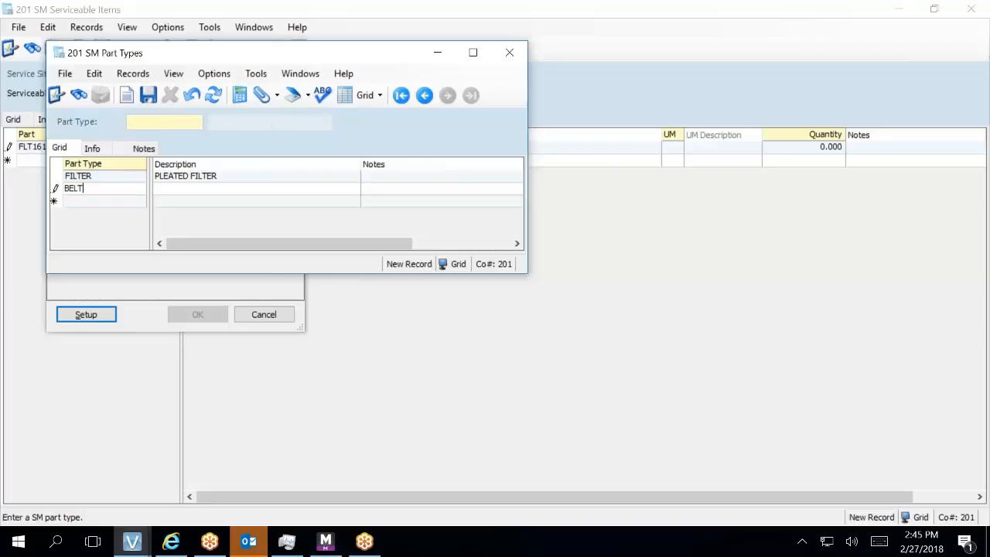
pyautogui.press('Tab')
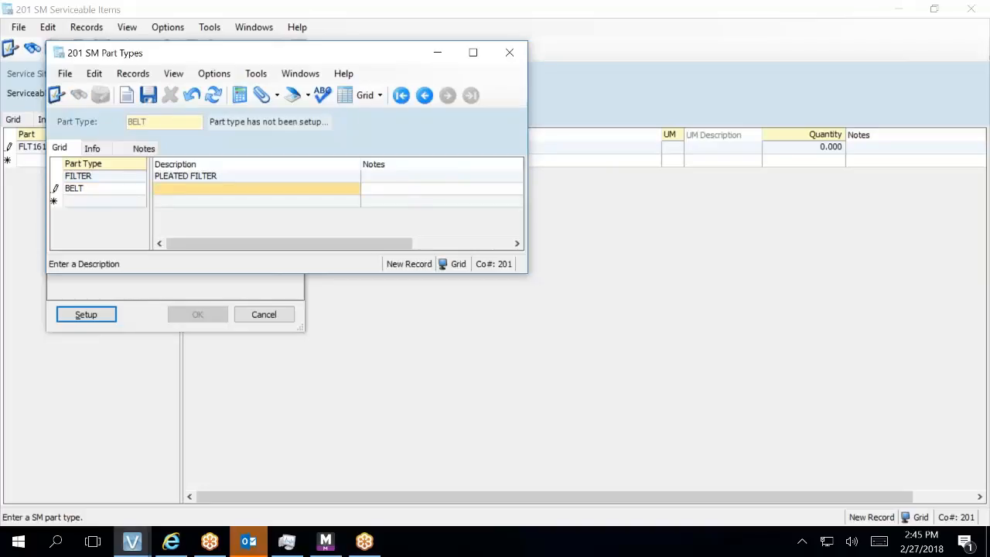
pyautogui.write('BELT')
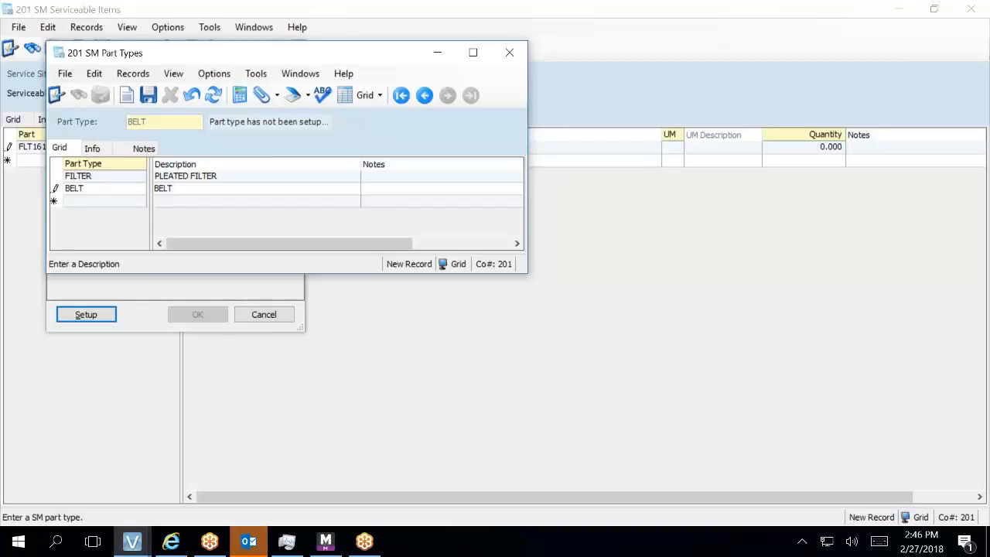
pyautogui.press('Tab')
pyautogui.press('Tab')
pyautogui.press('Tab')
pyautogui.press('Tab')
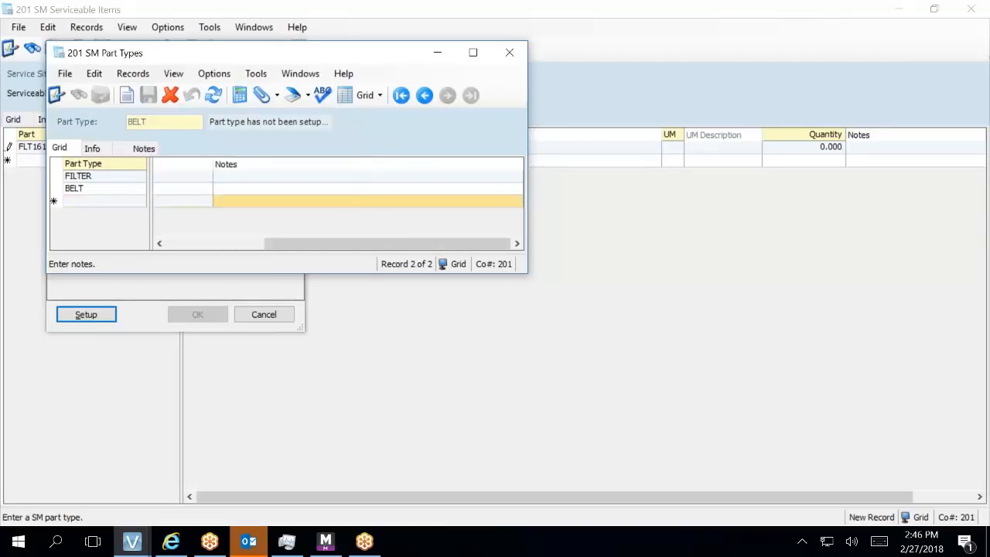
pyautogui.hotkey('shift', 'Tab')
pyautogui.hotkey('shift', 'Tab')
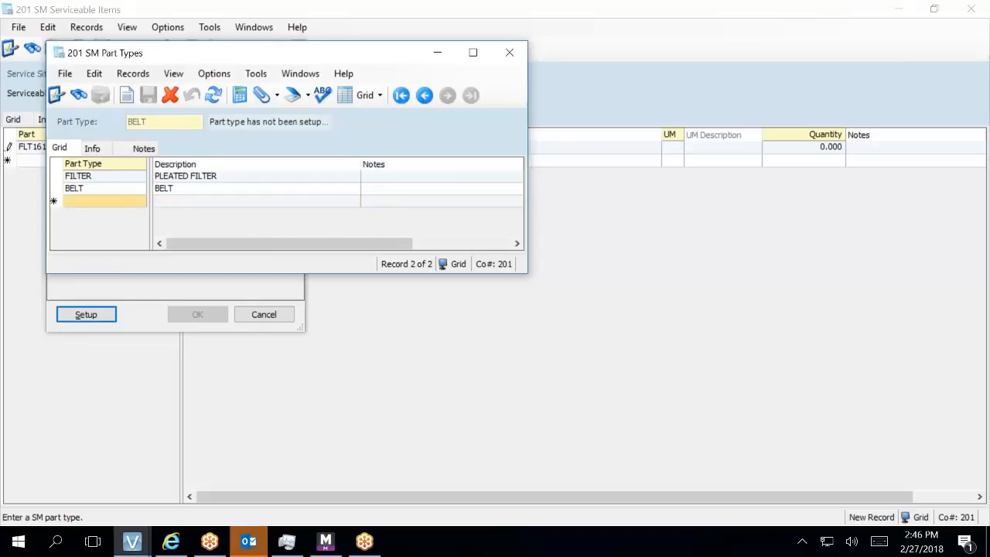
# - Add part type GASKETS with description GASKETS
pyautogui.write('G')
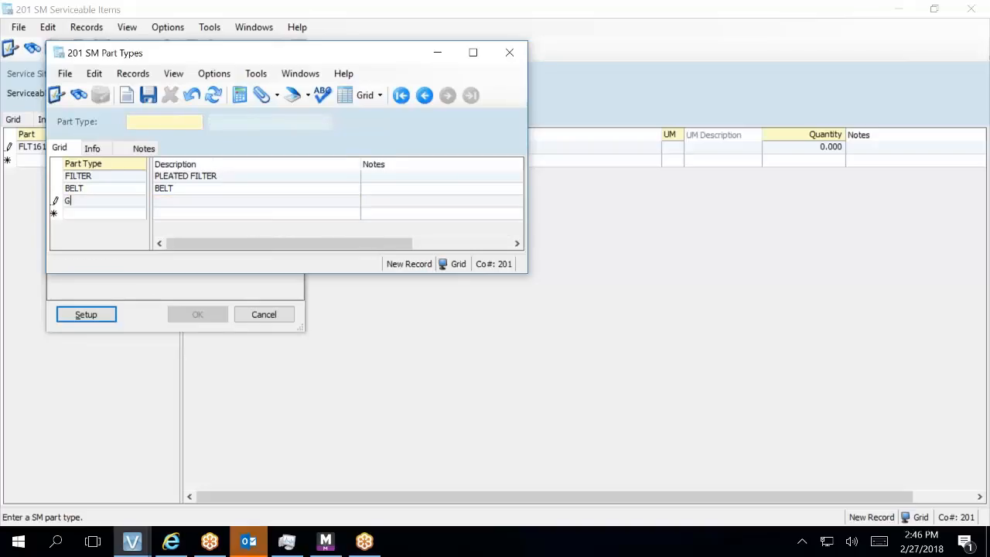
pyautogui.write('ASKETS')
pyautogui.press('Tab')
pyautogui.write('GASKETS')
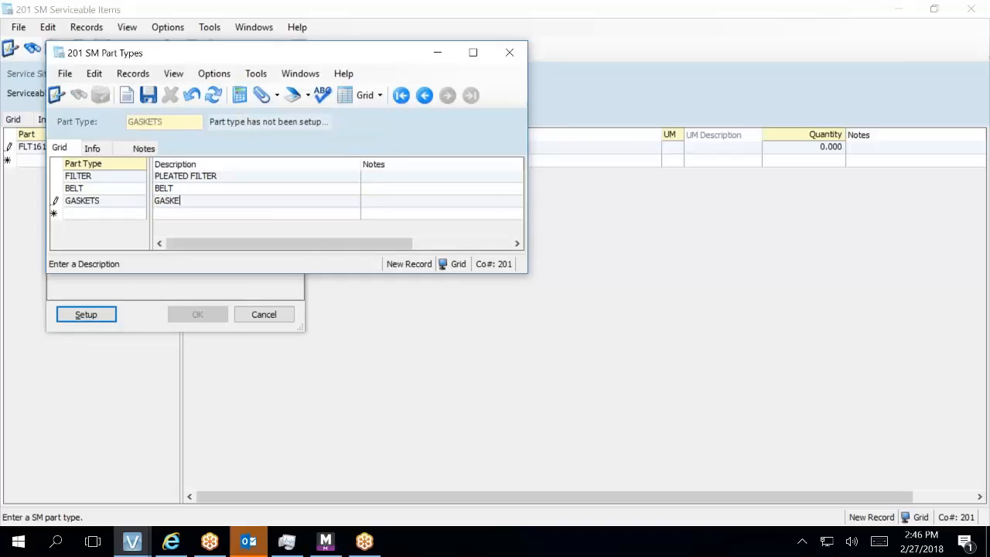
pyautogui.press('Return')
pyautogui.press('Tab')
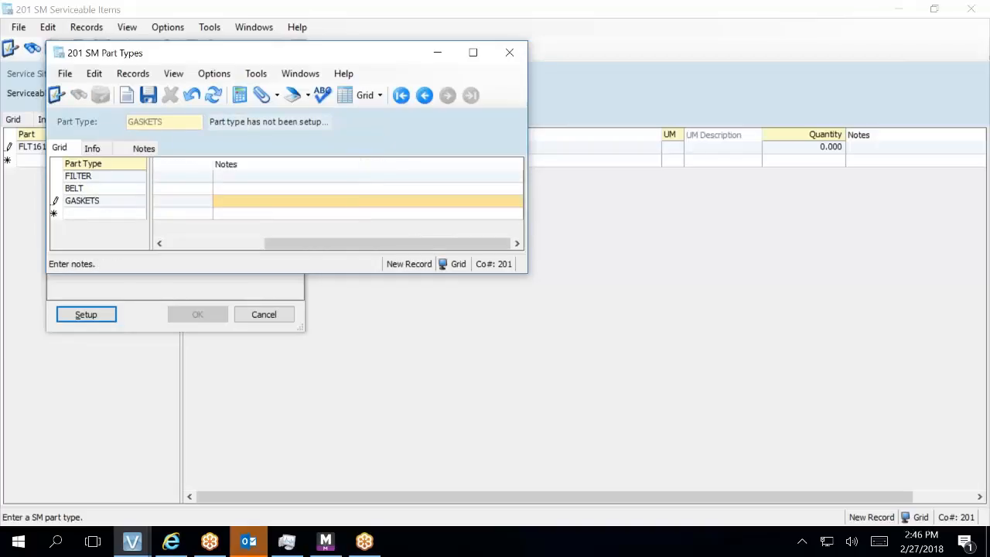
pyautogui.click(89, 215)
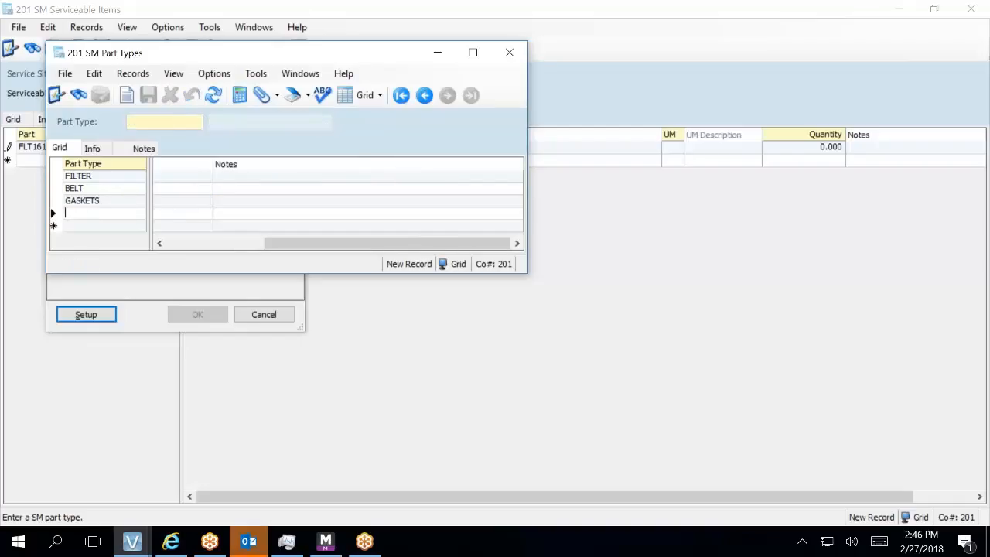
# - Enter part type OIL with description OIL
pyautogui.write('OIL')
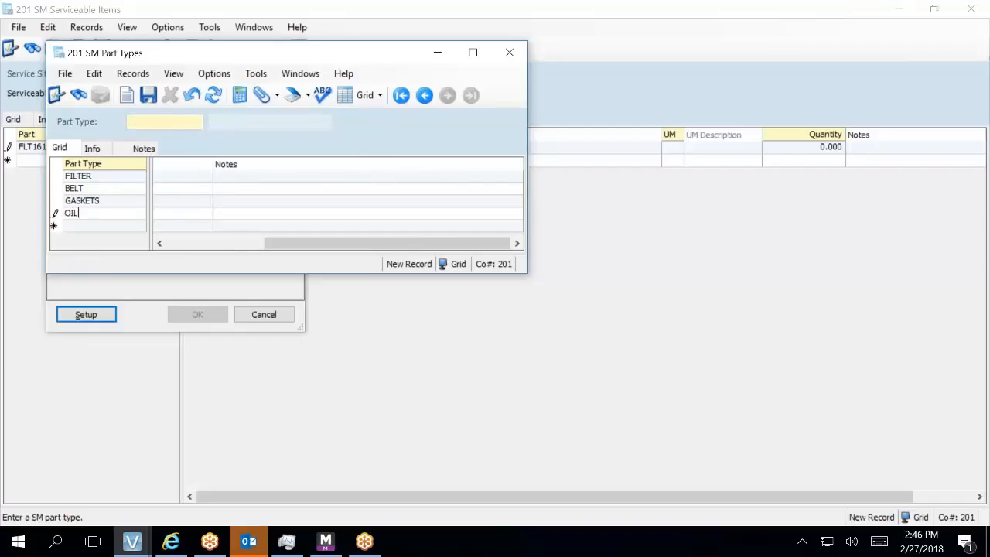
pyautogui.press('Tab')
pyautogui.write('OIL')
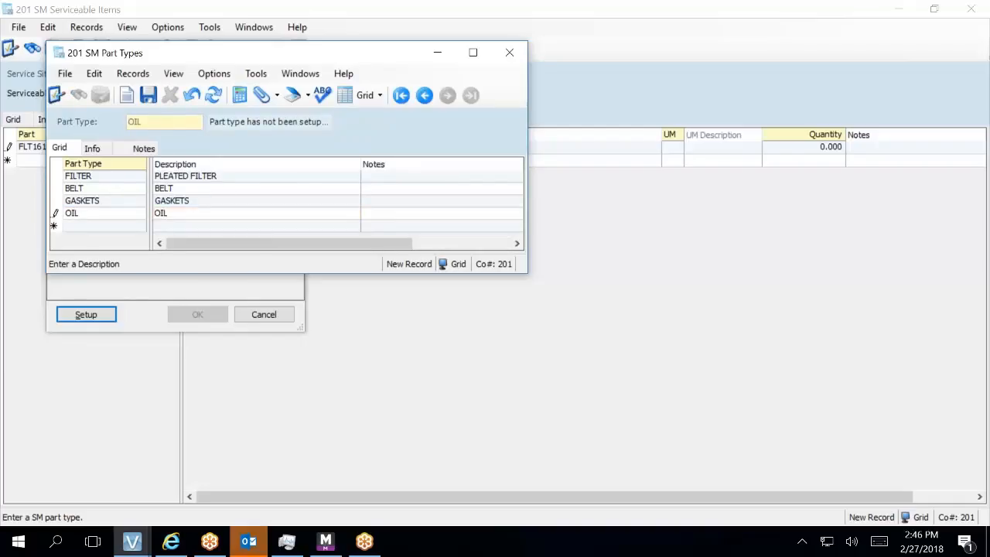
# - Commit OIL and enter a new part type named NEUTRALIZER
pyautogui.click(91, 231)
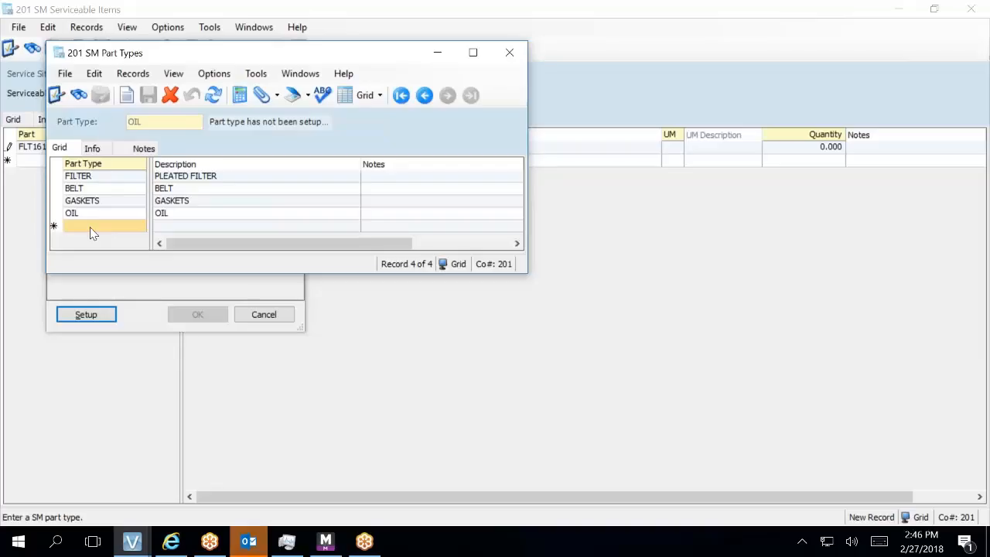
pyautogui.write('NEUTR')
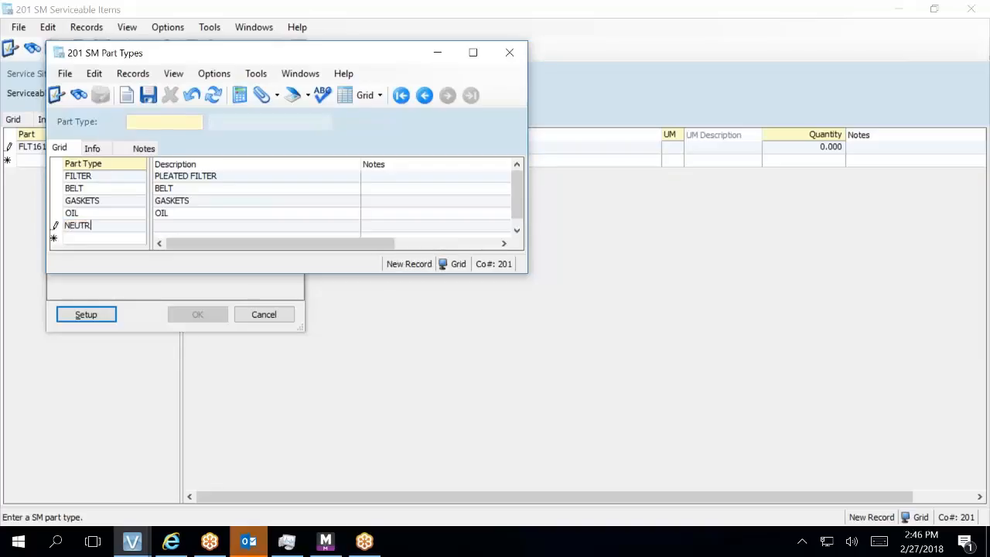
pyautogui.write('ALIZER')
# - Describe NEUTRALIZER as CONDENSATE NEUTRALIZER and save the part type
pyautogui.press('Tab')
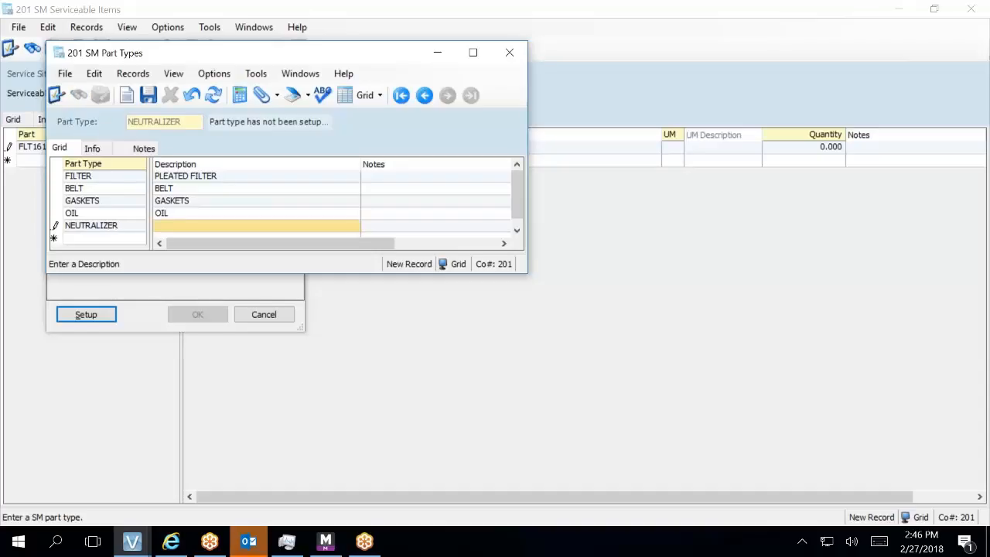
pyautogui.write('CONDN')
pyautogui.press('BackSpace')
pyautogui.write('EN')
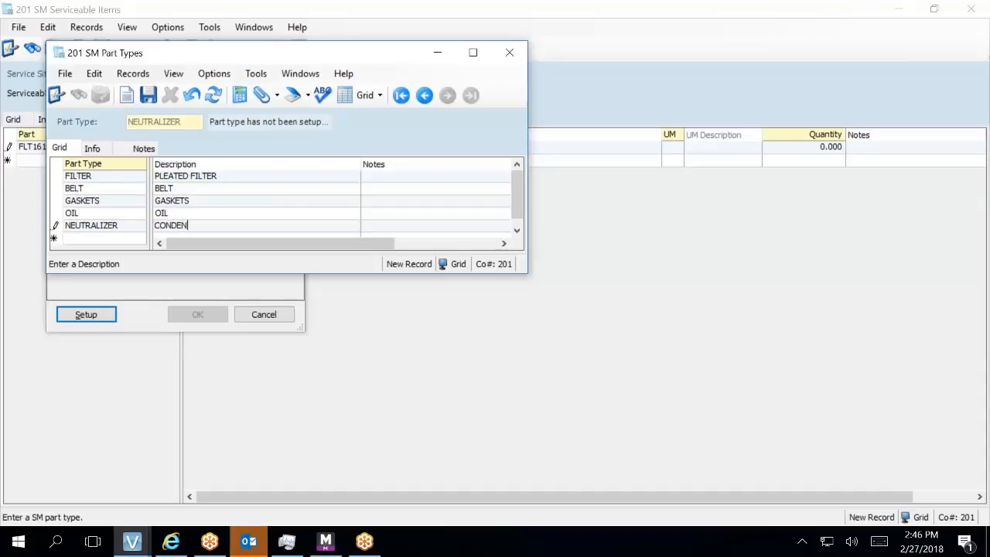
pyautogui.write('SATE NEUTRALIZER')
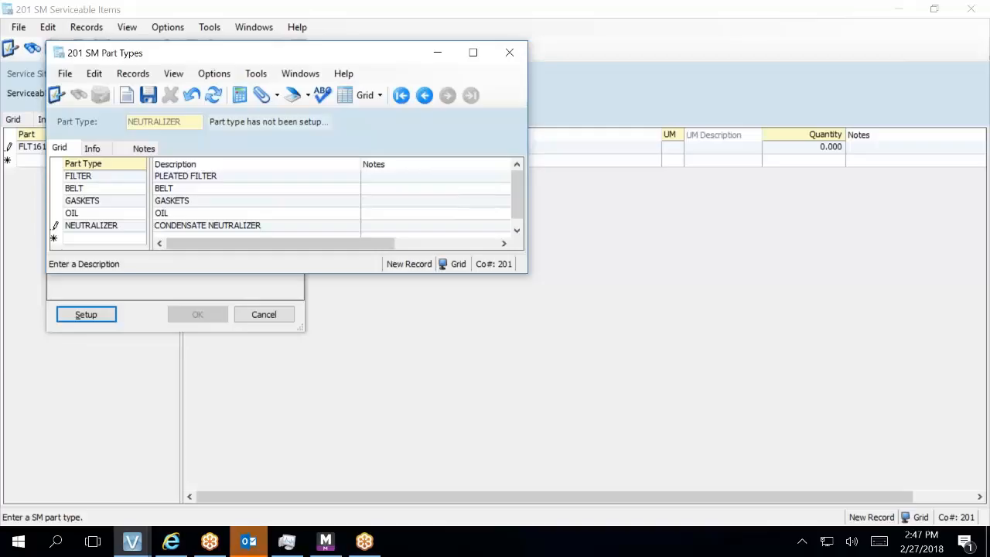
pyautogui.click(148, 94)
# - Close SM Part Types and pick FILTER as the part's type in the lookup
pyautogui.click(508, 54)
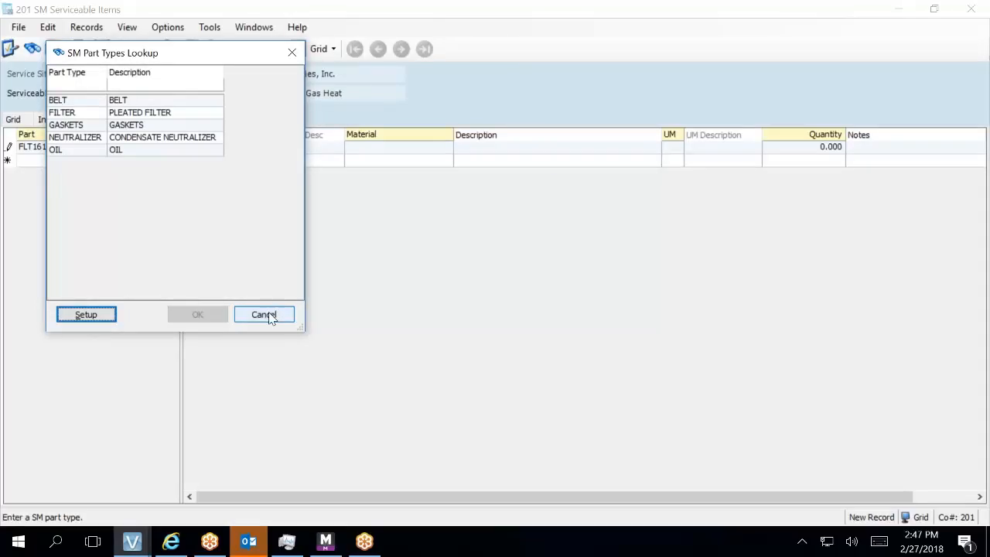
pyautogui.click(169, 115)
pyautogui.doubleClick(168, 115)
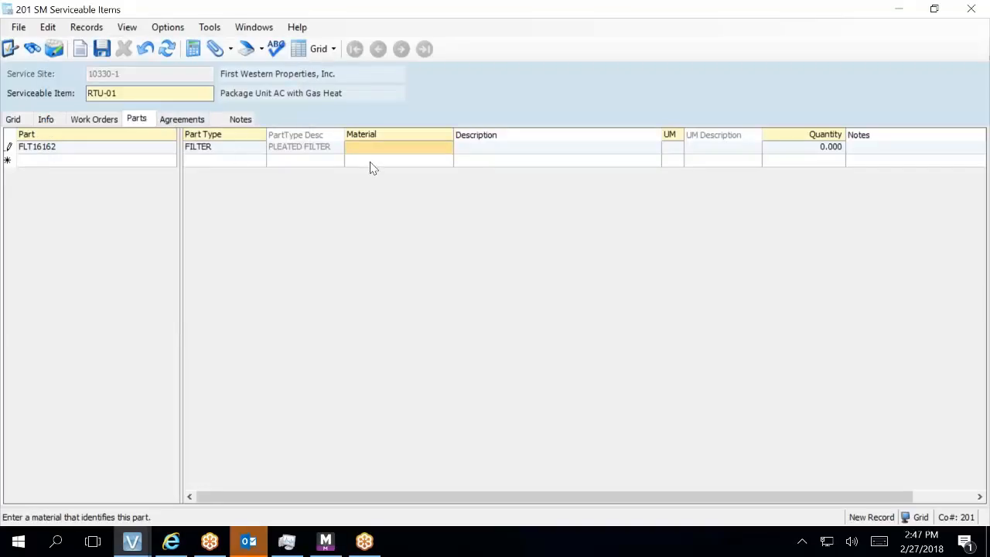
# - Look up materials filtered on FL and open the FL10101 material record
pyautogui.press('F4')
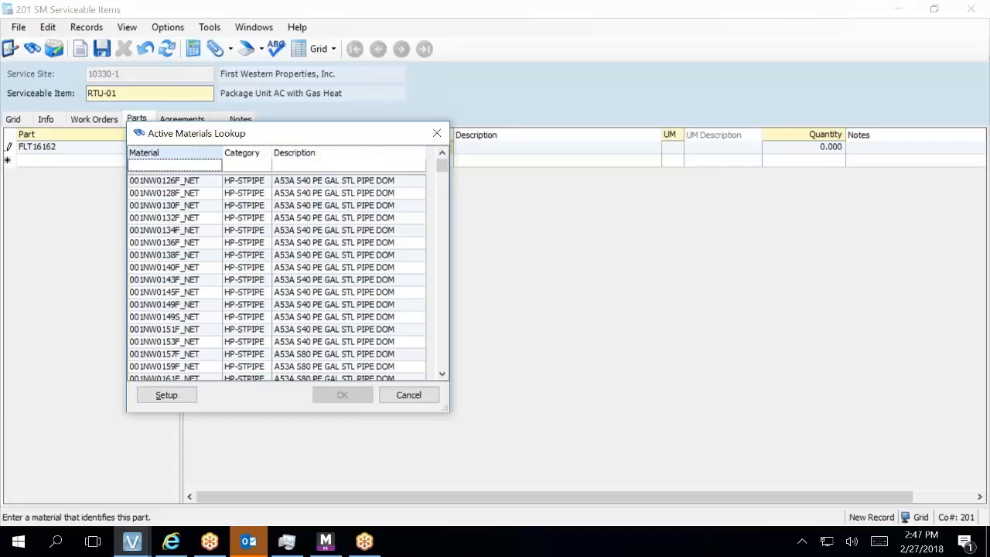
pyautogui.write('FL')
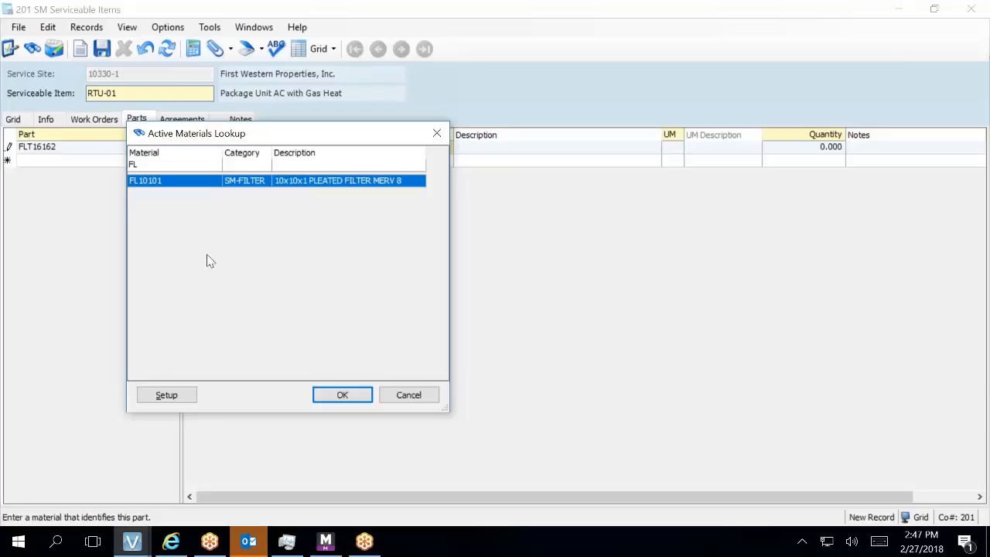
pyautogui.click(166, 396)
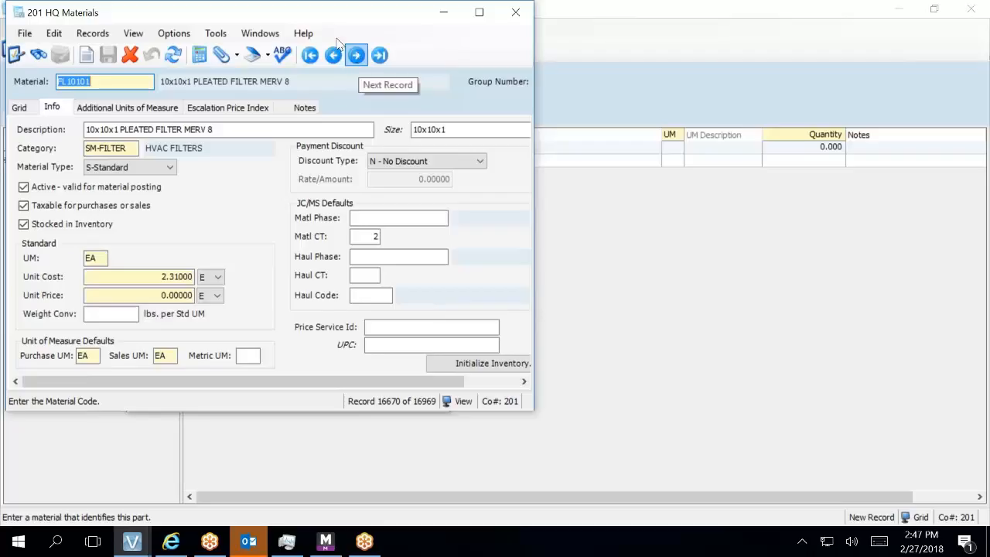
# - Reopen HQ Materials from the FL-filtered lookup and show the materials list view
pyautogui.moveTo(327, 25); pyautogui.dragTo(367, 82)
pyautogui.click(564, 74)
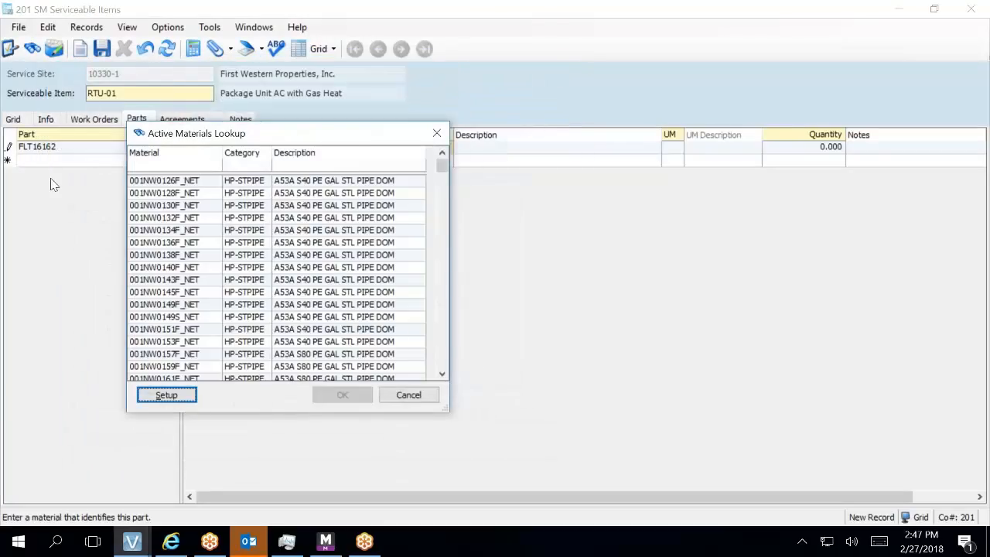
pyautogui.click(176, 166)
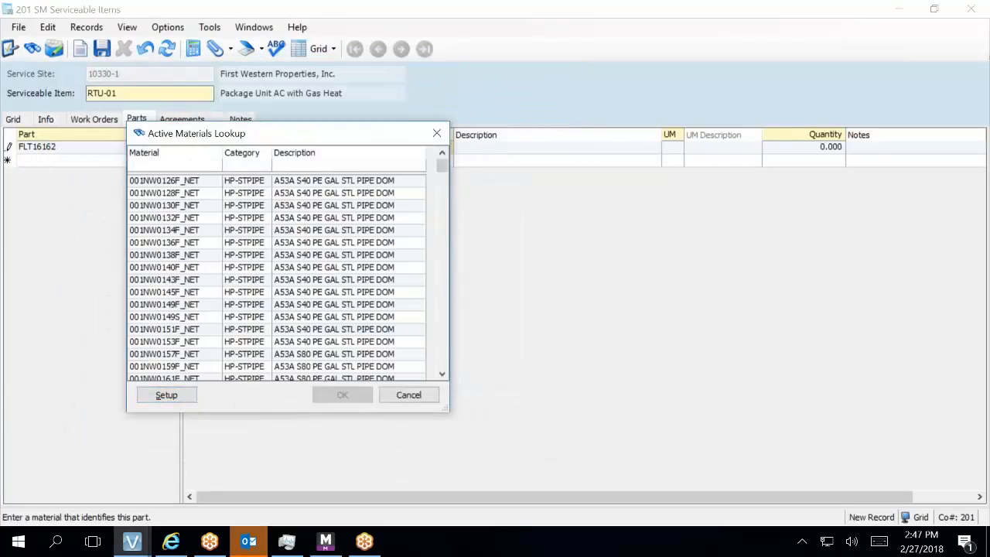
pyautogui.write('FL')
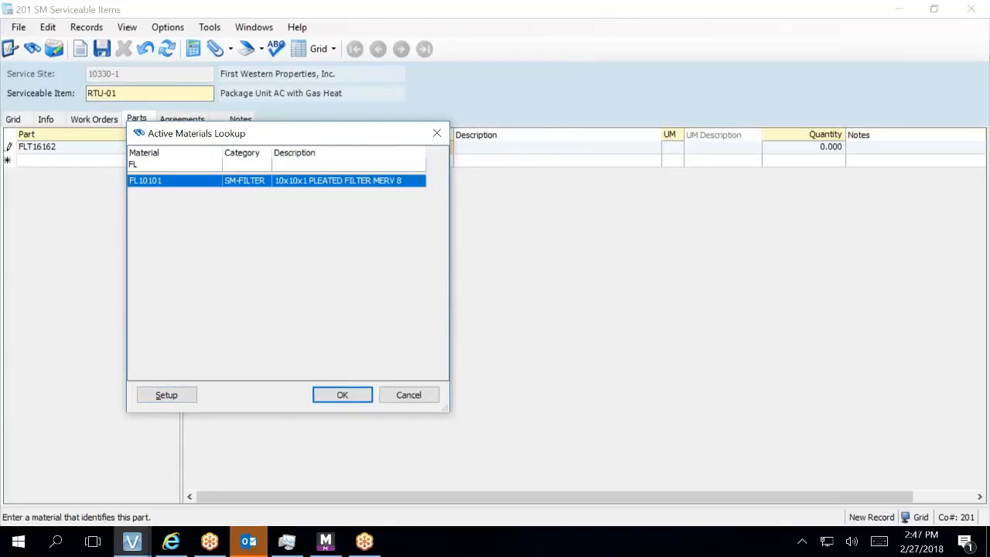
pyautogui.click(164, 396)
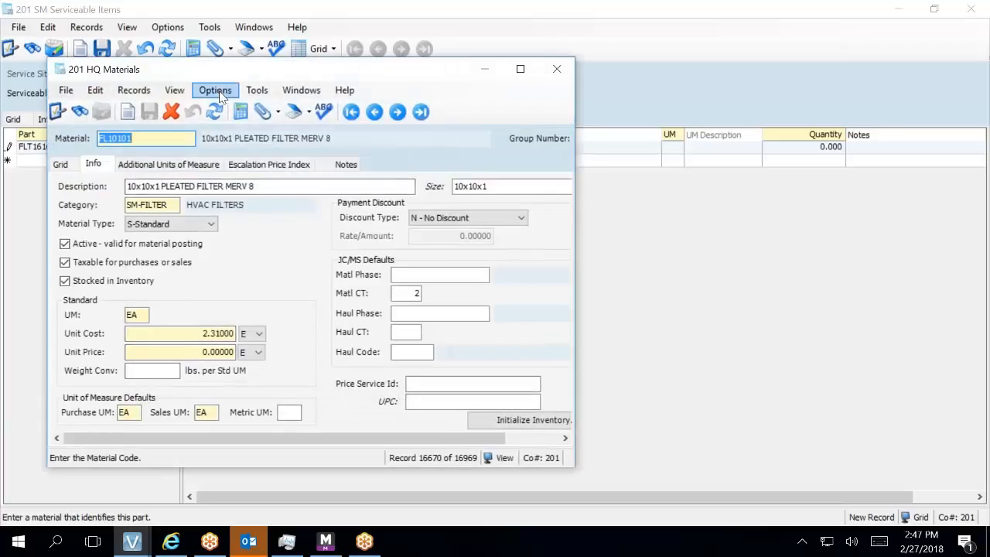
pyautogui.click(60, 164)
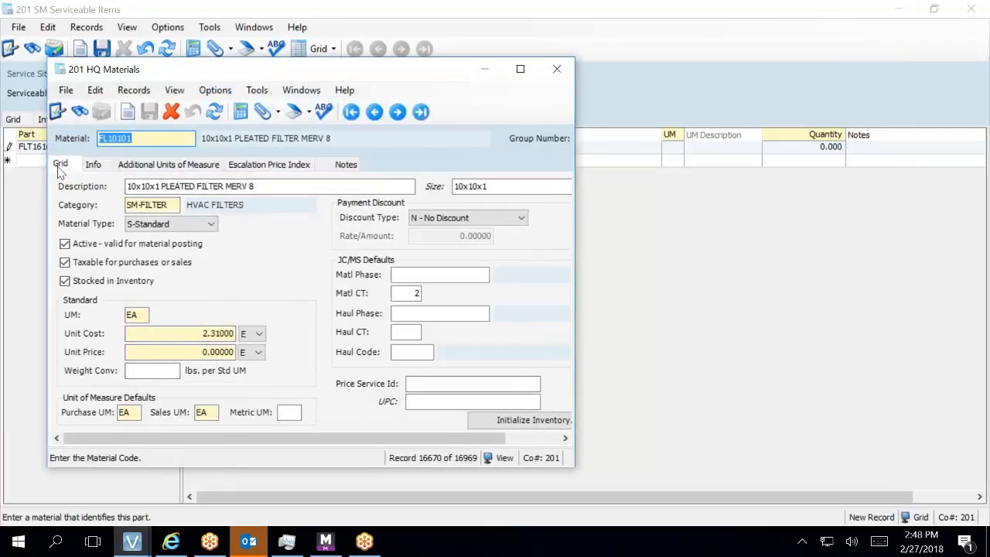
# - Add material FLT16162 described 16x16x2 PLEATED FILTER MERV 8, size 16x16x2
pyautogui.click(82, 191)
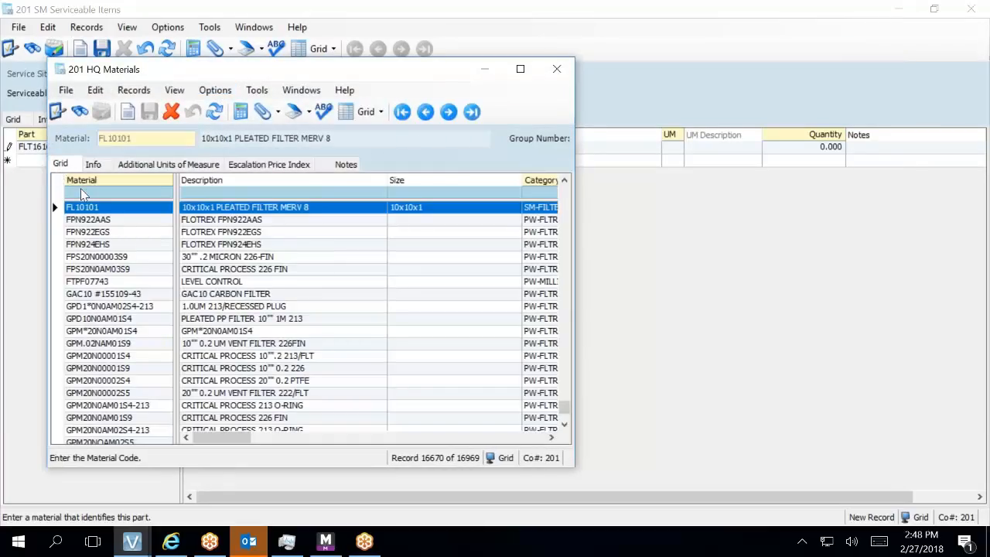
pyautogui.write('FL')
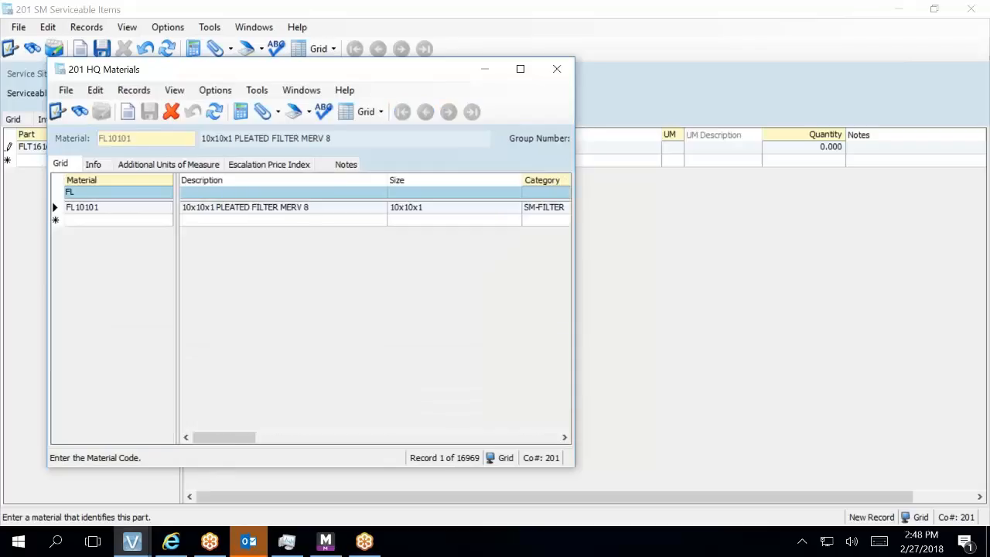
pyautogui.click(80, 222)
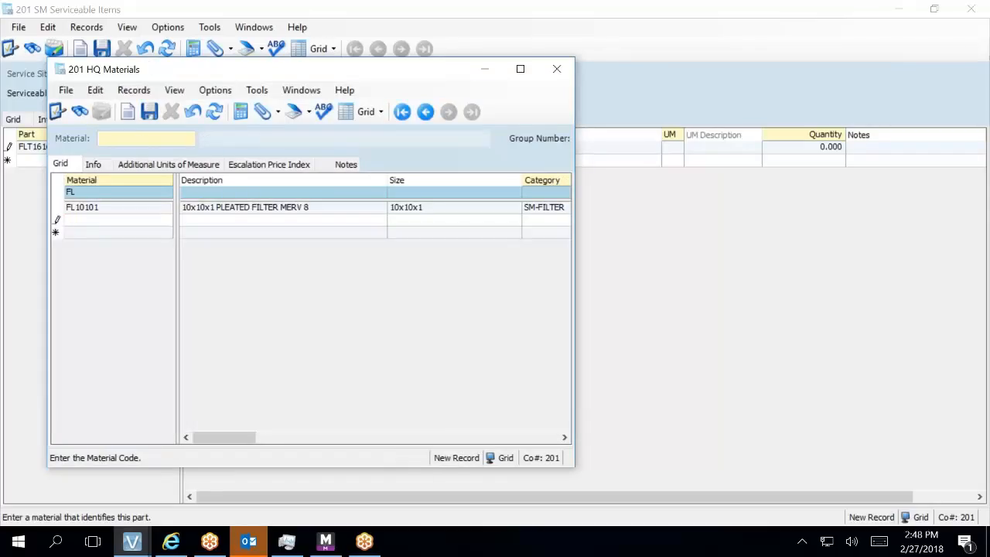
pyautogui.write('FLT16162')
pyautogui.press('Tab')
pyautogui.write('16X')
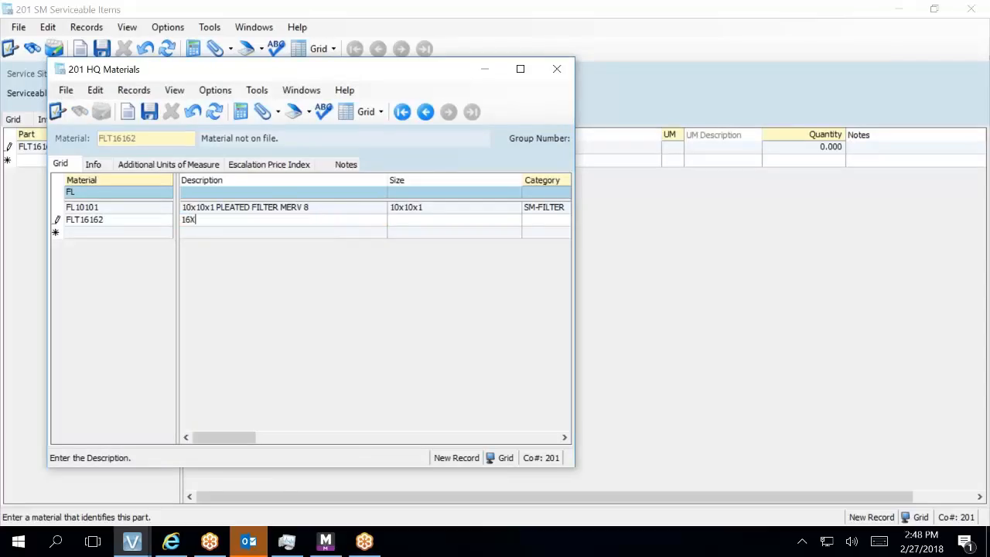
pyautogui.press('BackSpace')
pyautogui.write('x16x2')
pyautogui.write(' (E')
pyautogui.press('BackSpace')
pyautogui.write('LE')
pyautogui.press('BackSpace')
pyautogui.press('BackSpace')
pyautogui.press('BackSpace')
pyautogui.write('PLEATED FILTER ME')
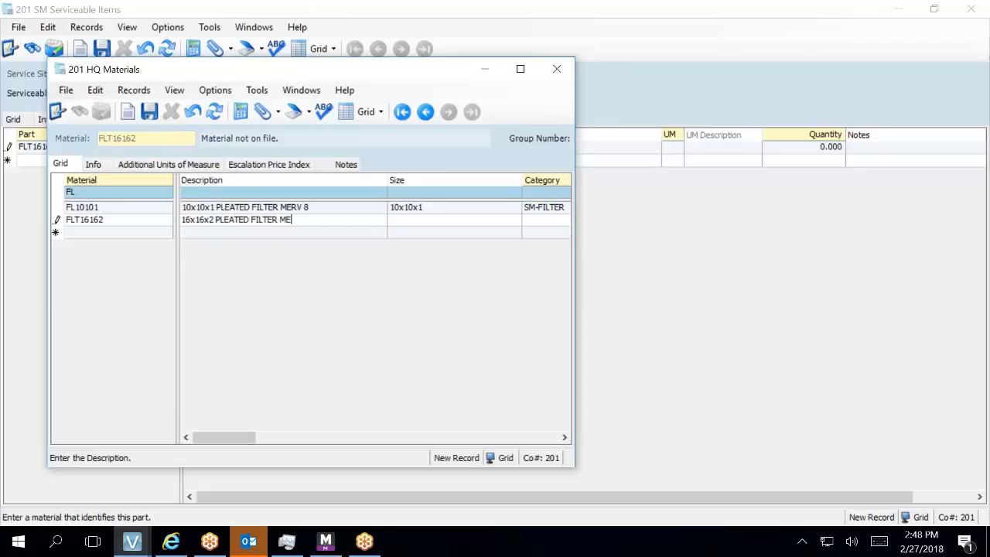
pyautogui.write('RV 8')
pyautogui.press('Tab')
pyautogui.write('16x16x2')
# - Set FLT16162's category to SM-FILTER (HVAC FILTERS)
pyautogui.press('Tab')
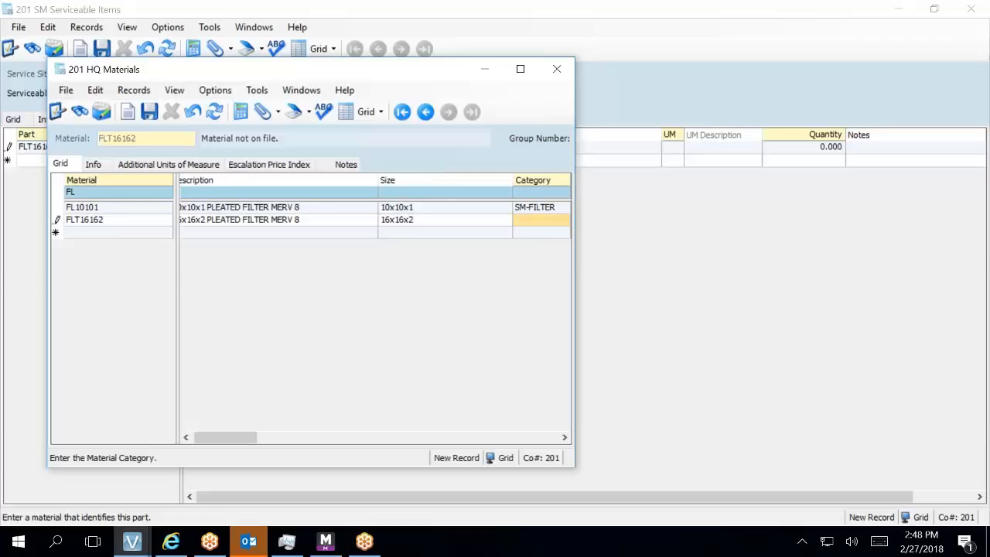
pyautogui.write('S-F')
pyautogui.press('BackSpace')
pyautogui.press('BackSpace')
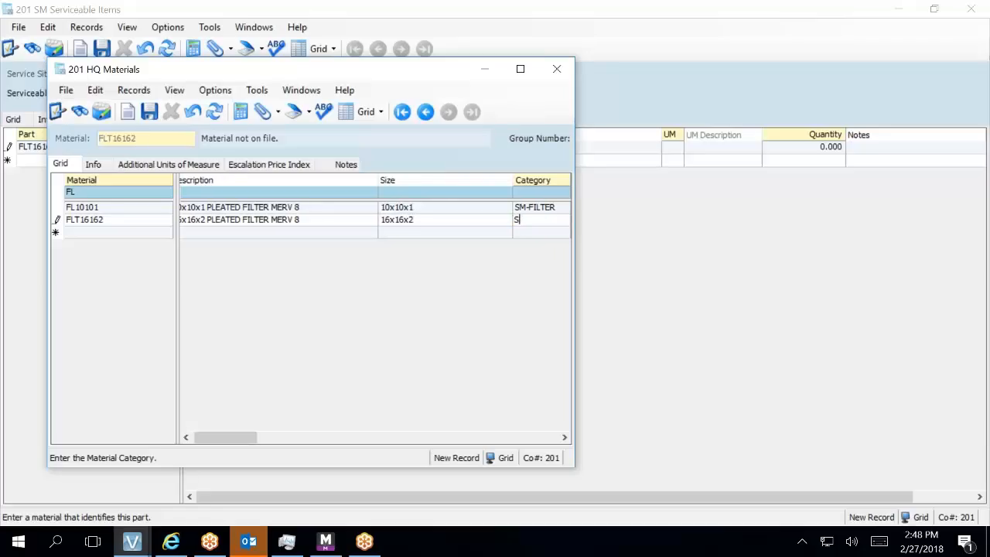
pyautogui.write('M')
pyautogui.press('BackSpace')
pyautogui.write('m-')
pyautogui.press('BackSpace')
pyautogui.press('BackSpace')
pyautogui.write('M')
pyautogui.press('F4')
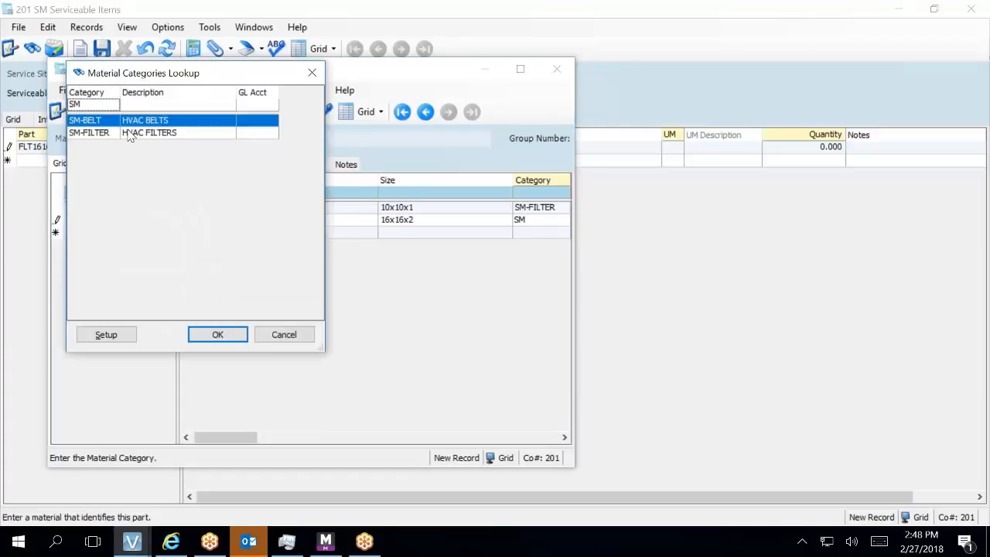
pyautogui.click(130, 136)
pyautogui.click(227, 337)
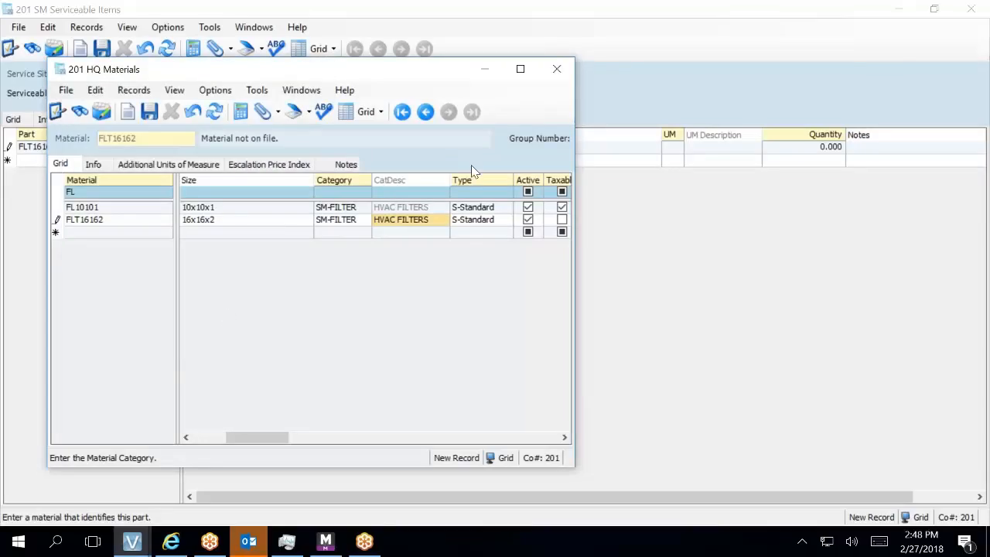
# - Mark FLT16162 as taxable and stocked
pyautogui.click(560, 220)
pyautogui.click(551, 220)
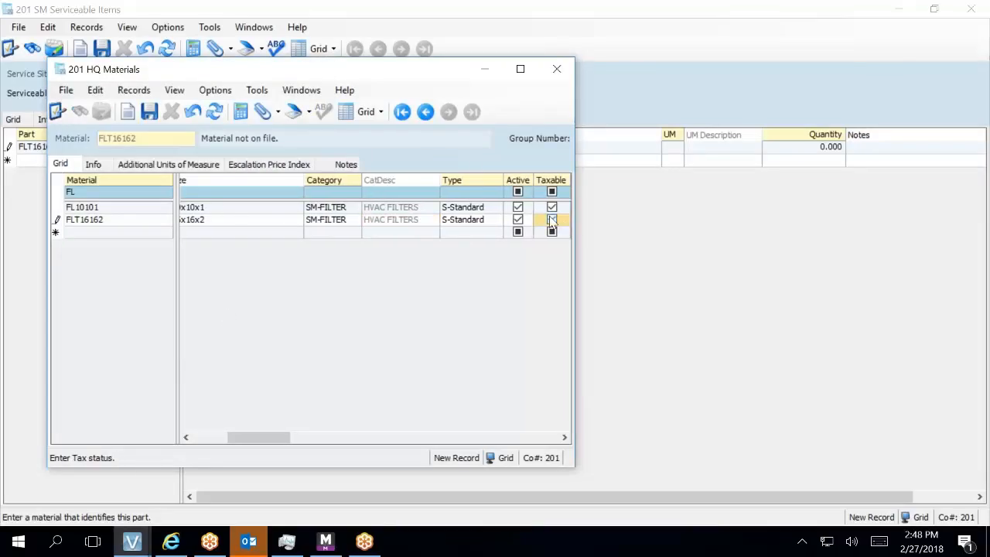
pyautogui.moveTo(259, 441); pyautogui.dragTo(294, 454)
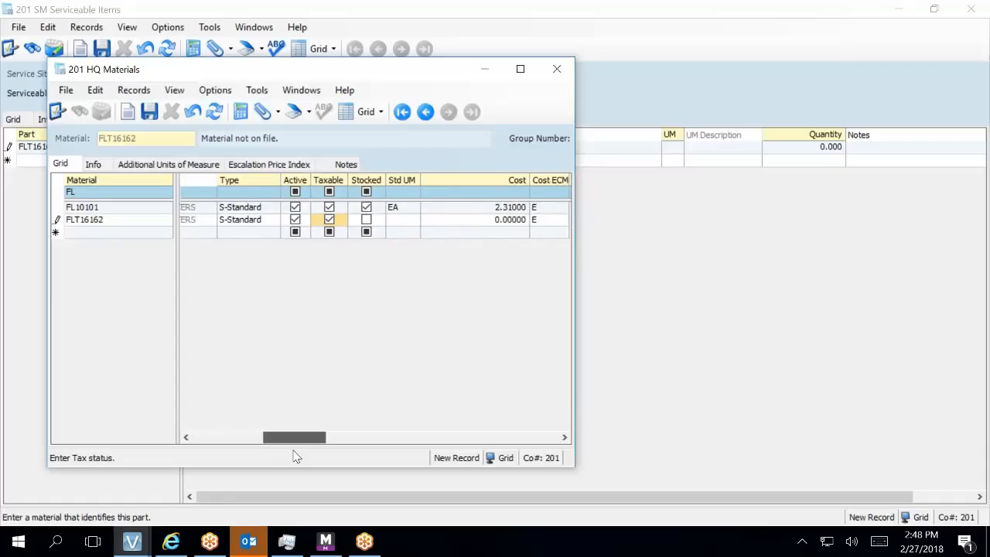
pyautogui.click(367, 221)
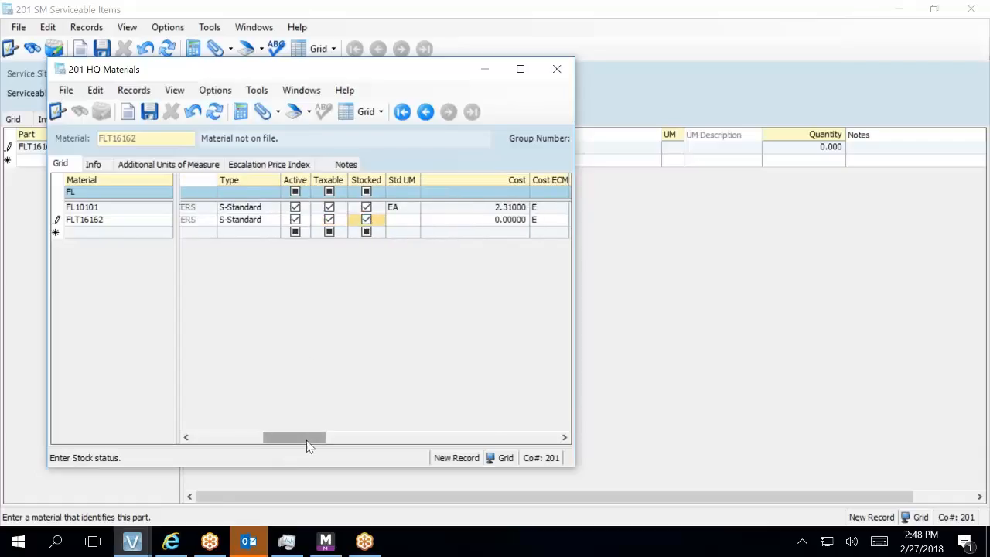
pyautogui.click(475, 222)
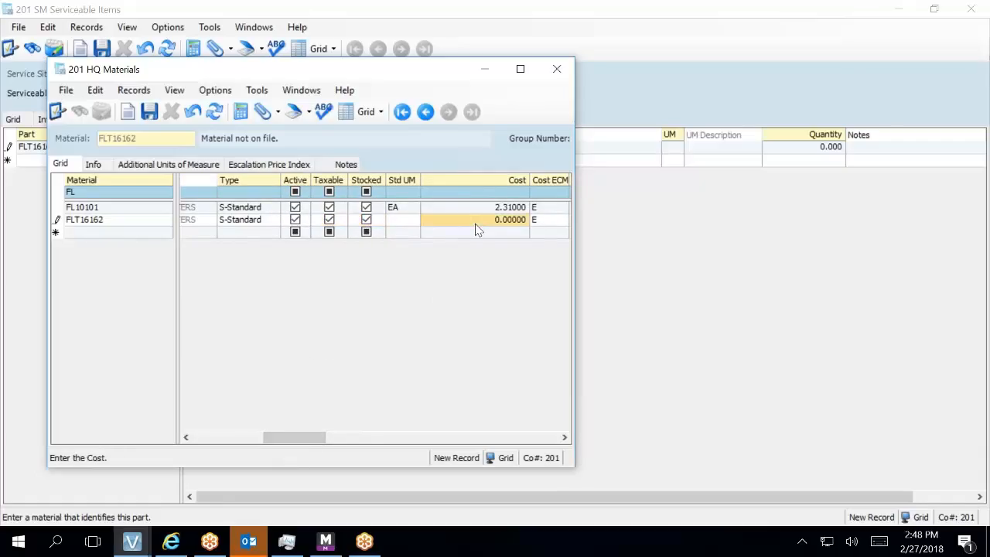
# - Give FLT16162 standard unit EA and cost 3.53, then save the material
pyautogui.click(521, 73)
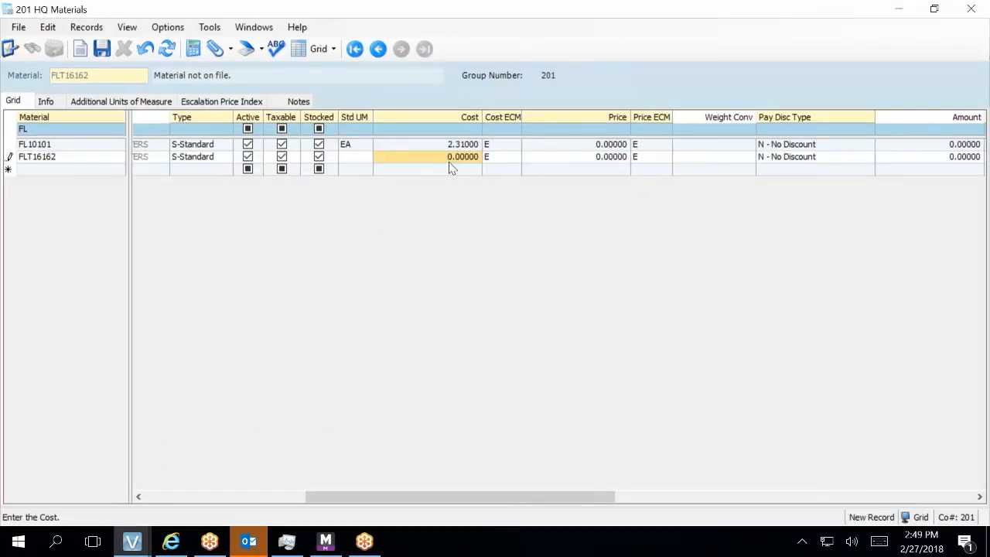
pyautogui.click(366, 157)
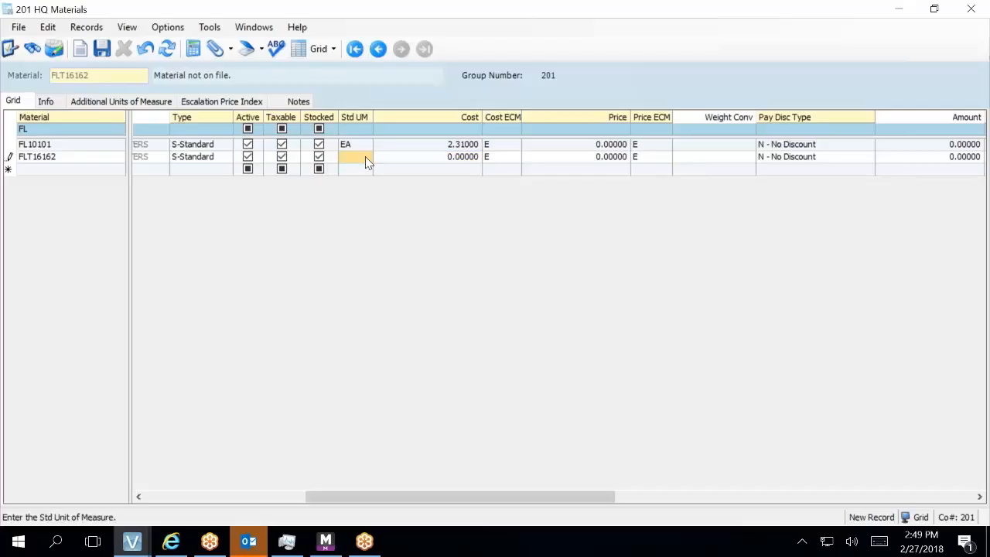
pyautogui.write('Ea')
pyautogui.press('Tab')
pyautogui.write('3.53')
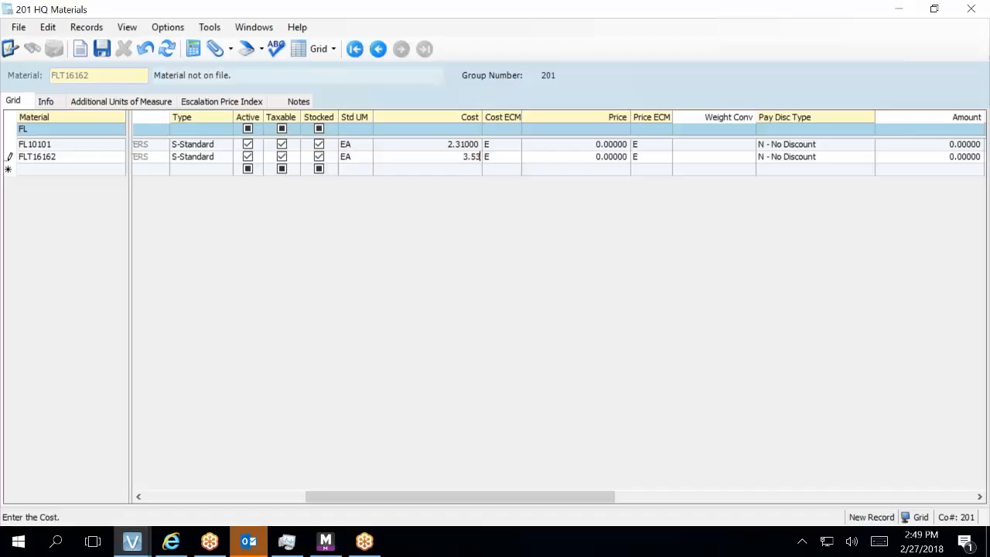
pyautogui.press('Tab')
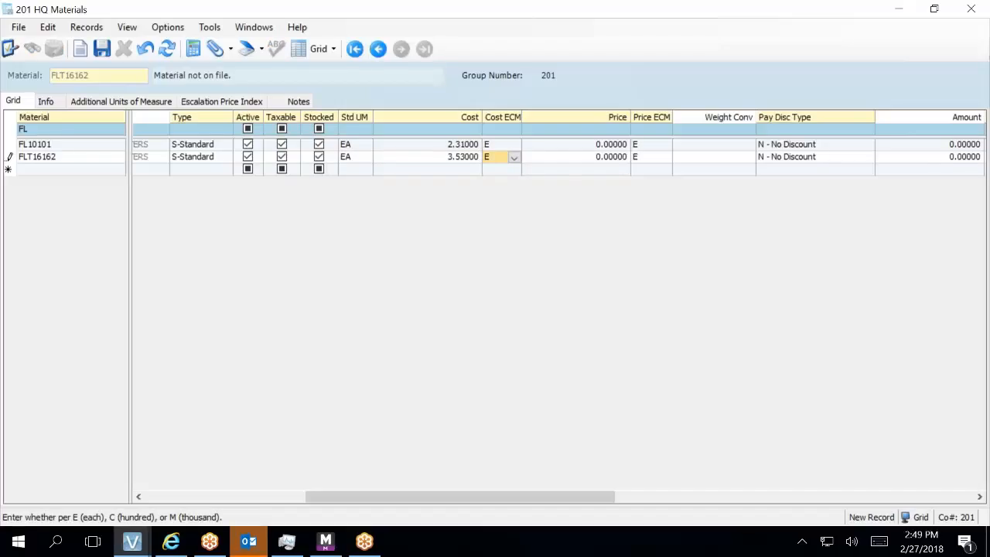
pyautogui.press('Tab')
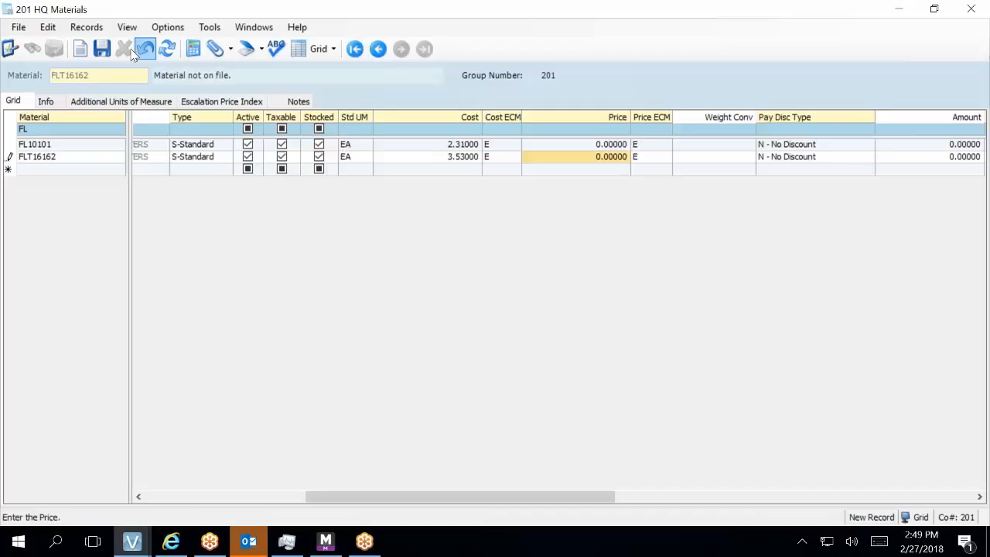
pyautogui.click(102, 48)
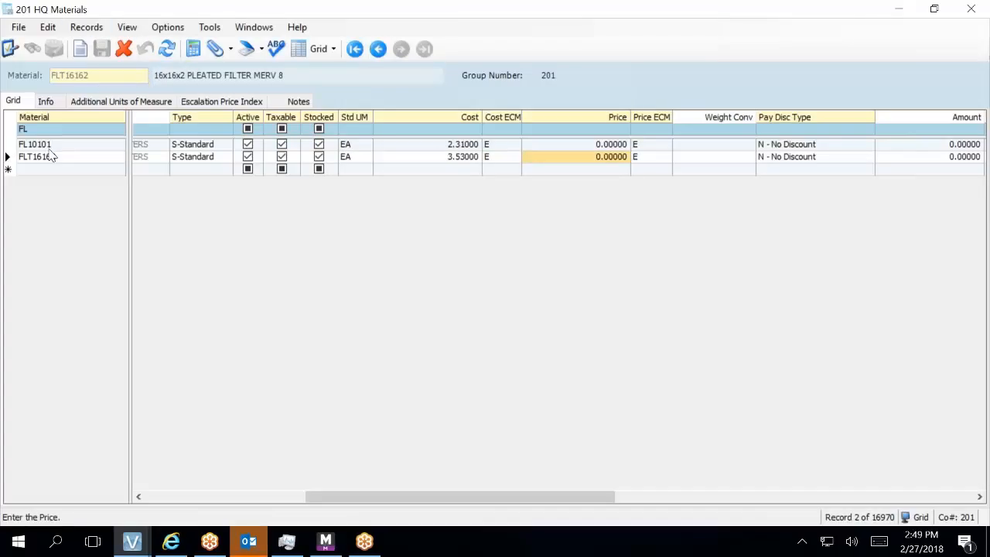
pyautogui.moveTo(49, 144); pyautogui.dragTo(48, 157)
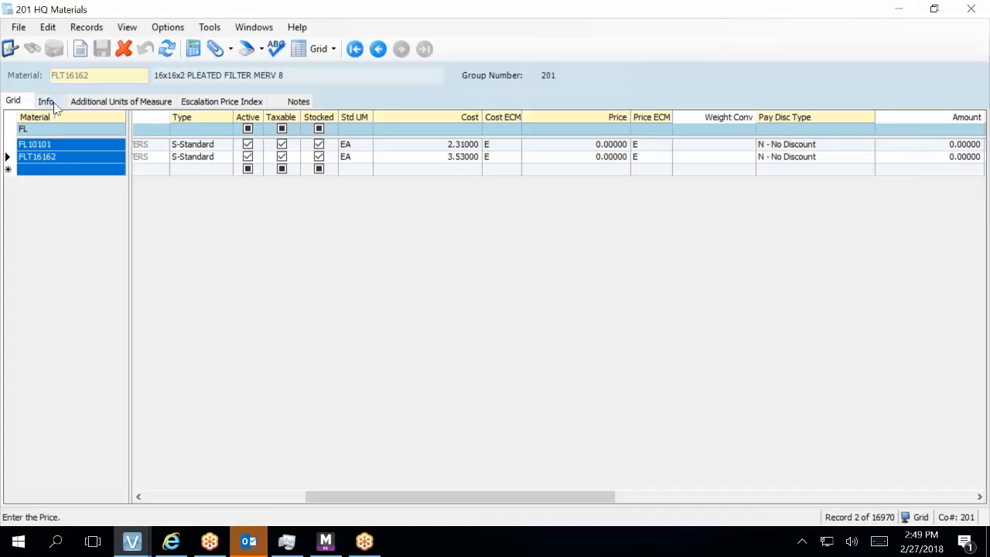
pyautogui.click(51, 104)
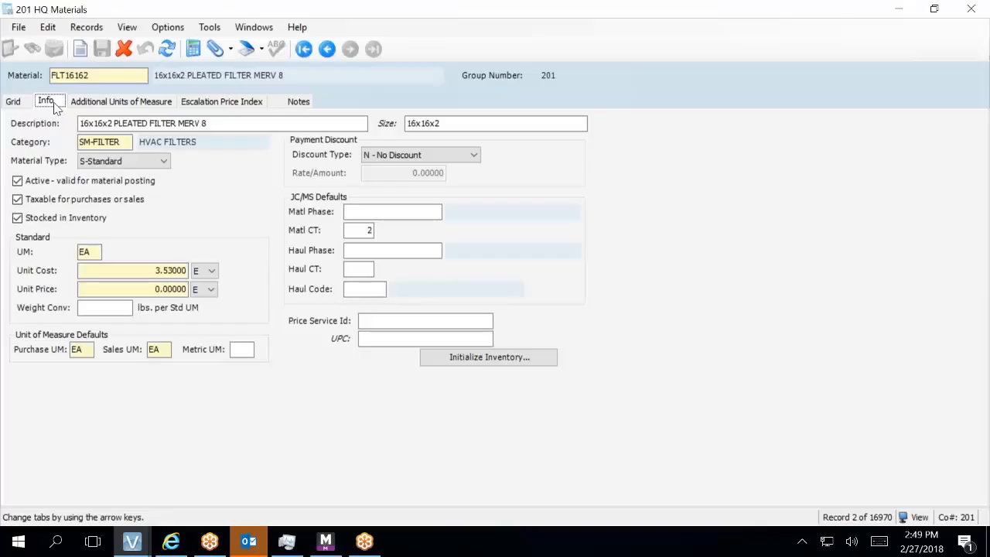
pyautogui.click(11, 103)
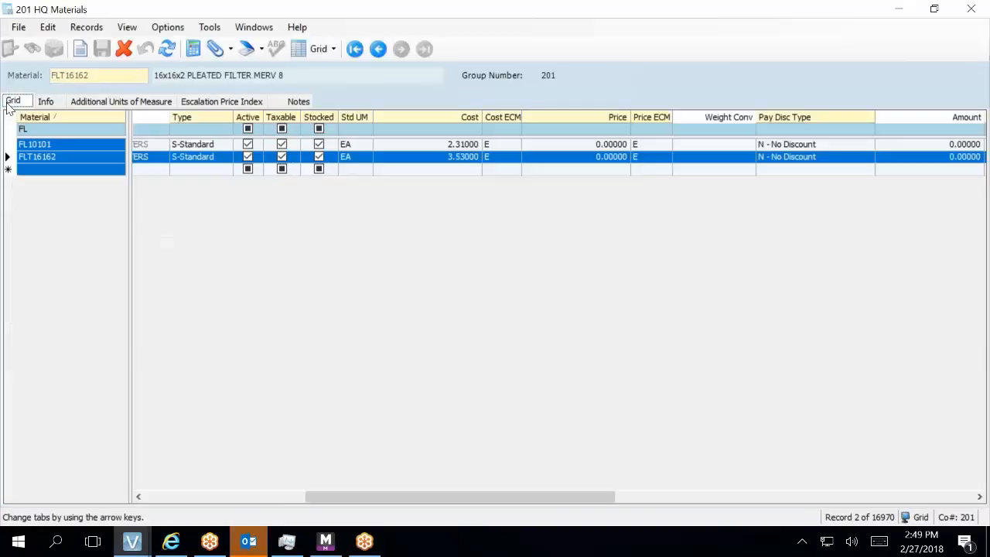
pyautogui.click(75, 144)
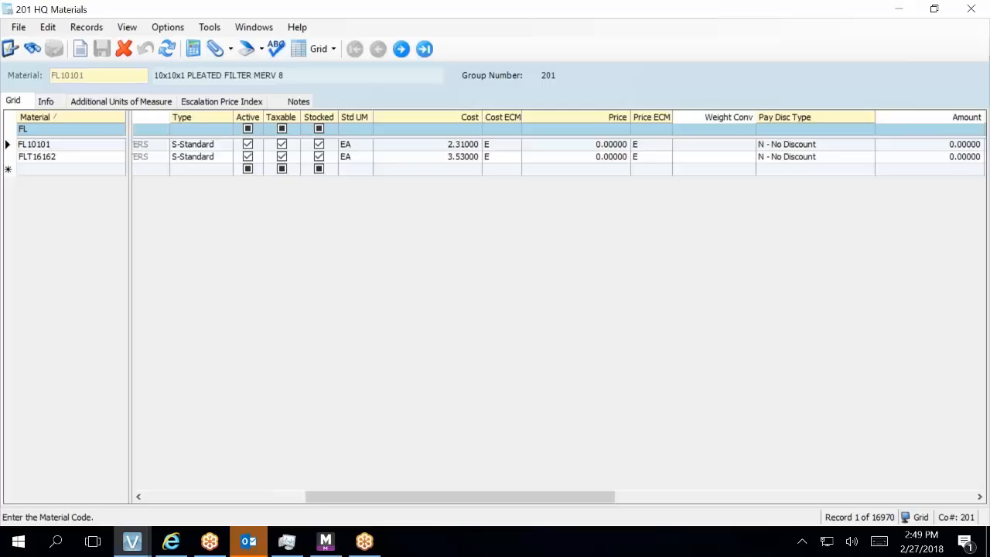
# - Copy the FL10101 material record using Copy Record on its row selector
pyautogui.rightClick(86, 142)
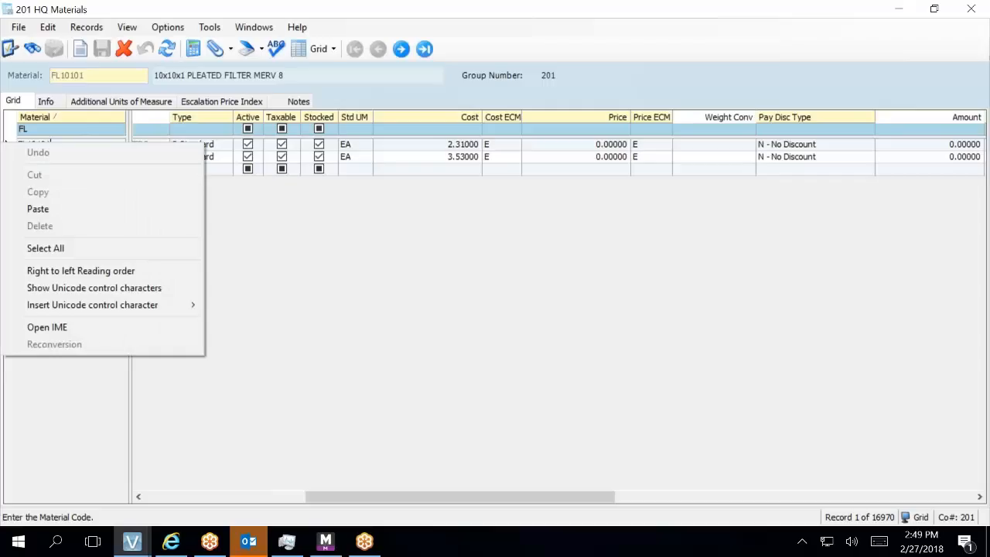
pyautogui.press('Escape')
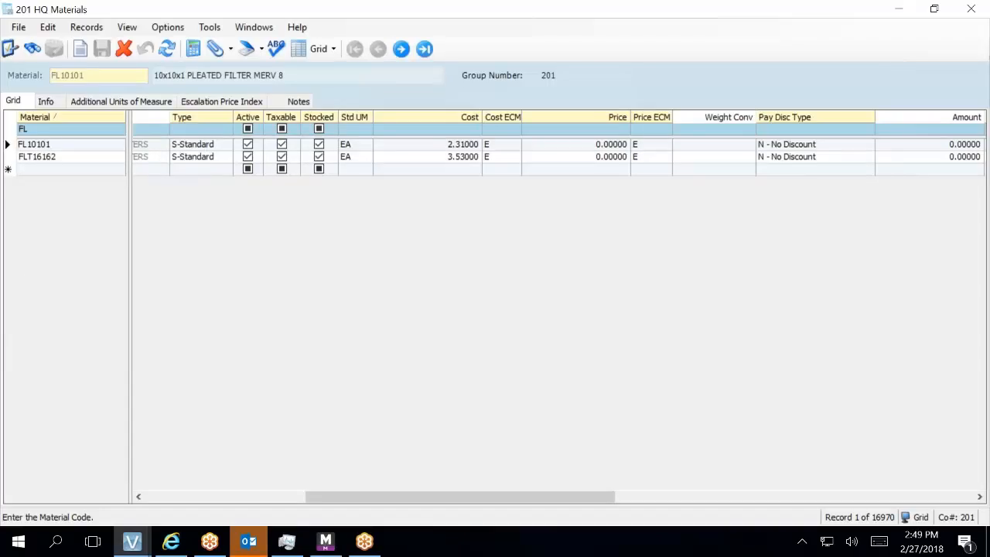
pyautogui.rightClick(4, 145)
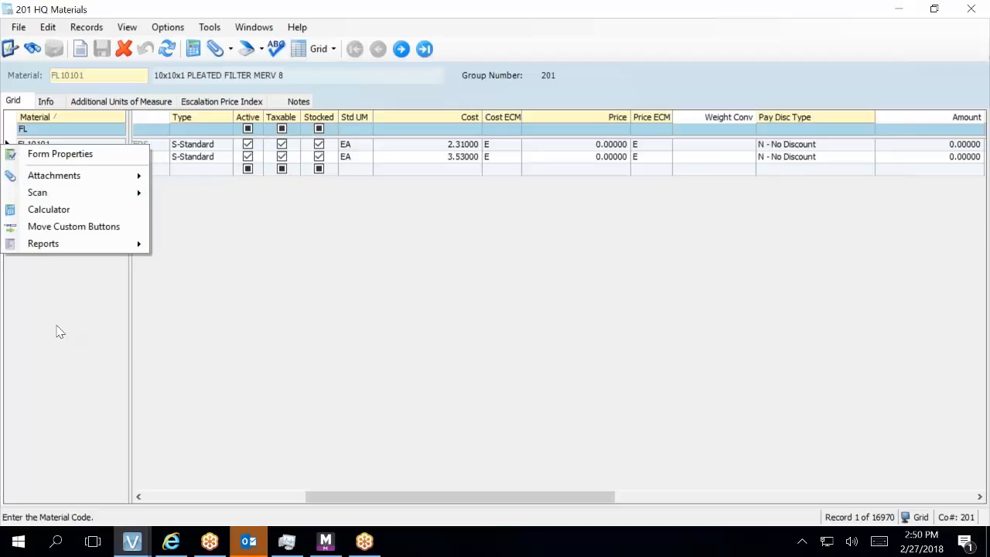
pyautogui.click(56, 332)
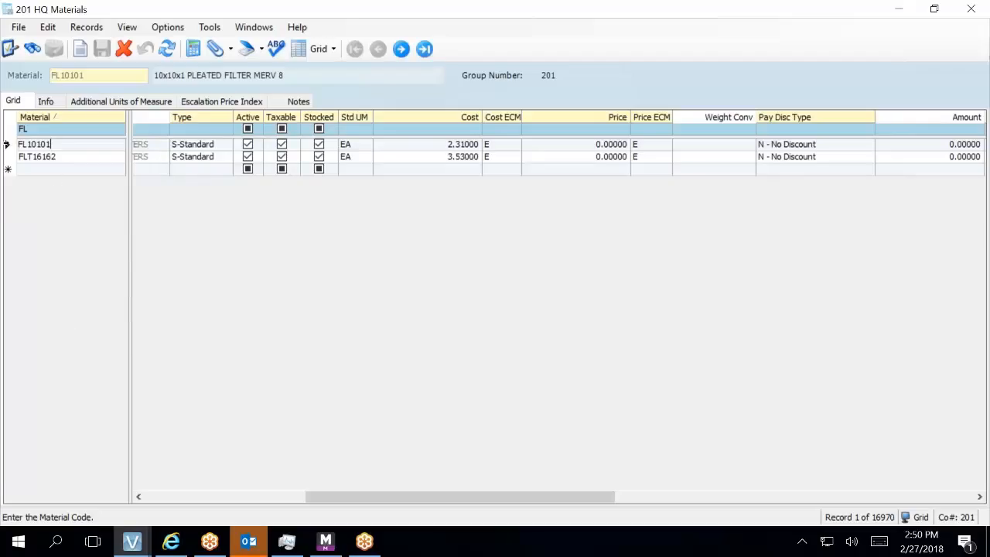
pyautogui.click(6, 144)
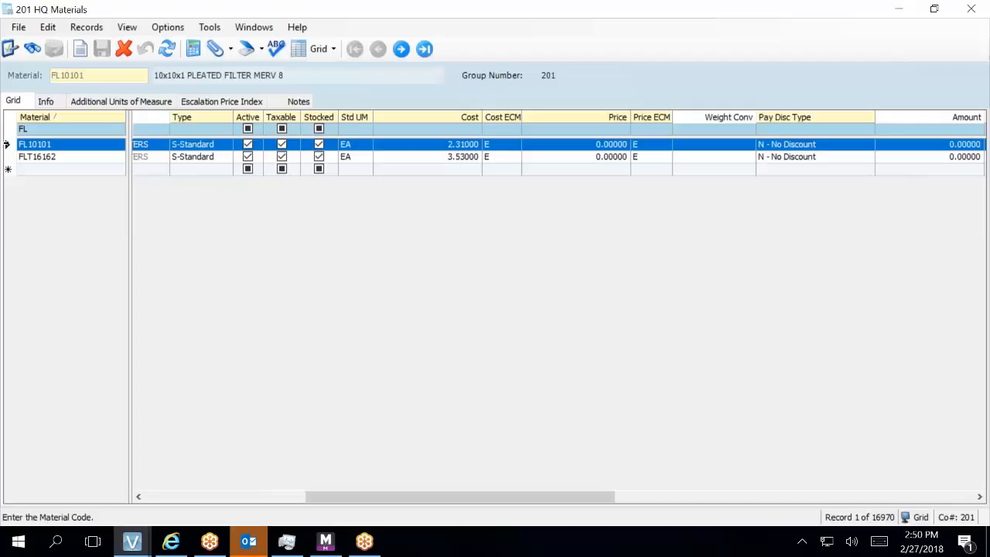
pyautogui.rightClick(6, 144)
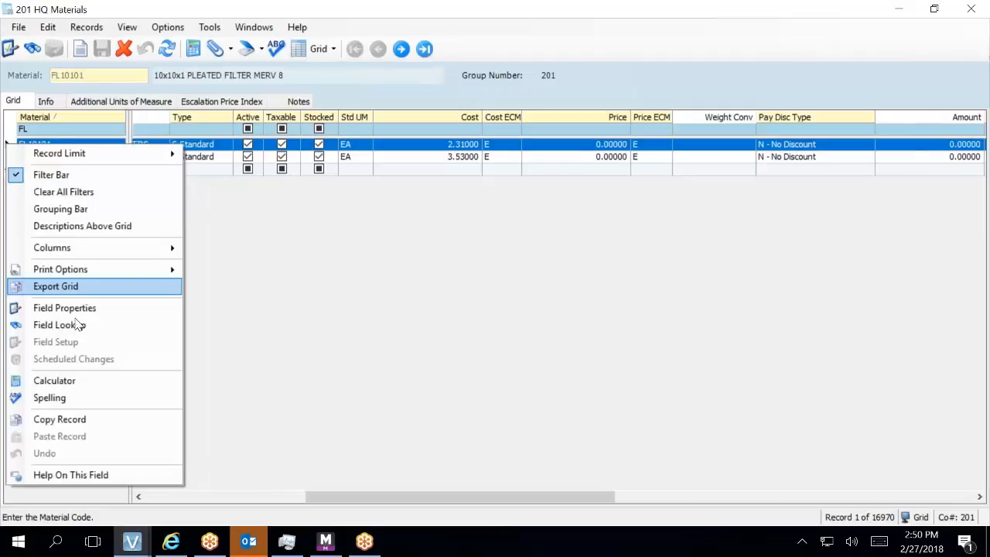
pyautogui.click(55, 422)
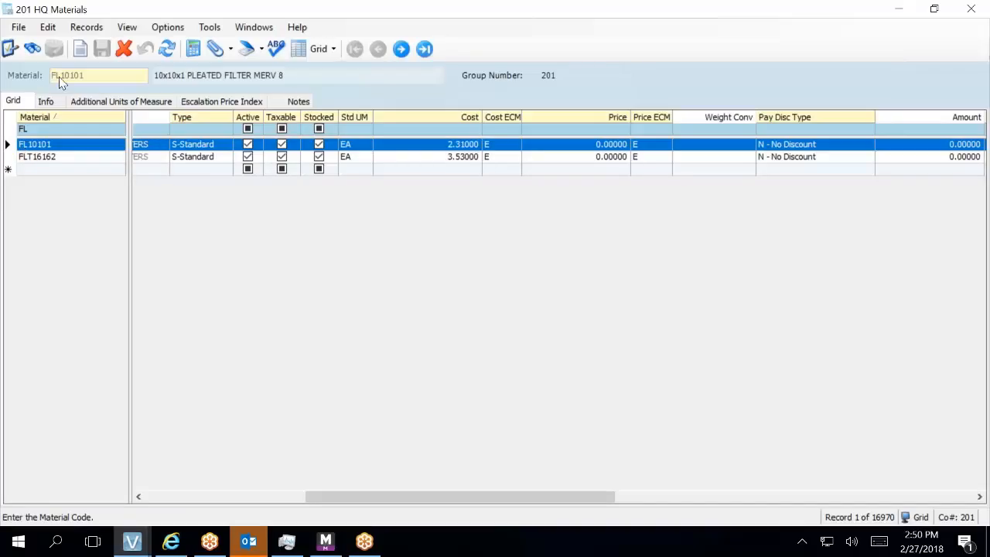
# - Paste the copied FL10101 record into a new row, dismissing the Material required error
pyautogui.click(52, 169)
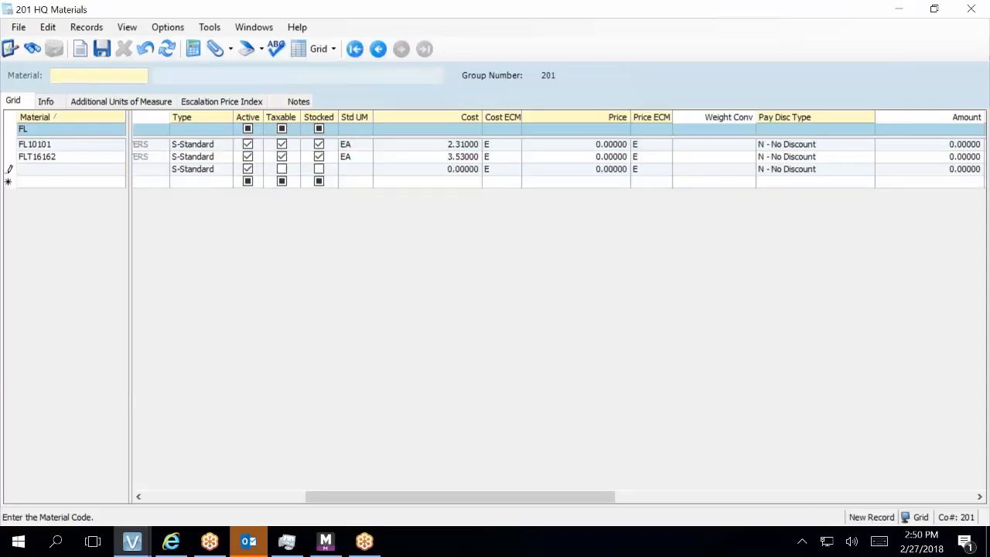
pyautogui.rightClick(48, 171)
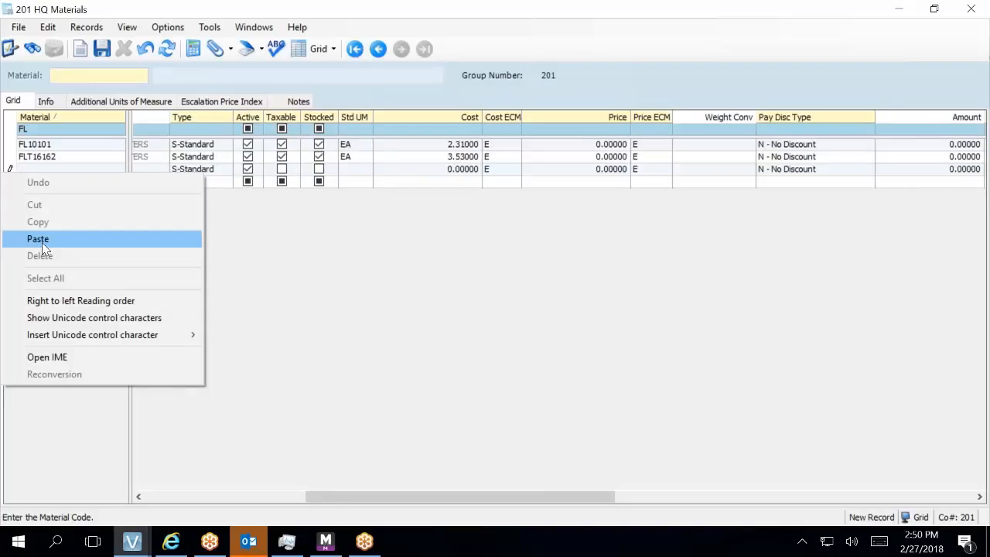
pyautogui.click(150, 49)
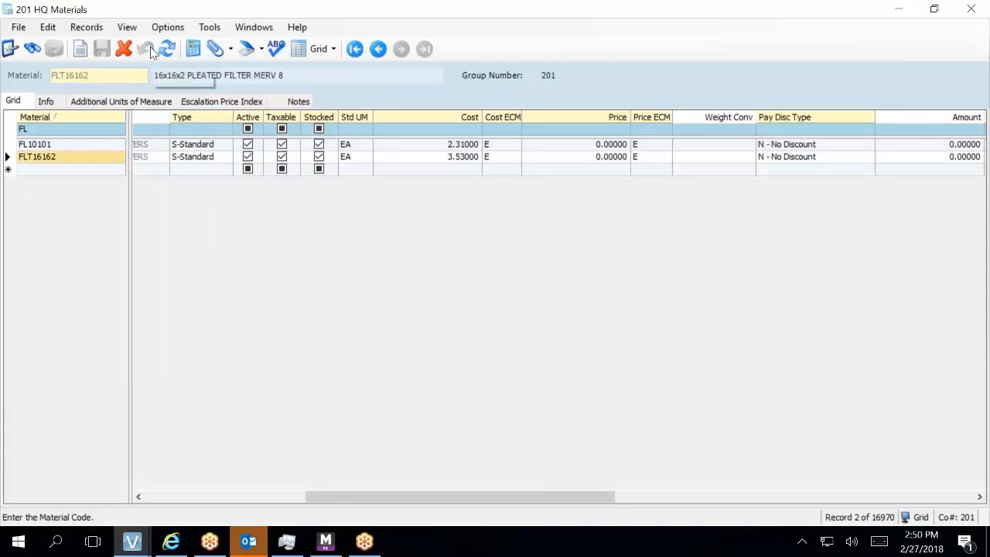
pyautogui.rightClick(64, 175)
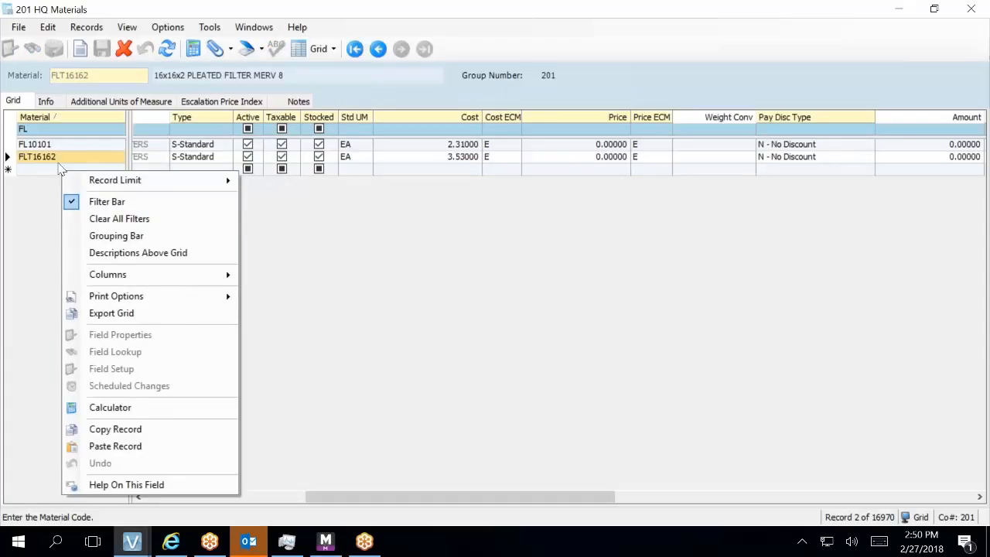
pyautogui.click(62, 170)
pyautogui.rightClick(62, 170)
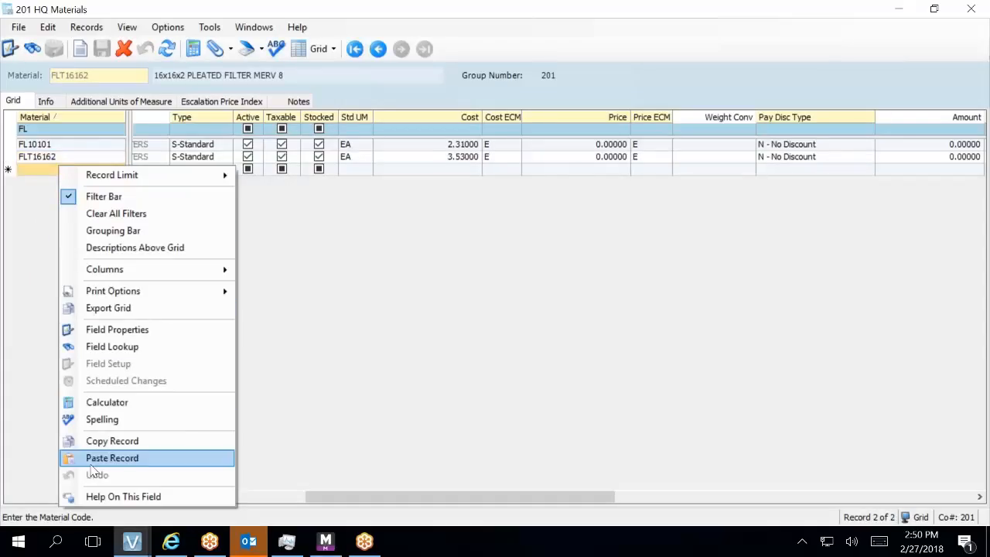
pyautogui.click(112, 458)
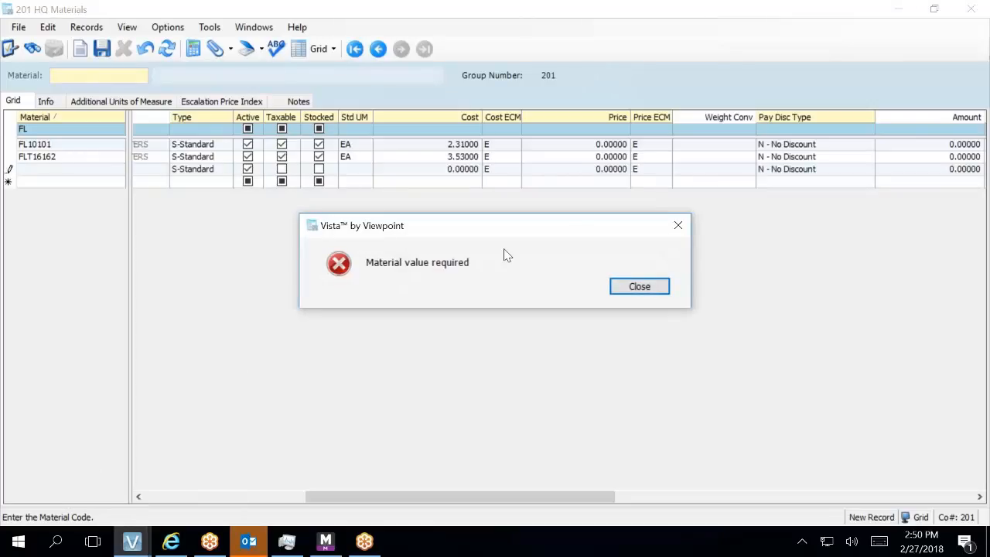
pyautogui.click(639, 286)
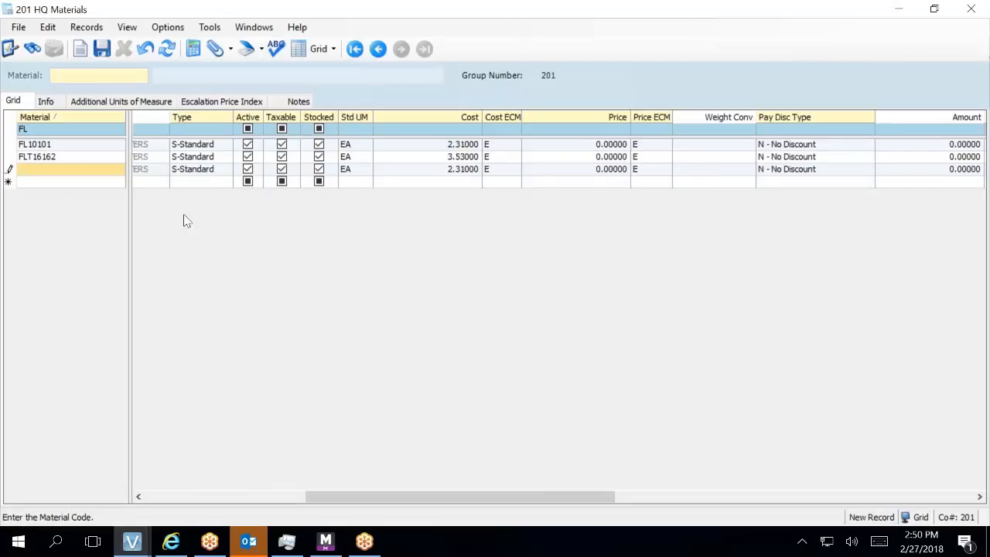
# - Set the pasted record's material code to FLT10101 and save it
pyautogui.click(56, 172)
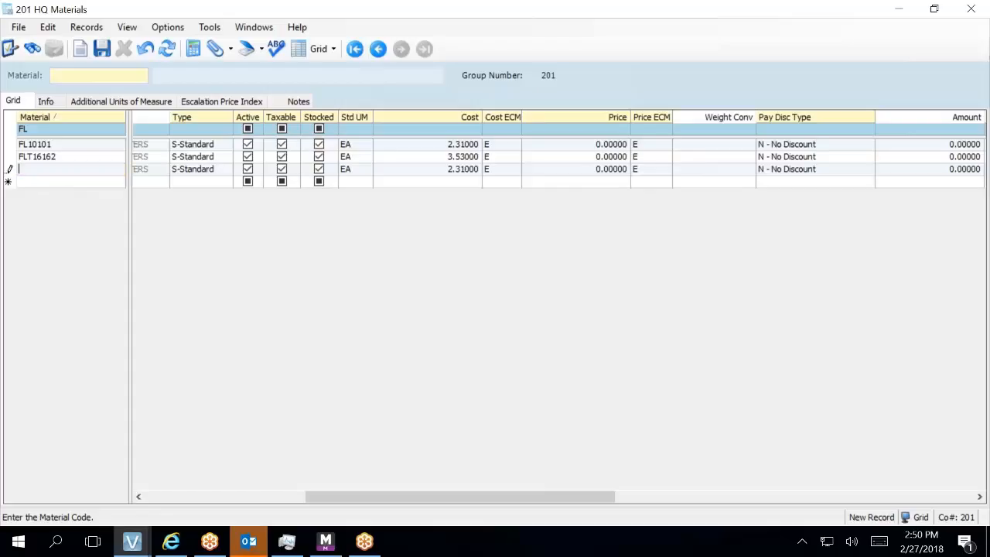
pyautogui.write('FLT10101')
pyautogui.click(102, 49)
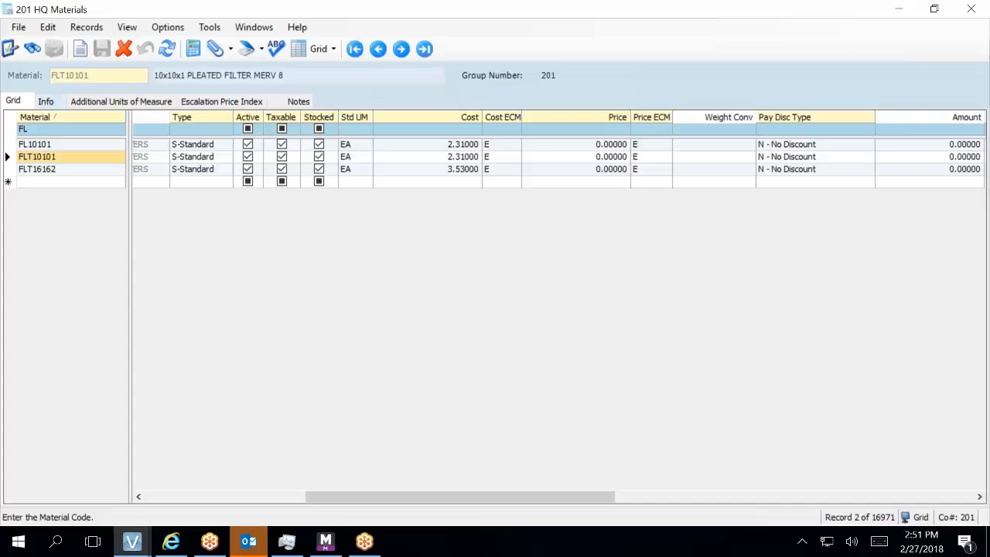
# - Review FLT10101's details, then mark material FL10101 inactive and save the change
pyautogui.click(51, 103)
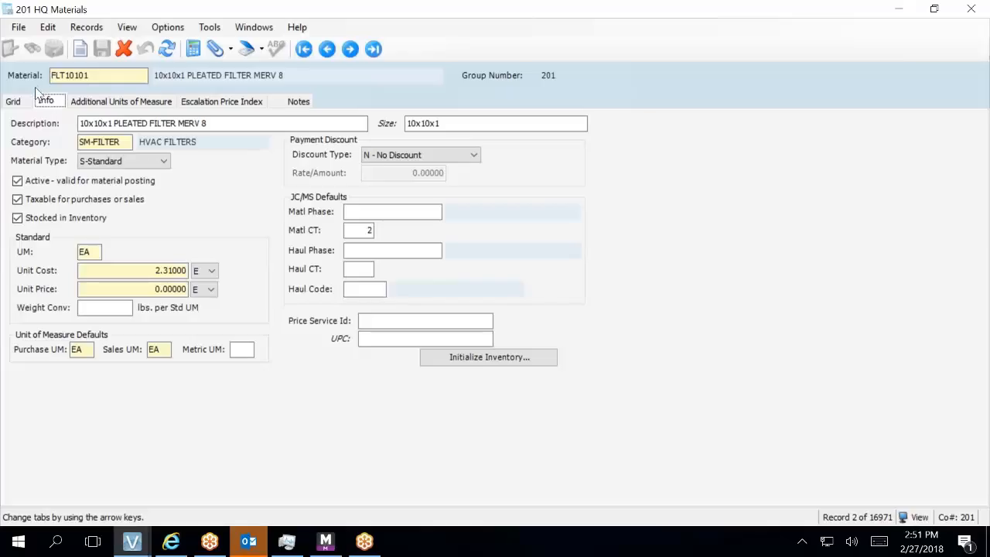
pyautogui.click(12, 102)
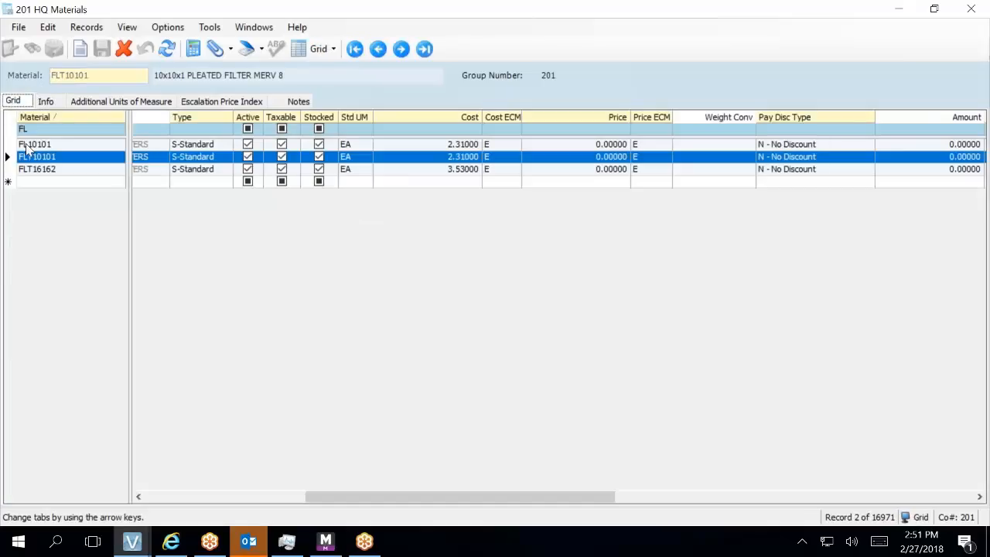
pyautogui.click(247, 146)
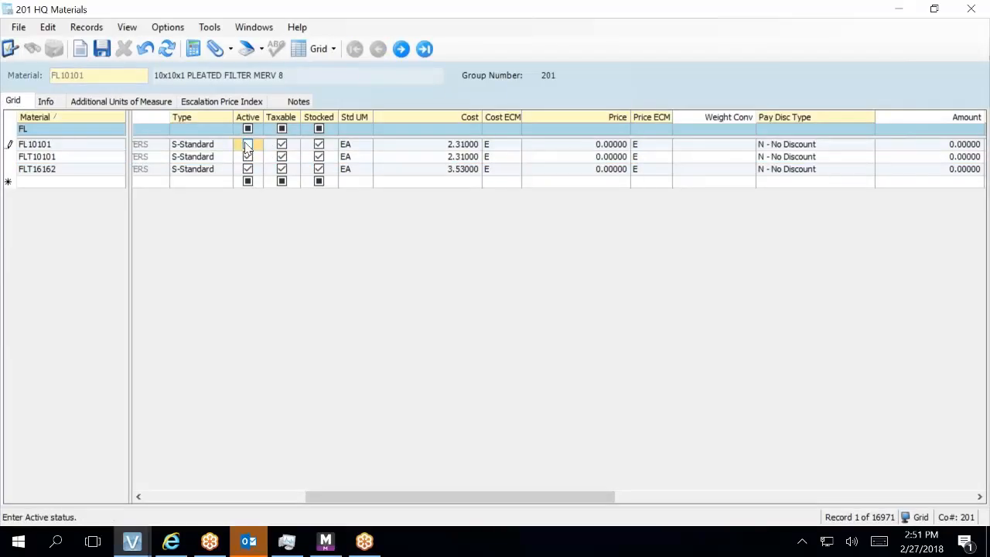
pyautogui.click(102, 49)
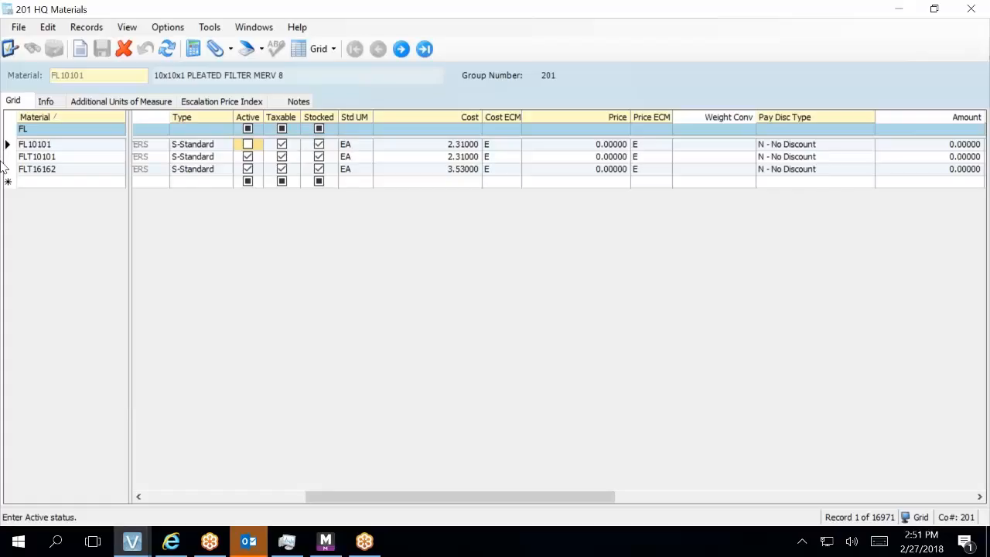
# - Close HQ Materials and set RTU-01's part material to FLT16162, the 16x16x2 pleated filter
pyautogui.click(965, 8)
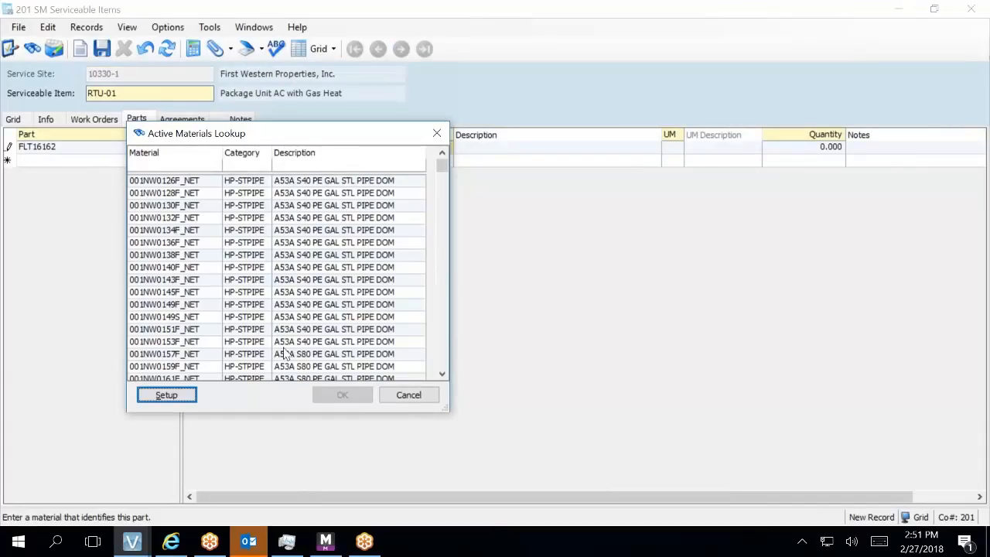
pyautogui.click(156, 166)
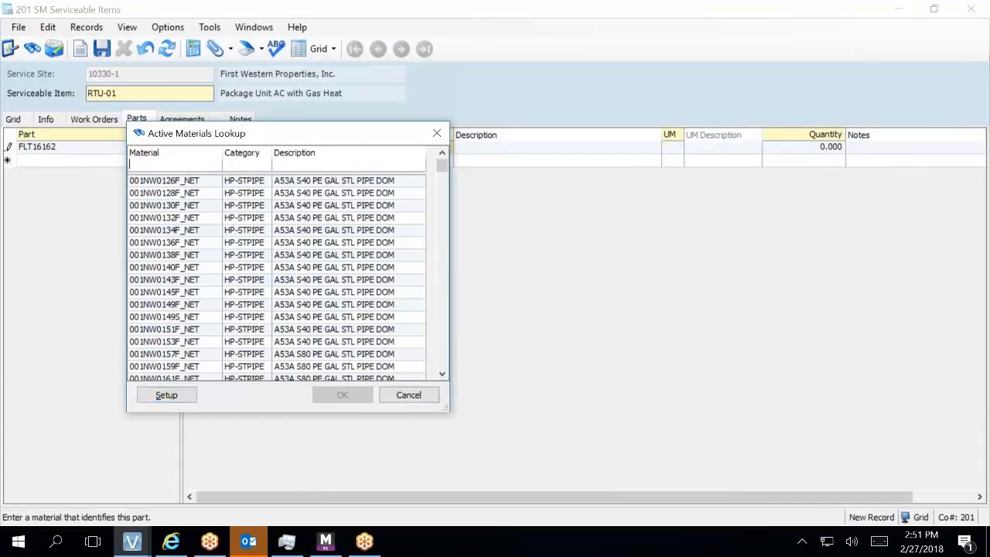
pyautogui.write('FL')
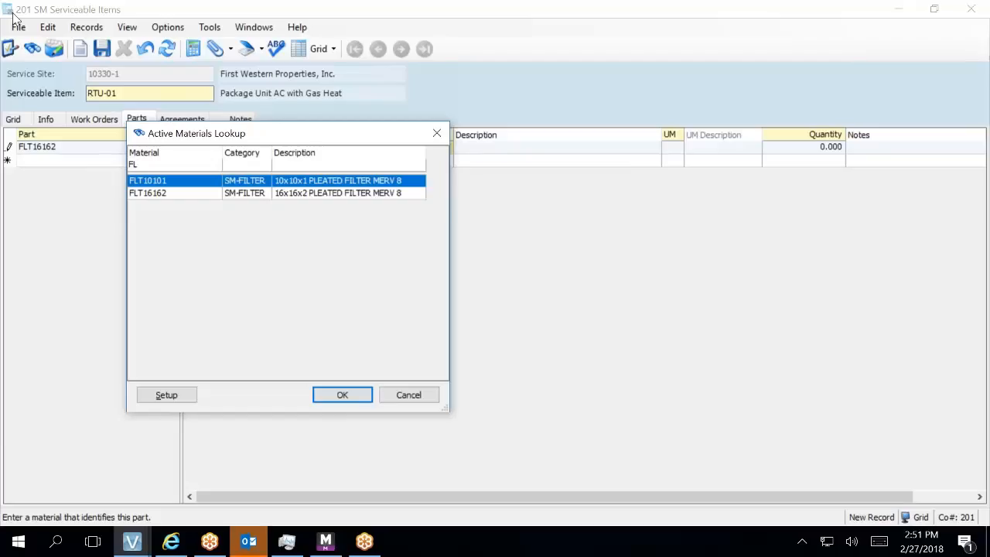
pyautogui.click(136, 192)
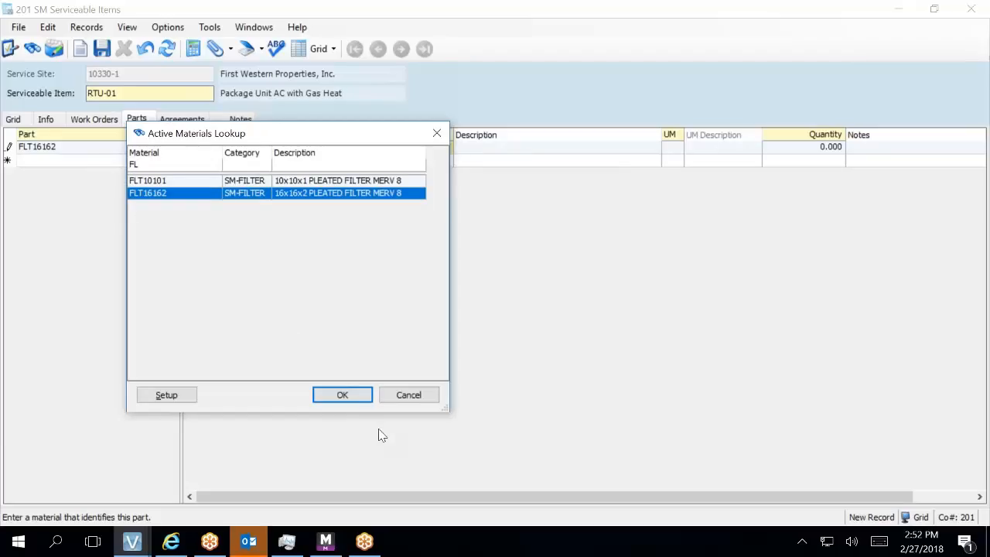
pyautogui.click(358, 400)
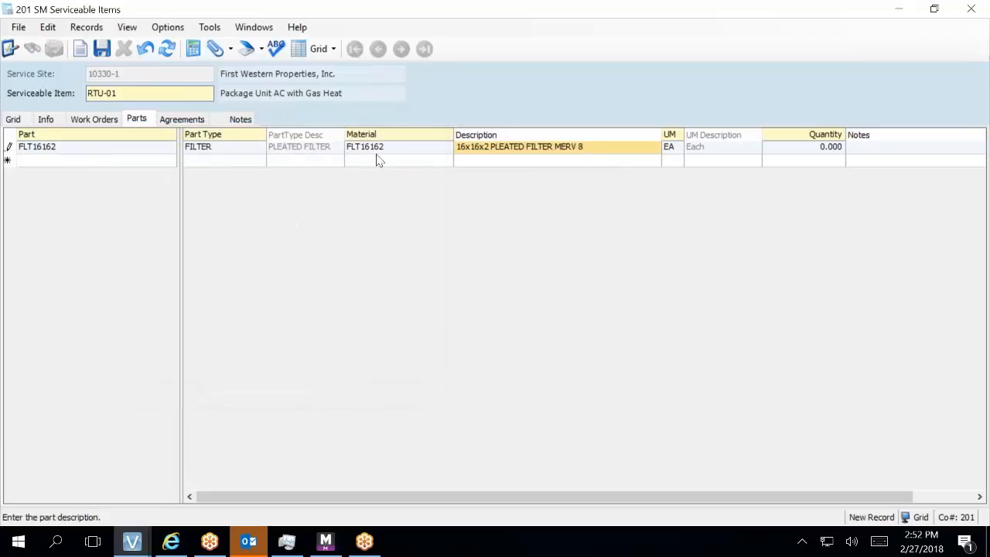
pyautogui.click(833, 152)
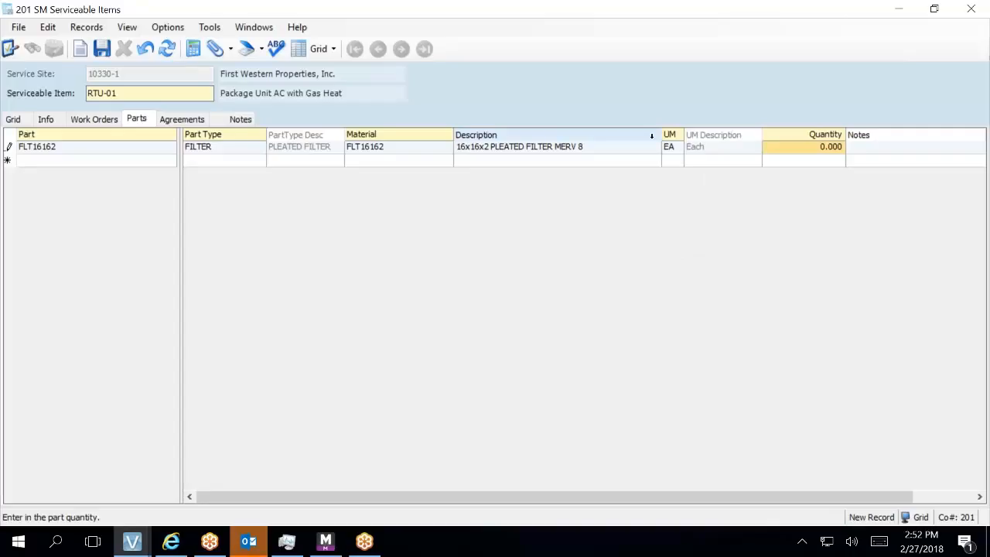
# - Enter a quantity of 4 for RTU-01's FLT16162 filter part
pyautogui.click(814, 149)
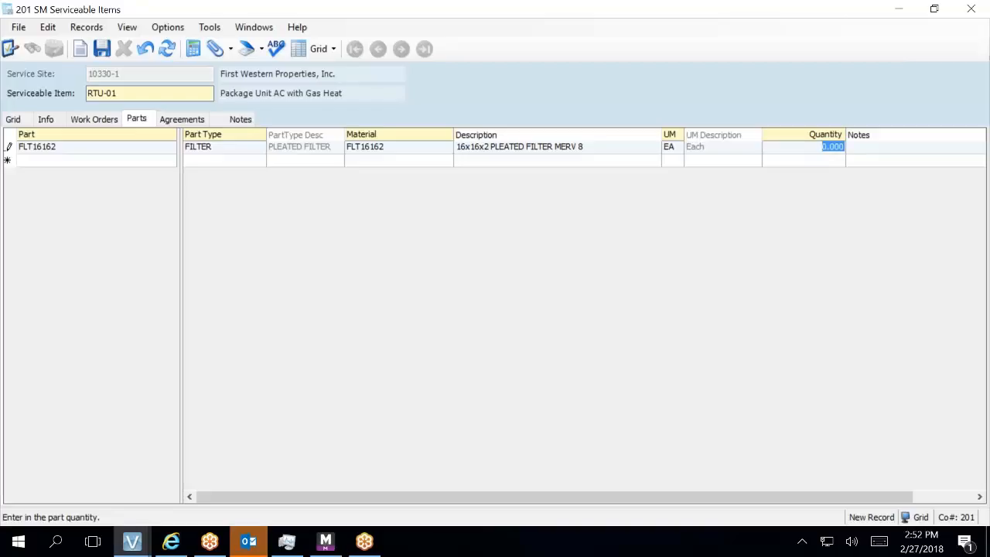
pyautogui.write('4')
pyautogui.press('Tab')
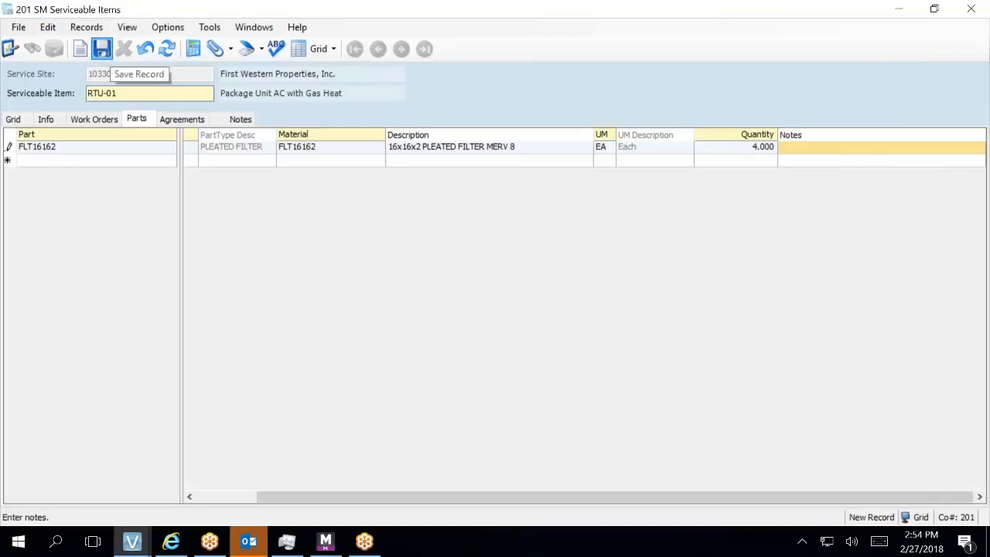
# - Save RTU-01's filter part entry and go back to the serviceable items grid
pyautogui.click(101, 49)
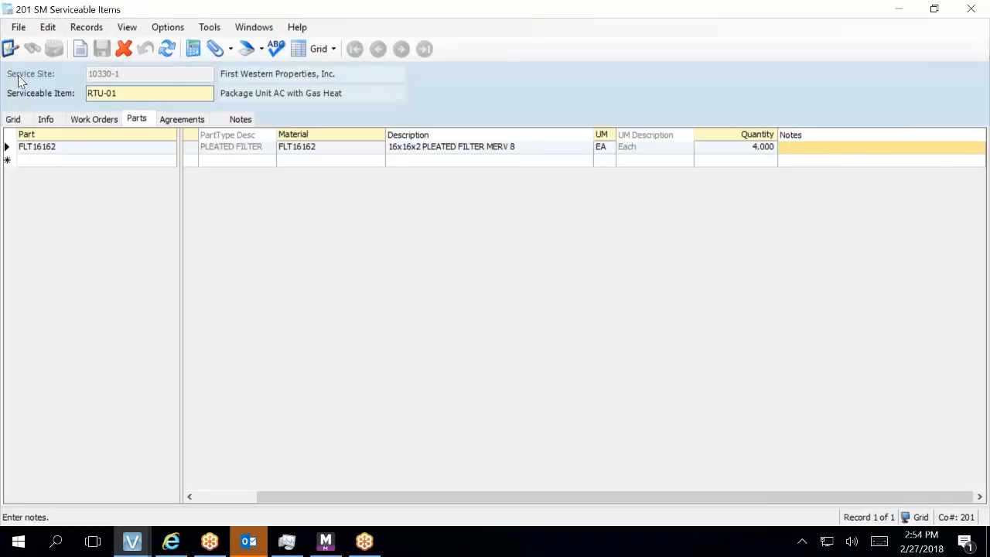
pyautogui.click(12, 120)
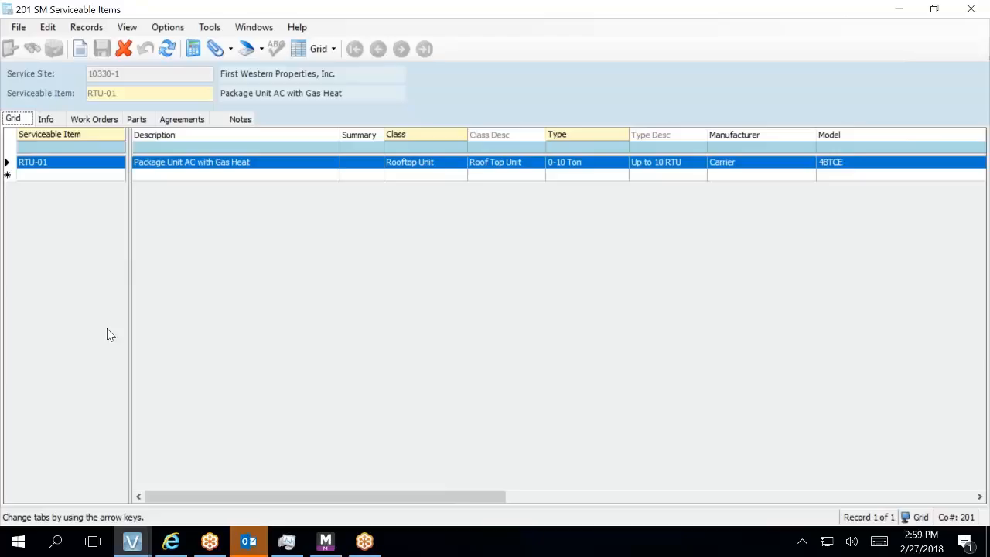
pyautogui.rightClick(5, 160)
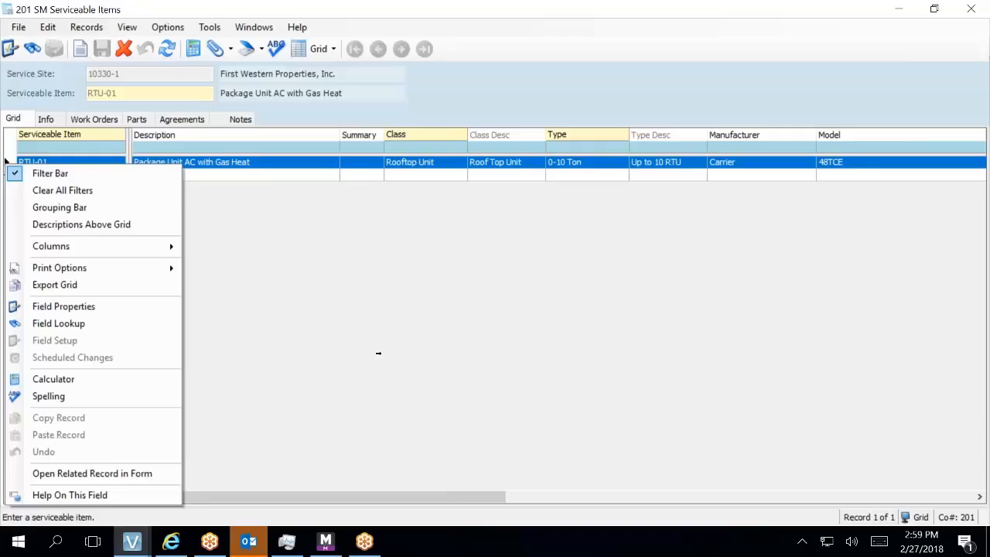
pyautogui.click(378, 353)
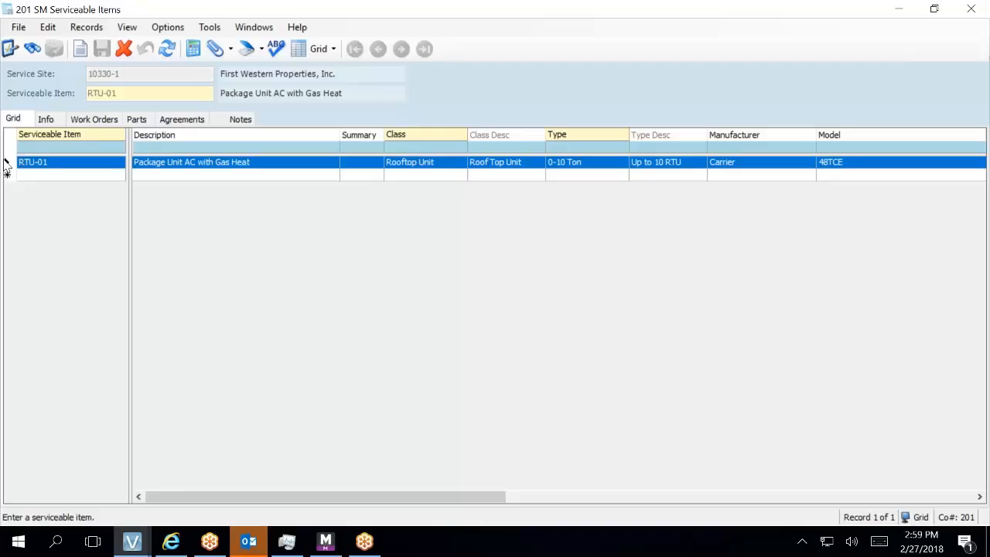
pyautogui.doubleClick(6, 162)
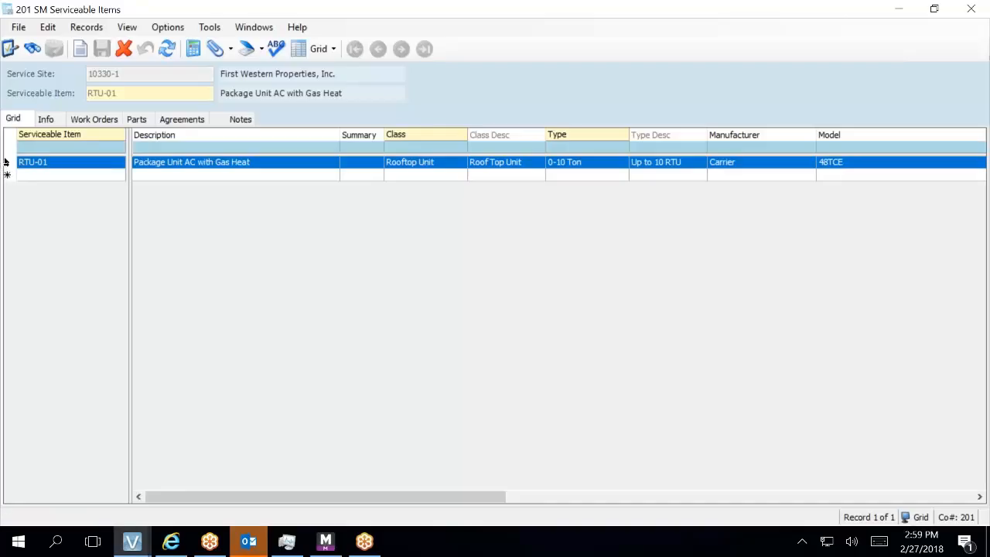
pyautogui.rightClick(5, 162)
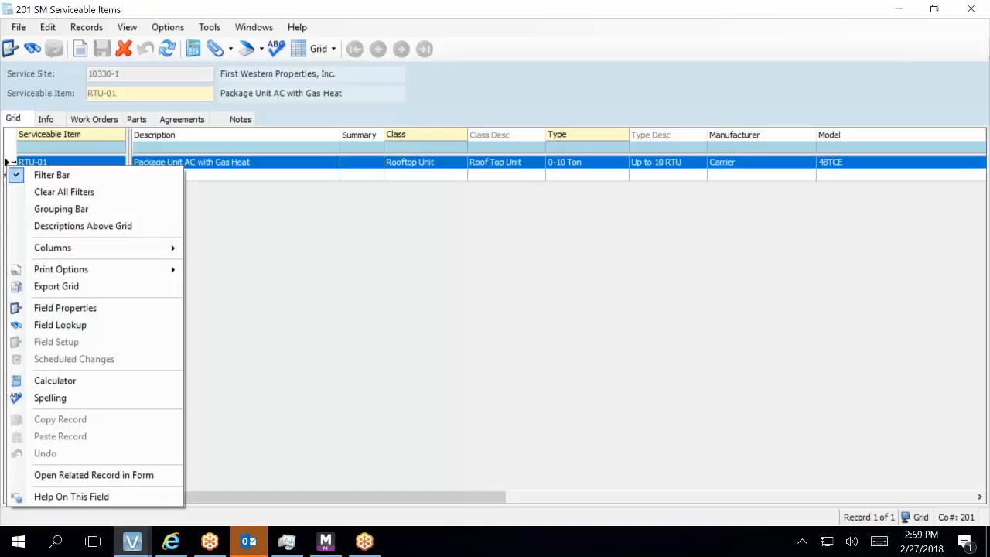
pyautogui.click(209, 201)
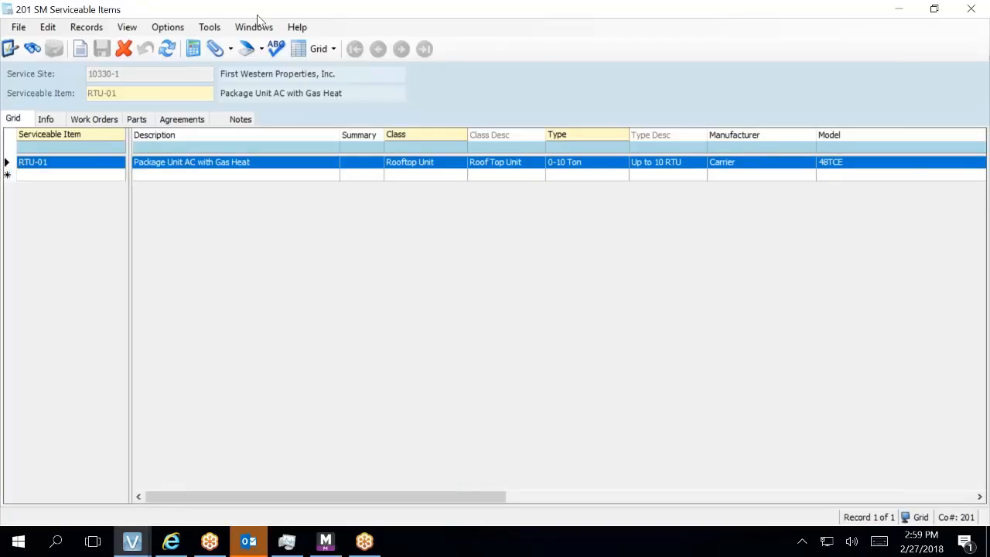
pyautogui.click(85, 176)
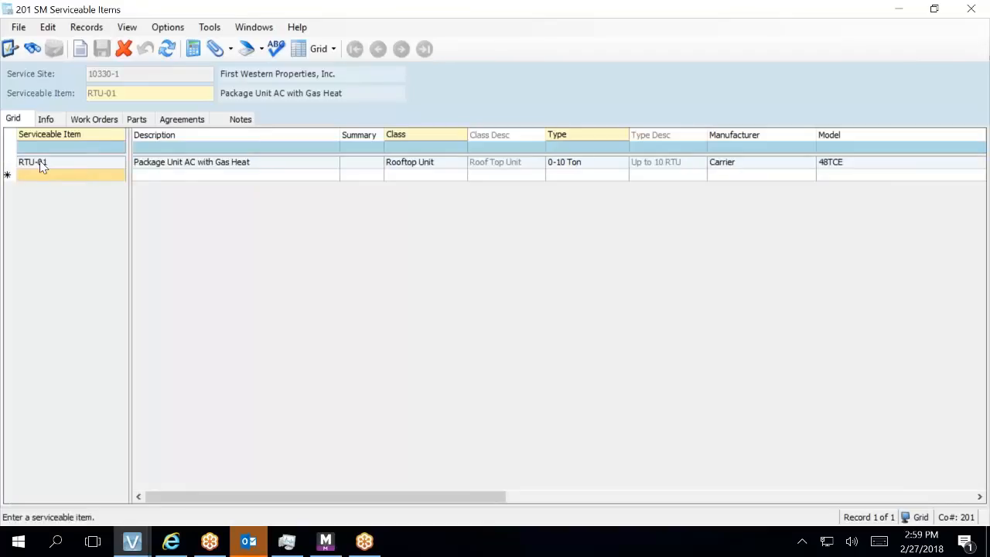
pyautogui.rightClick(9, 163)
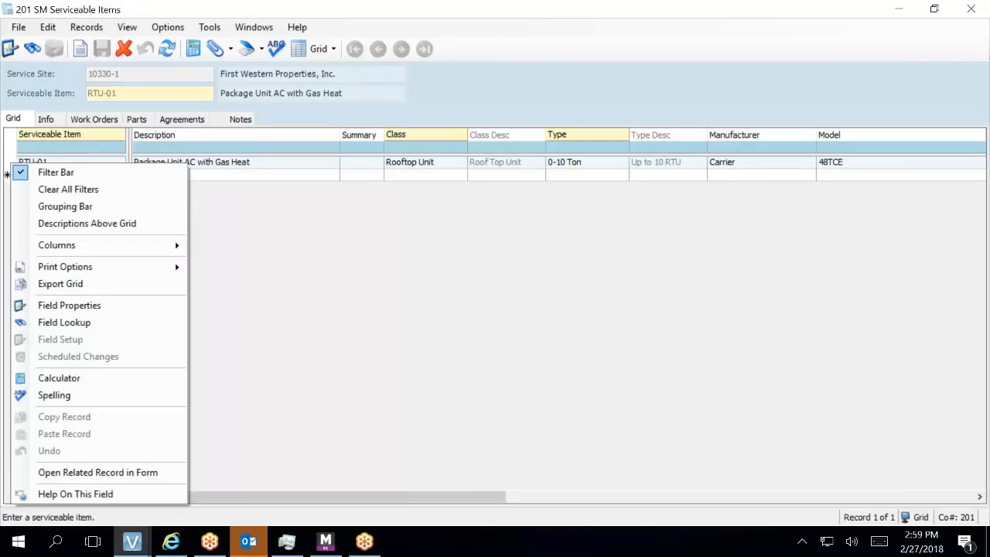
pyautogui.press('Escape')
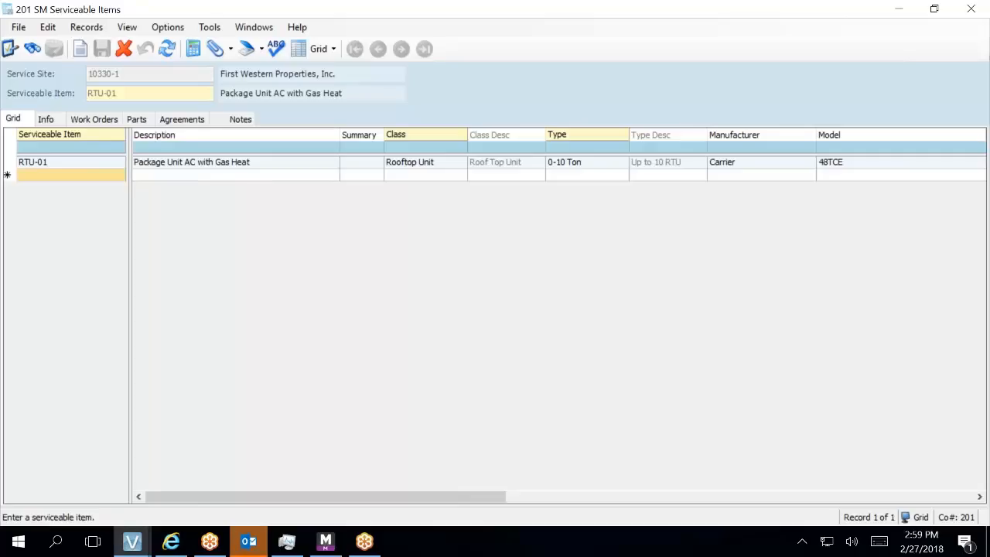
pyautogui.click(7, 162)
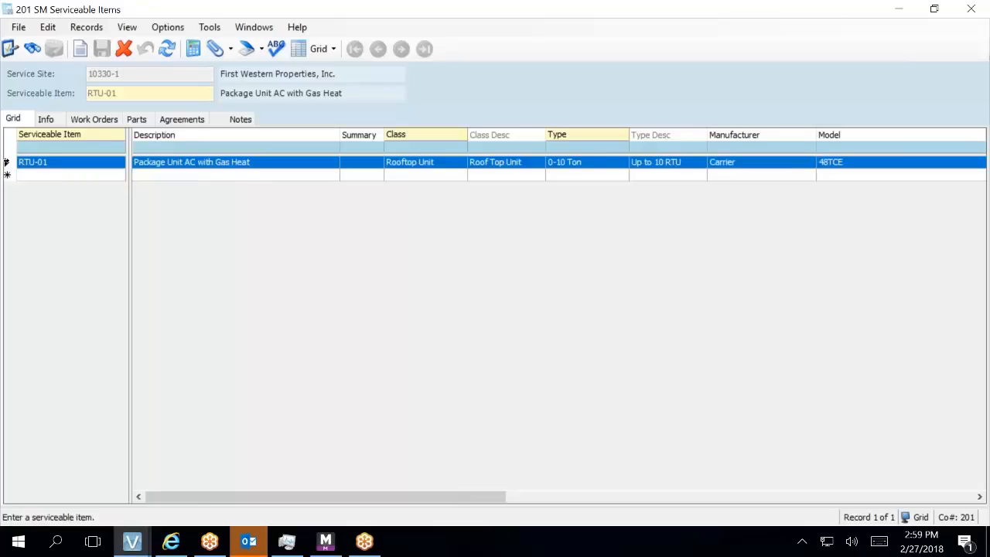
pyautogui.rightClick(6, 161)
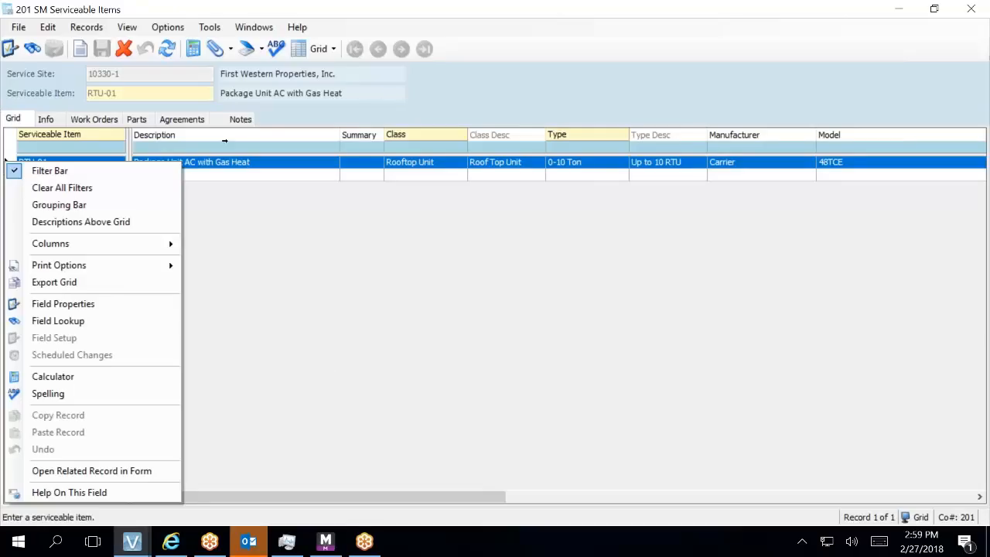
pyautogui.click(248, 163)
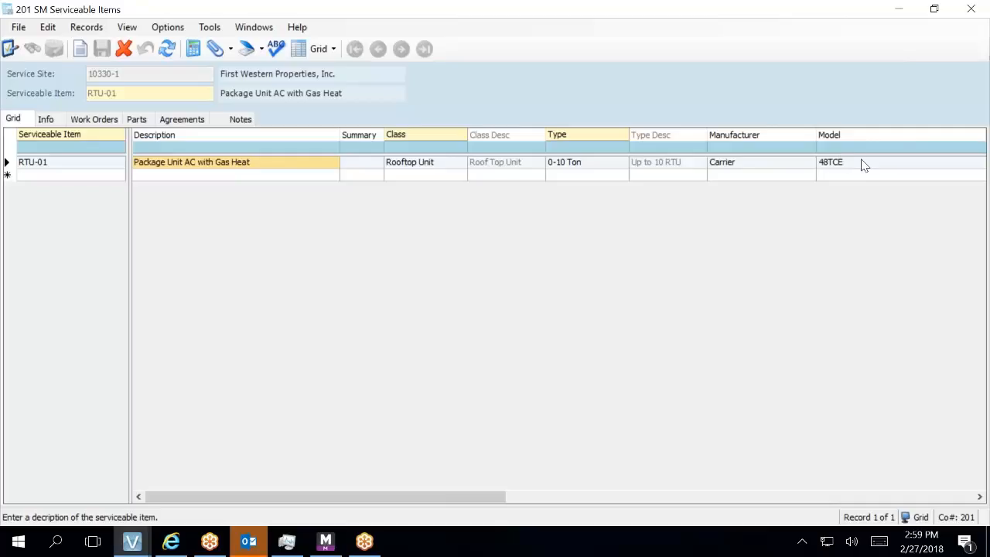
pyautogui.click(34, 164)
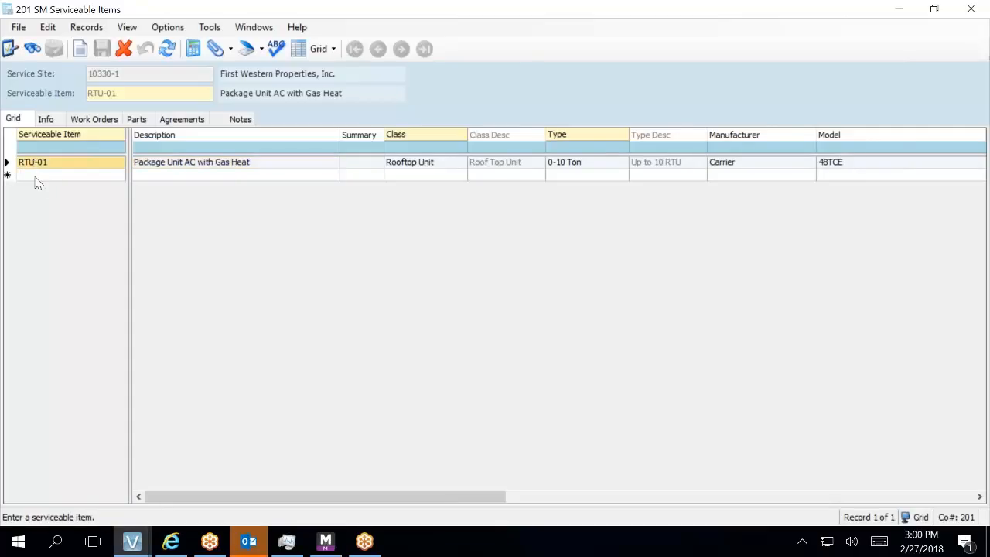
pyautogui.click(36, 177)
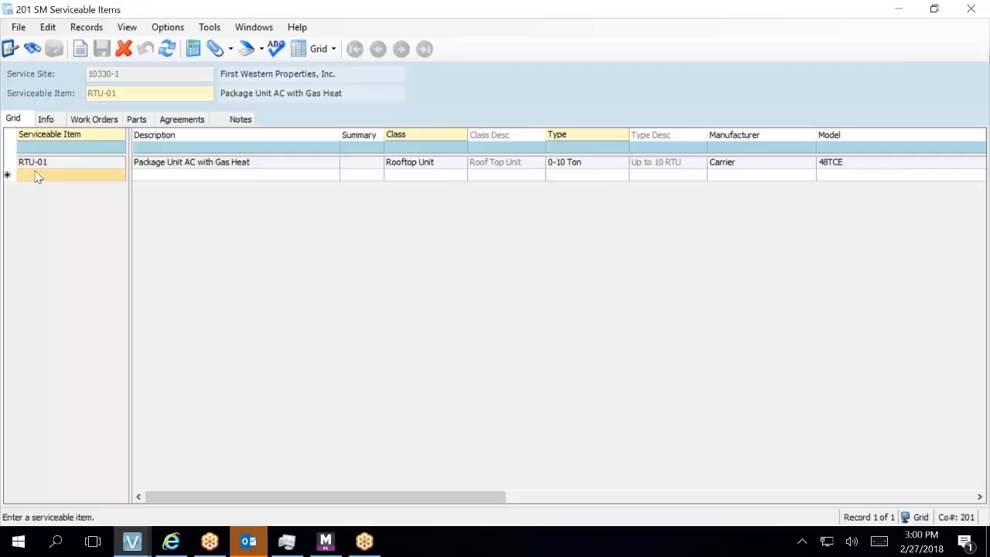
# - Start a new RTU-02 item with class Rooftop Unit and type 0-10 Ton
pyautogui.click(36, 176)
pyautogui.write('RTU-02')
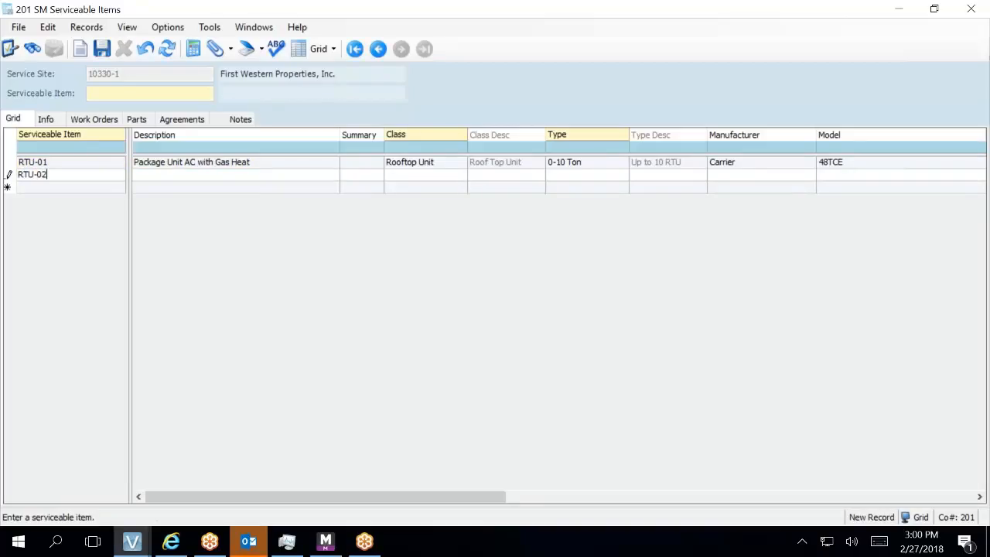
pyautogui.press('Tab')
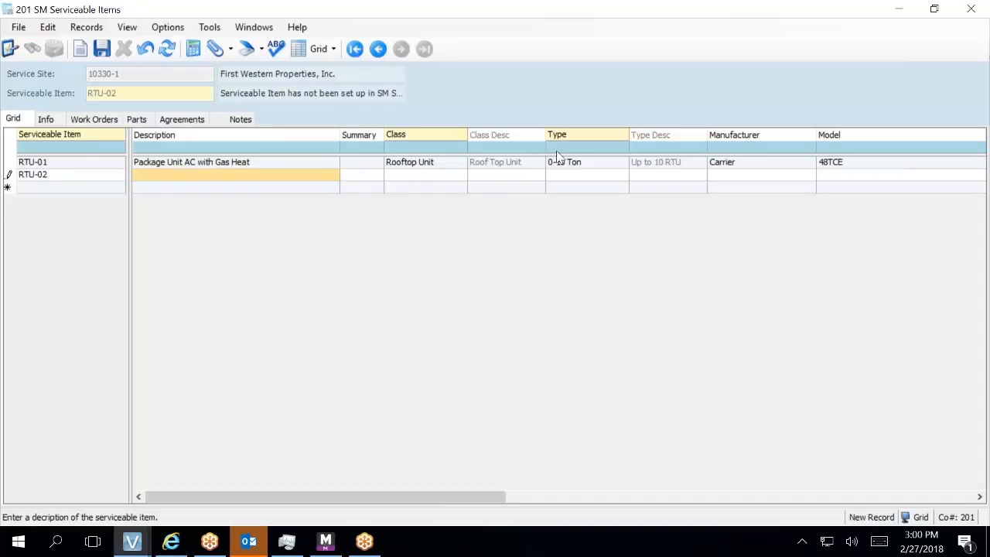
pyautogui.click(428, 175)
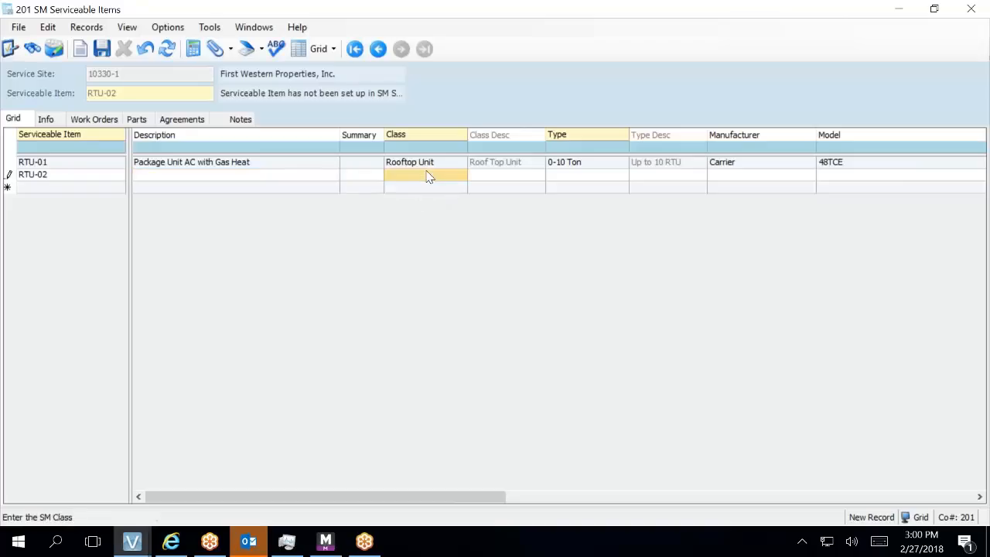
pyautogui.press('F4')
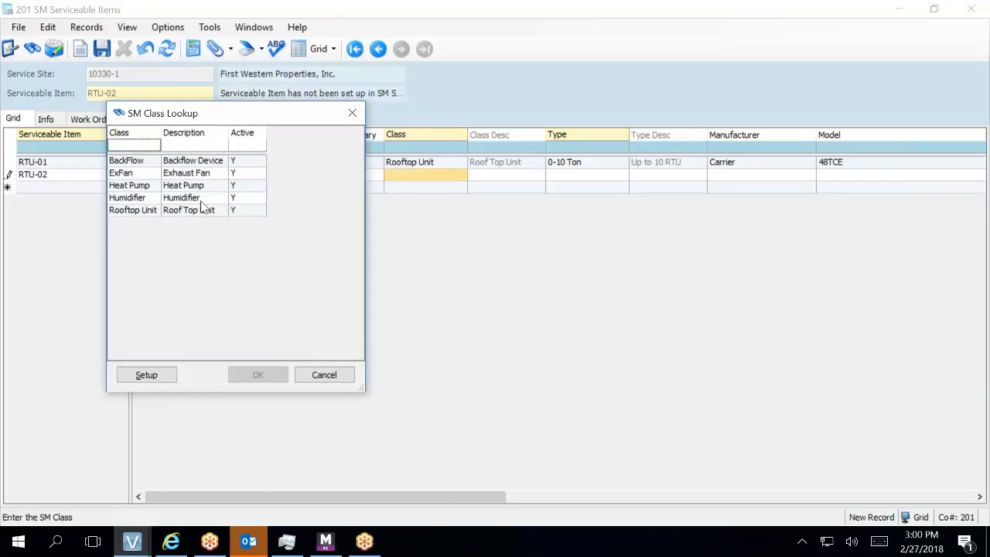
pyautogui.doubleClick(176, 209)
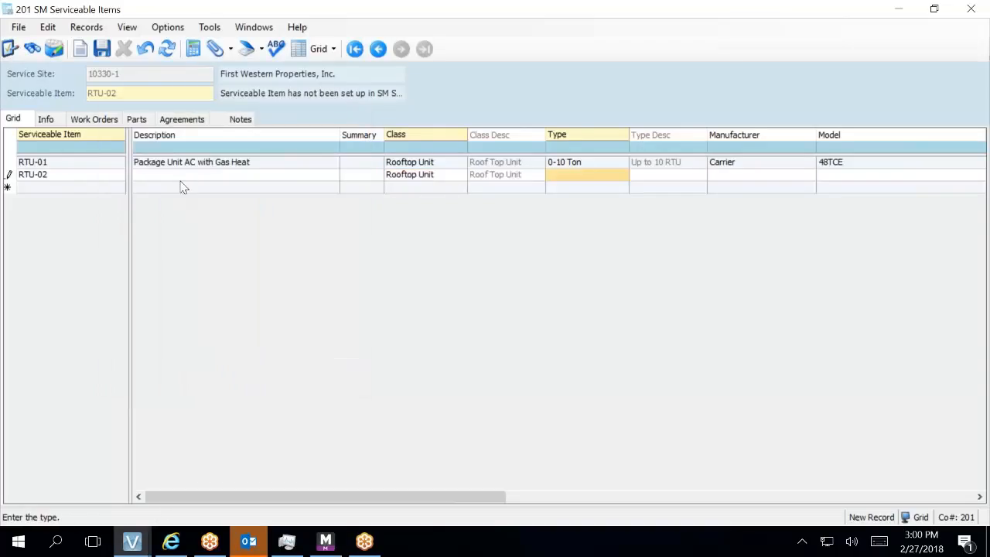
pyautogui.click(562, 173)
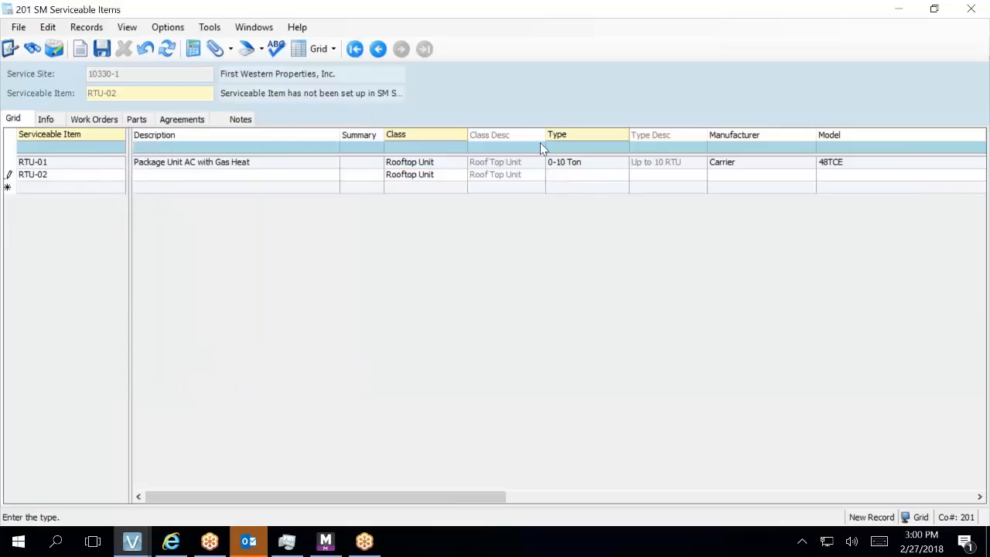
pyautogui.press('F4')
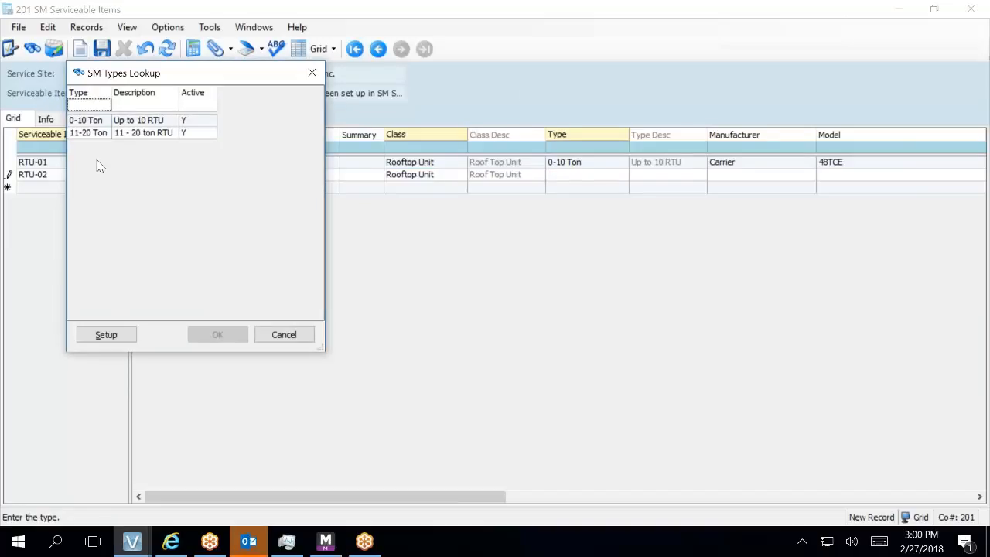
pyautogui.doubleClick(86, 120)
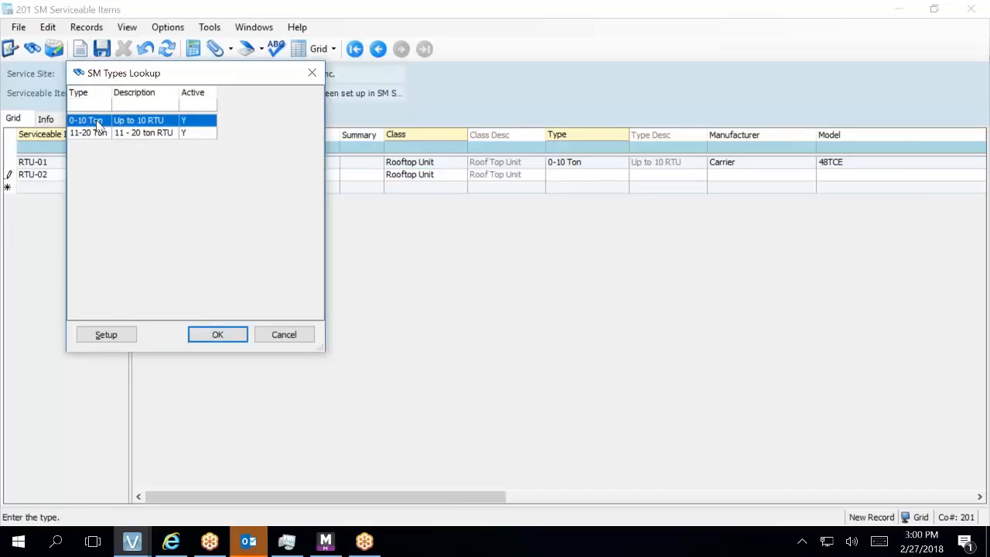
# - Enter manufacturer Carrier, model 48TCE and serial number 4714C80816 for RTU-02
pyautogui.click(778, 177)
pyautogui.write('Carrier')
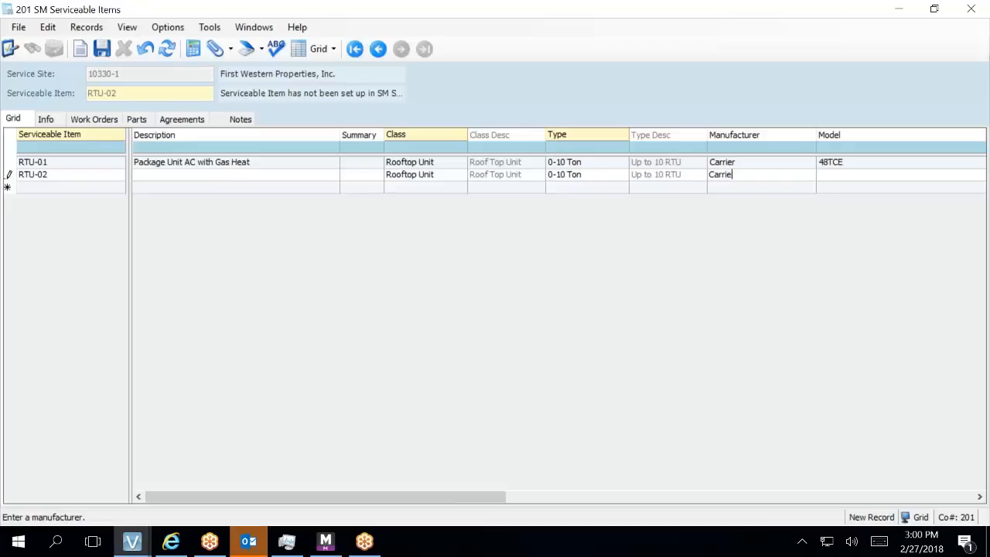
pyautogui.press('Tab')
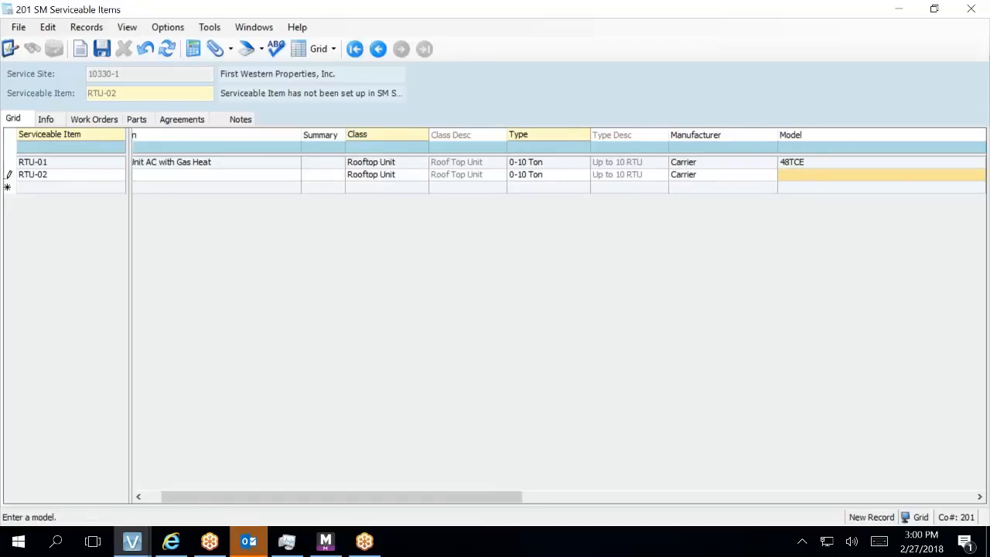
pyautogui.write('48TCE')
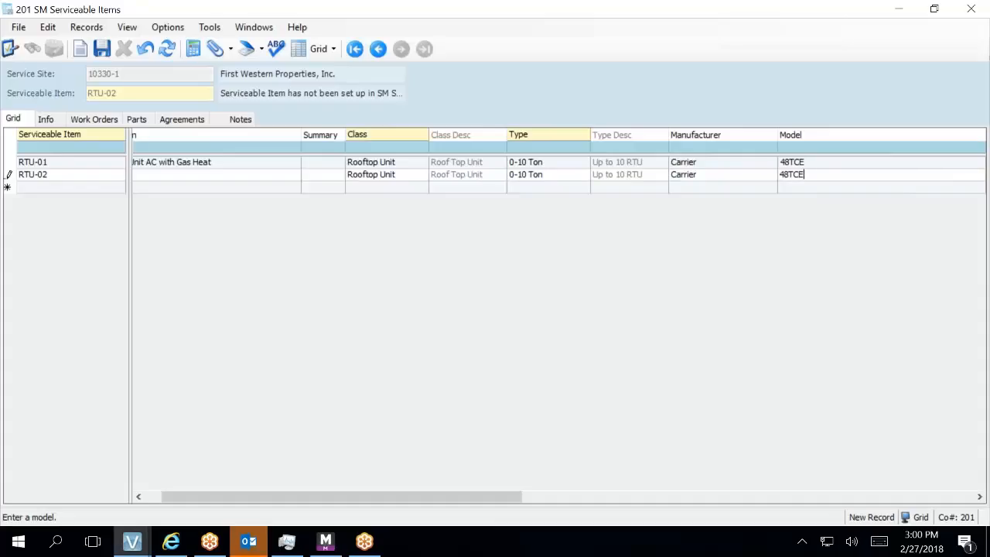
pyautogui.press('Tab')
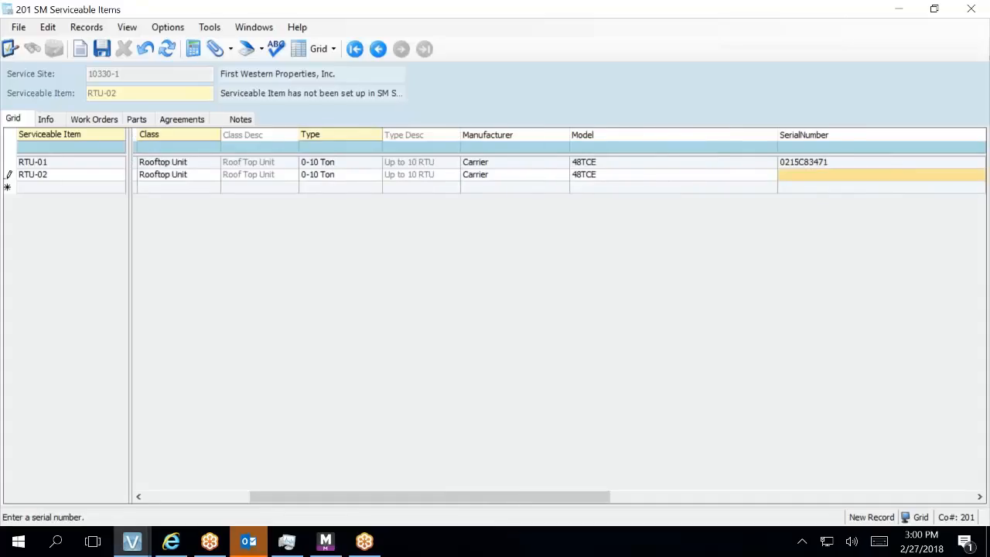
pyautogui.write('4714C')
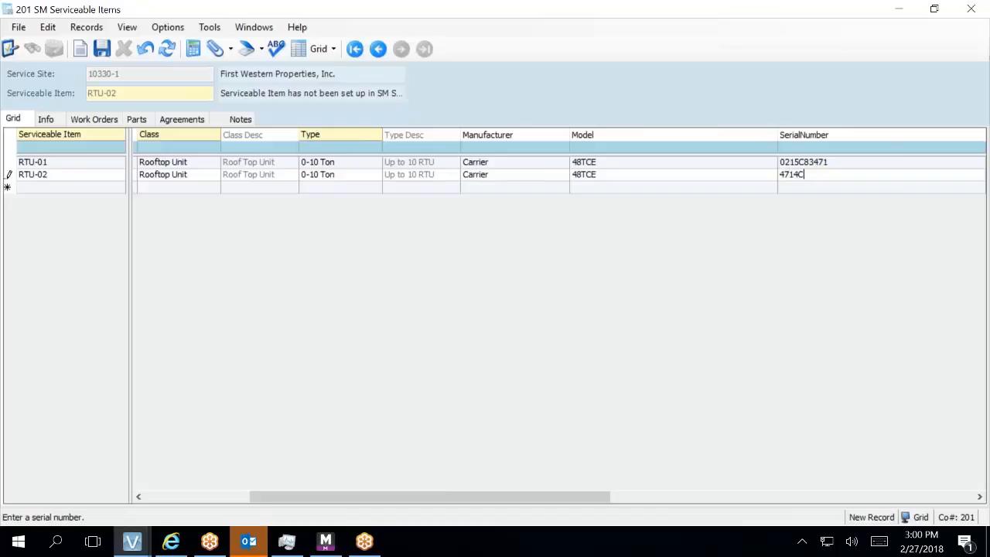
pyautogui.write('80816')
pyautogui.press('Tab')
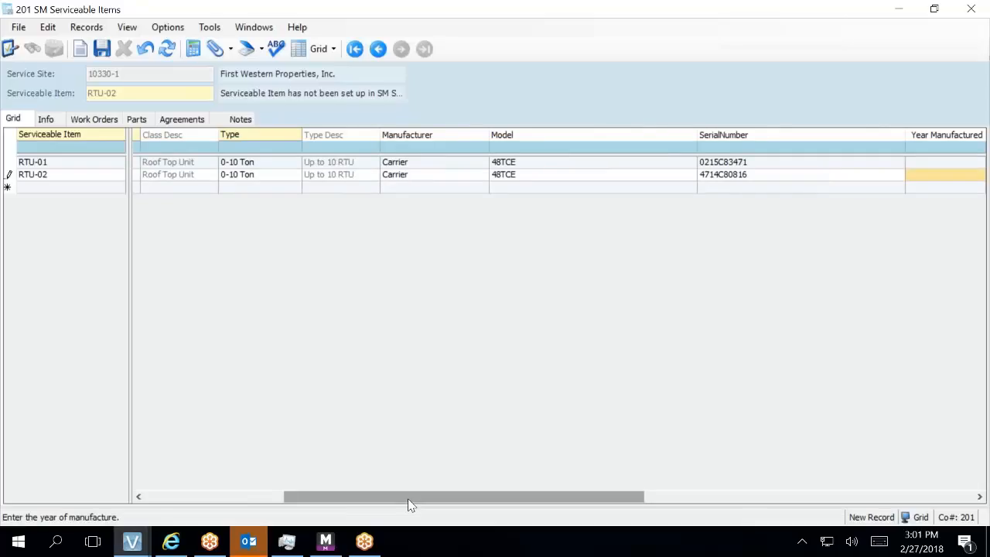
pyautogui.moveTo(316, 499); pyautogui.dragTo(151, 486)
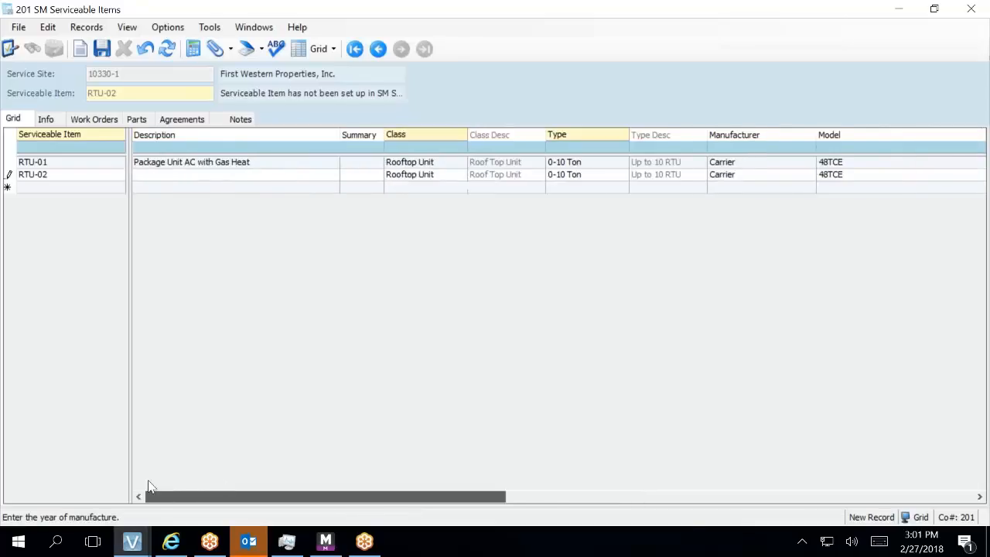
# - Copy RTU-01's description 'Package Unit AC with Gas Heat' into RTU-02, then view RTU-02's parts
pyautogui.click(159, 166)
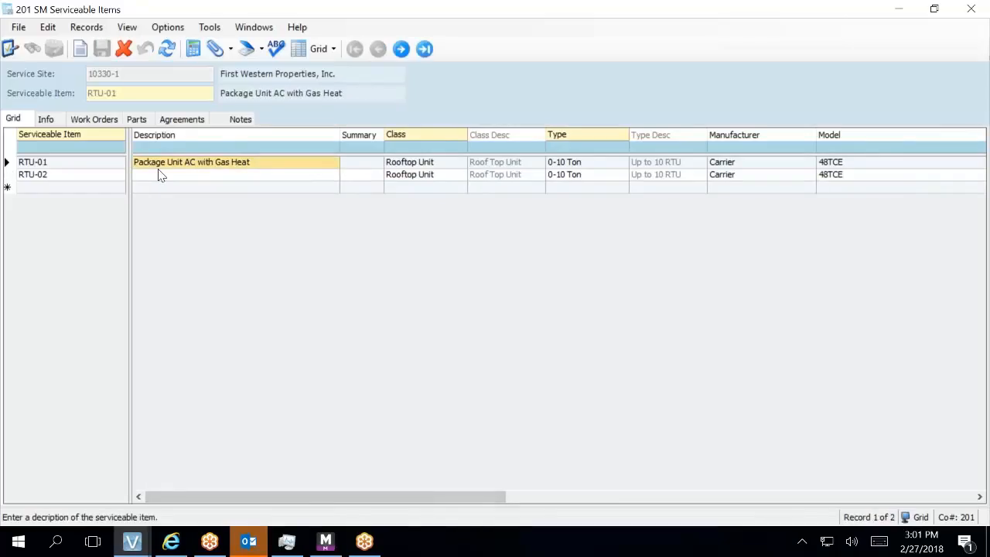
pyautogui.rightClick(161, 166)
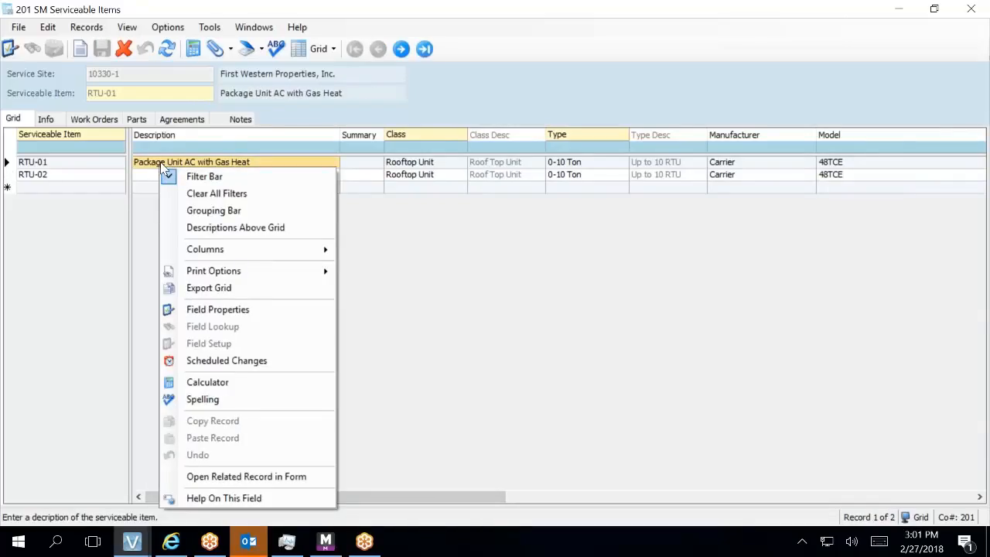
pyautogui.click(161, 163)
pyautogui.hotkey('ctrl', 'c')
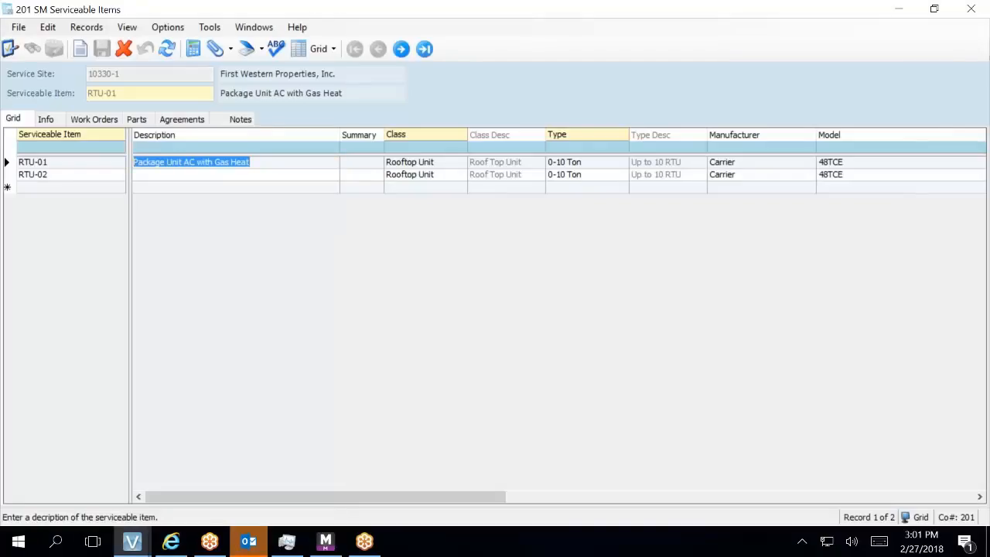
pyautogui.press('Escape')
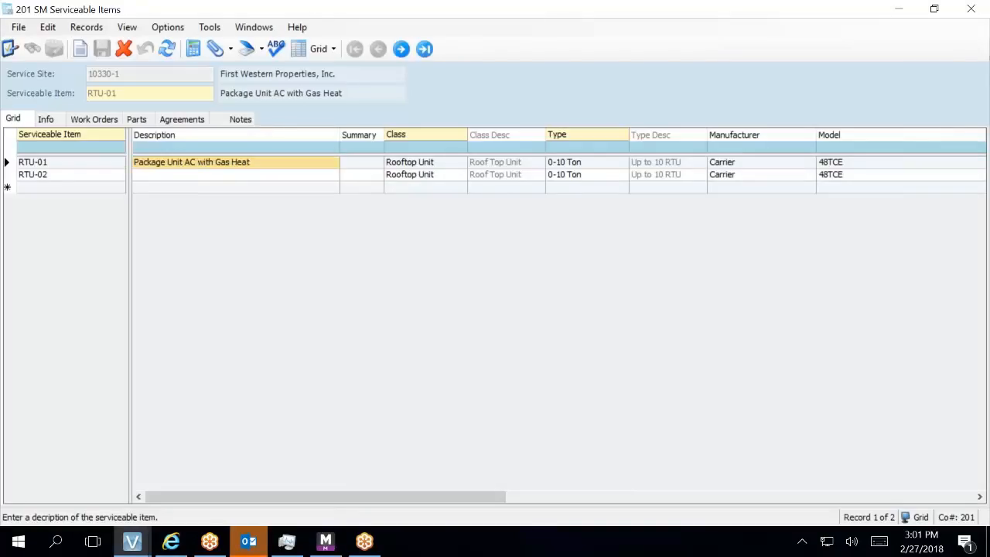
pyautogui.click(151, 180)
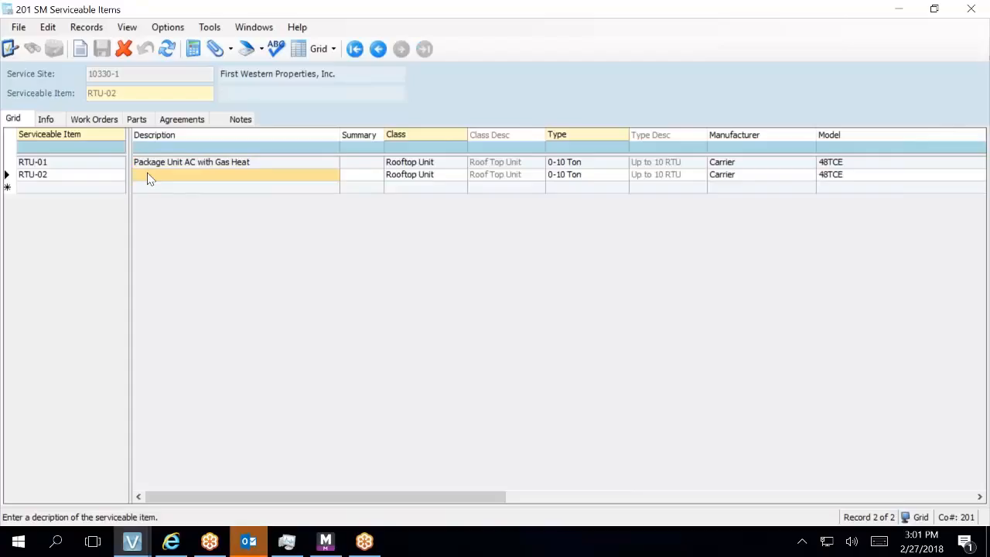
pyautogui.click(149, 178)
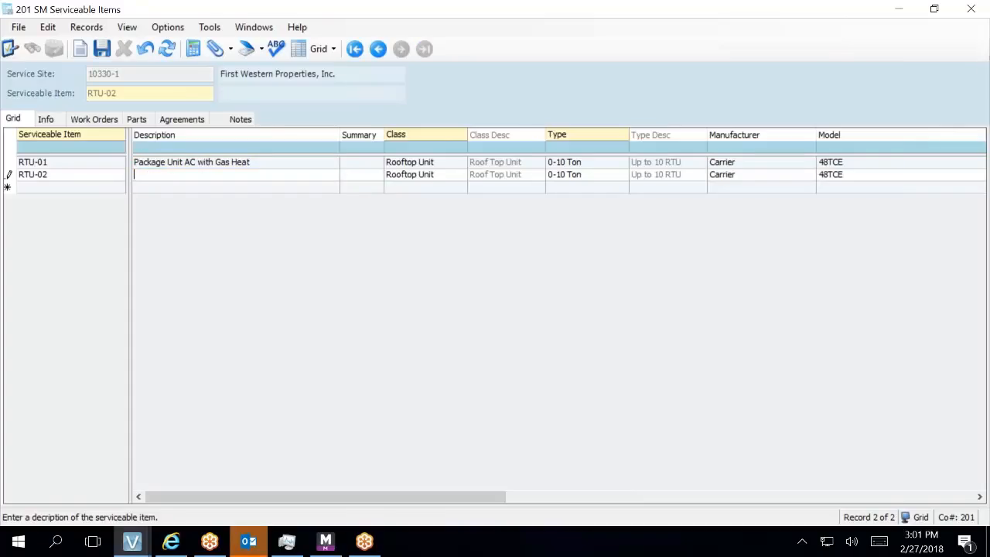
pyautogui.hotkey('ctrl', 'v')
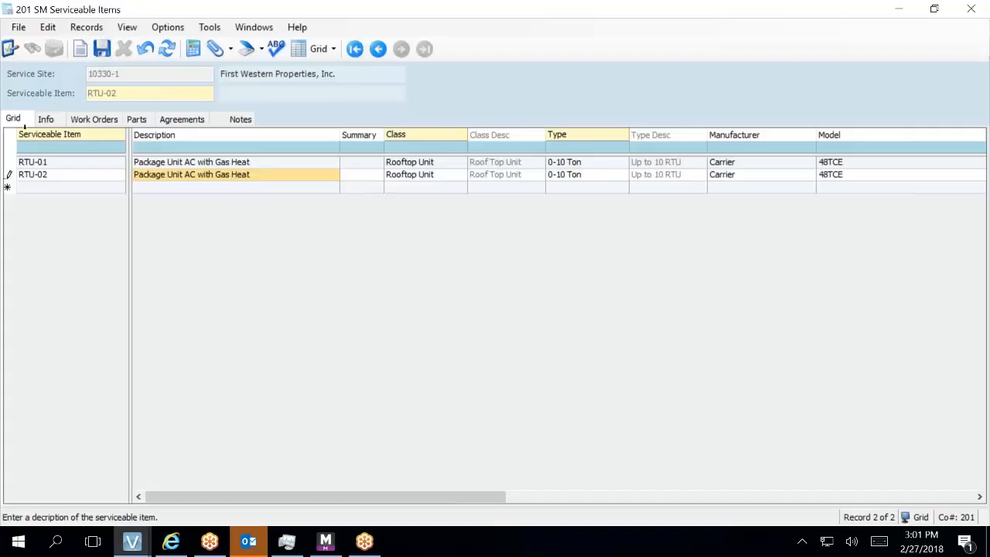
pyautogui.click(137, 121)
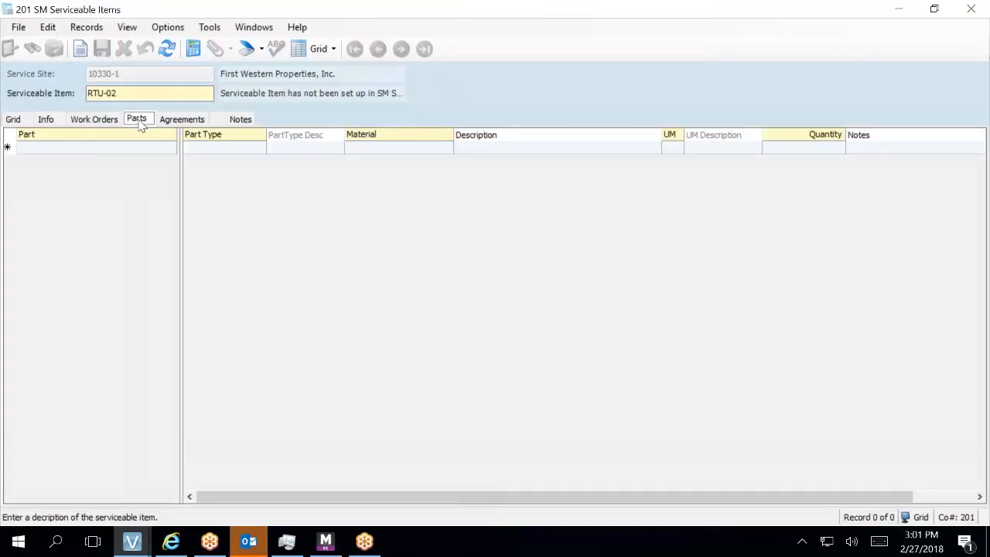
pyautogui.click(112, 152)
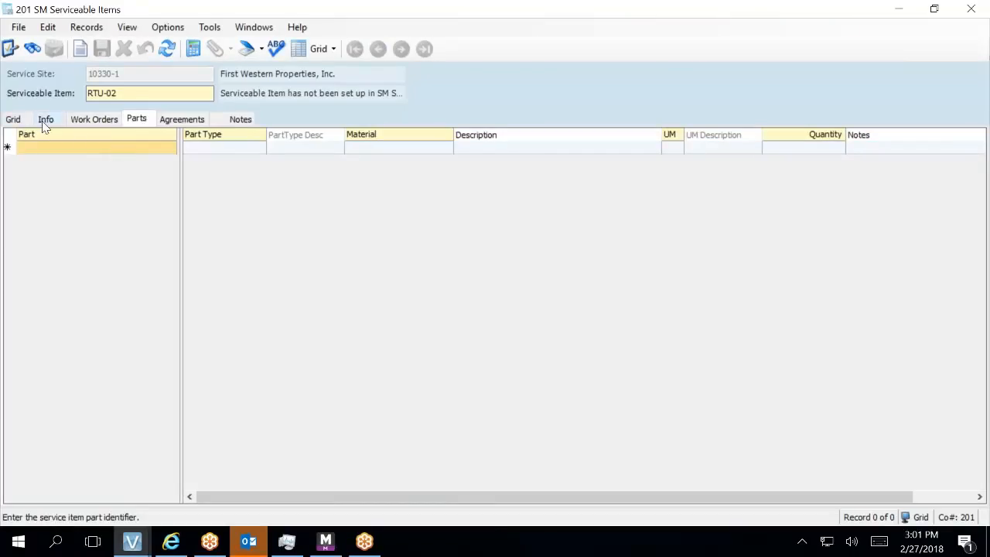
pyautogui.click(13, 120)
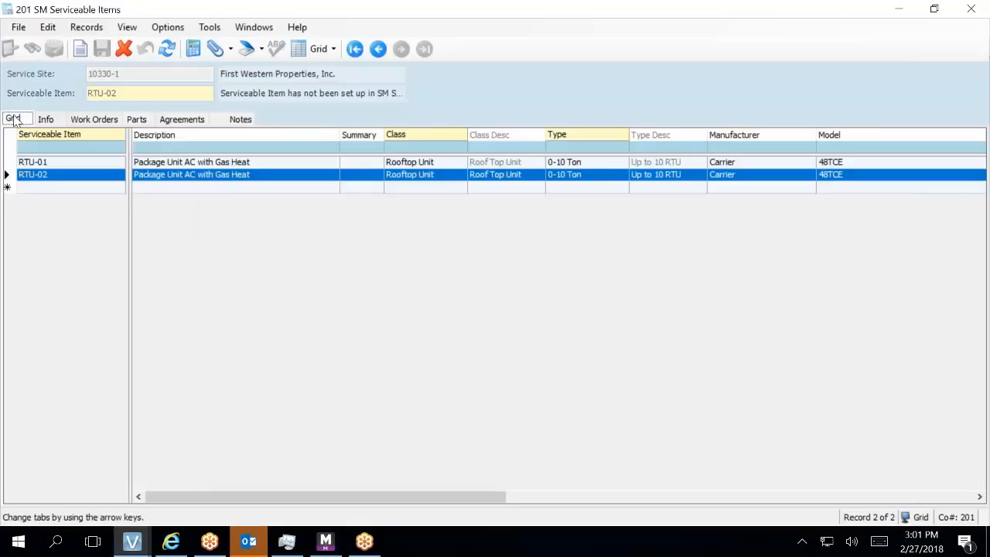
pyautogui.click(21, 171)
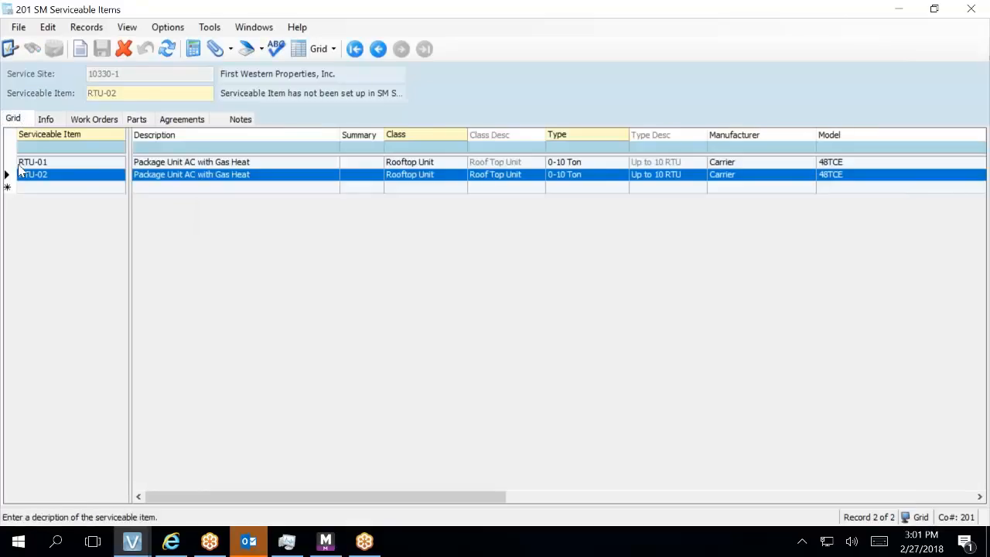
pyautogui.click(21, 162)
pyautogui.click(136, 120)
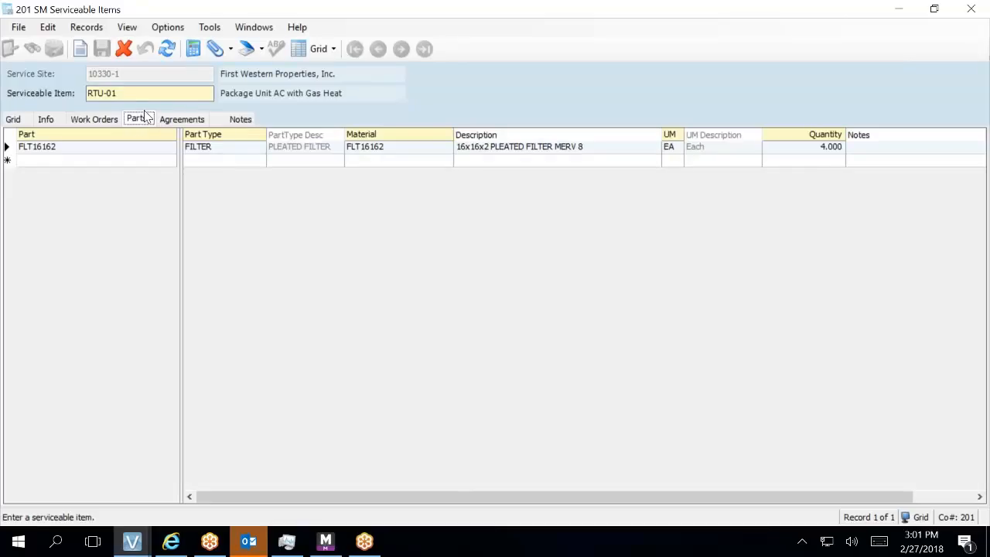
pyautogui.click(21, 121)
pyautogui.click(14, 175)
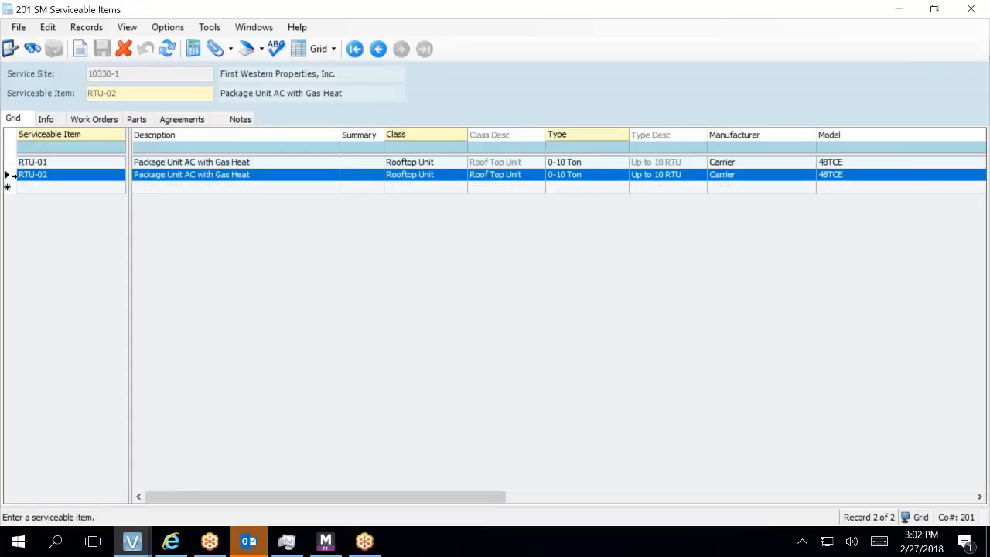
pyautogui.click(137, 119)
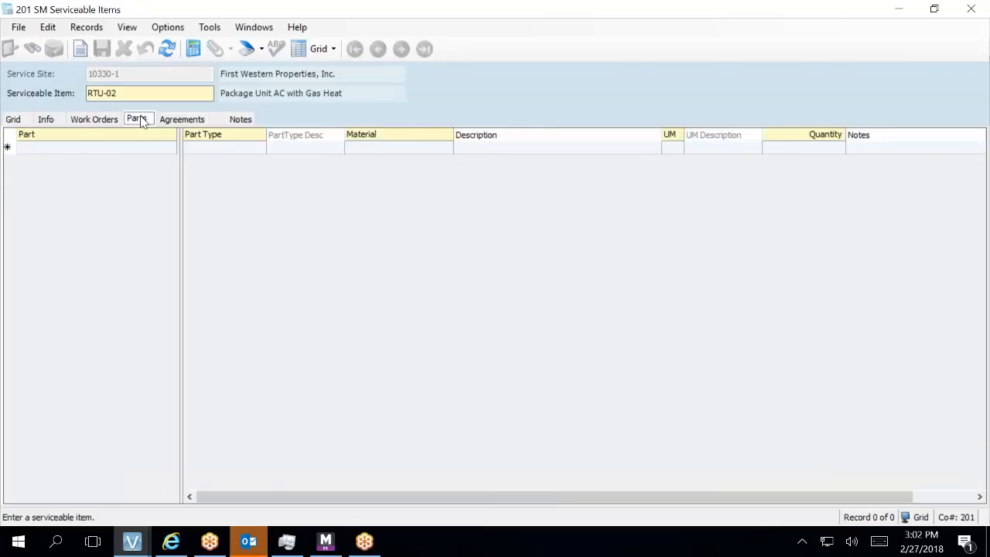
pyautogui.click(76, 148)
# - Add part FLT16162 to RTU-02 with part type FILTER
pyautogui.click(75, 147)
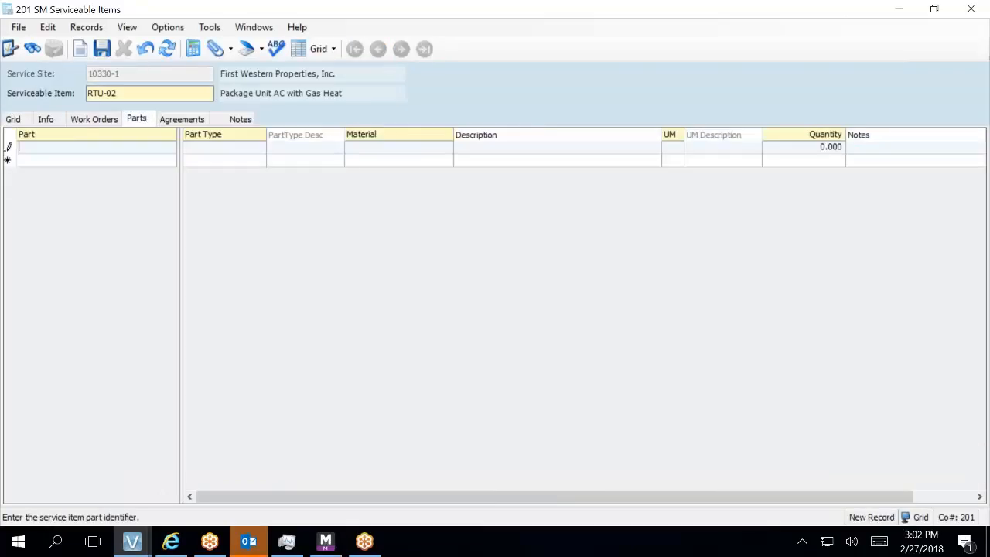
pyautogui.write('FLT16162')
pyautogui.press('Tab')
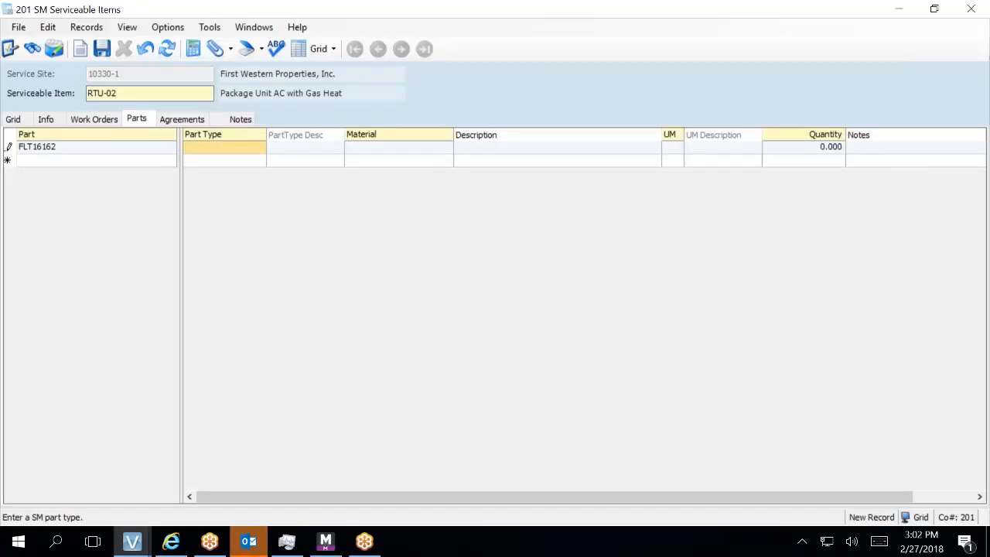
pyautogui.press('F4')
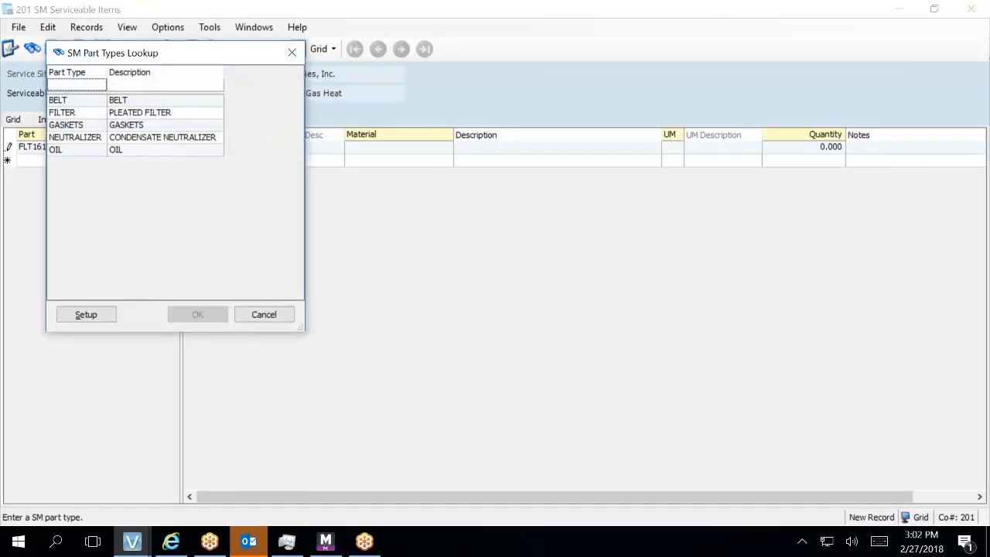
pyautogui.doubleClick(156, 112)
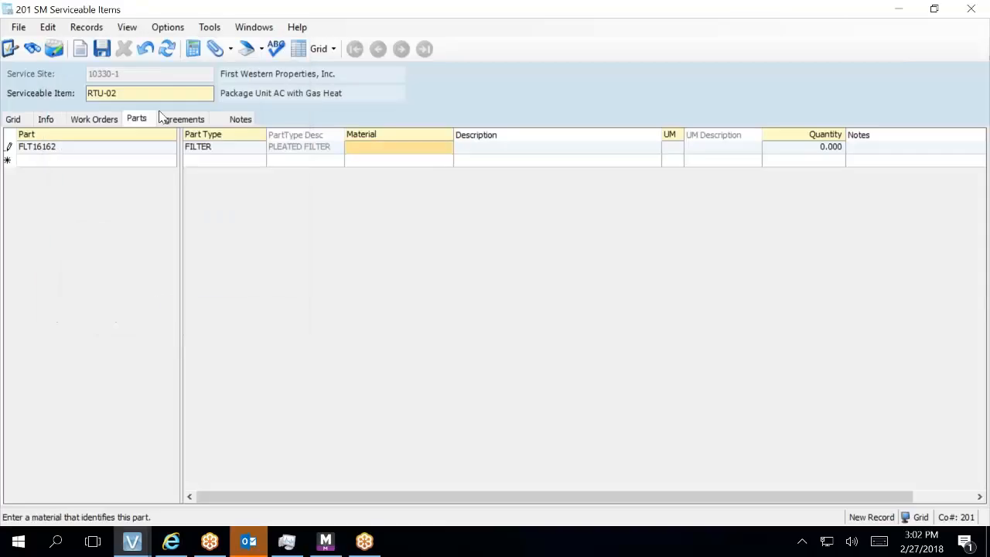
# - Give the part material FLT16162 and quantity 4, save it, and return to the items list
pyautogui.click(354, 148)
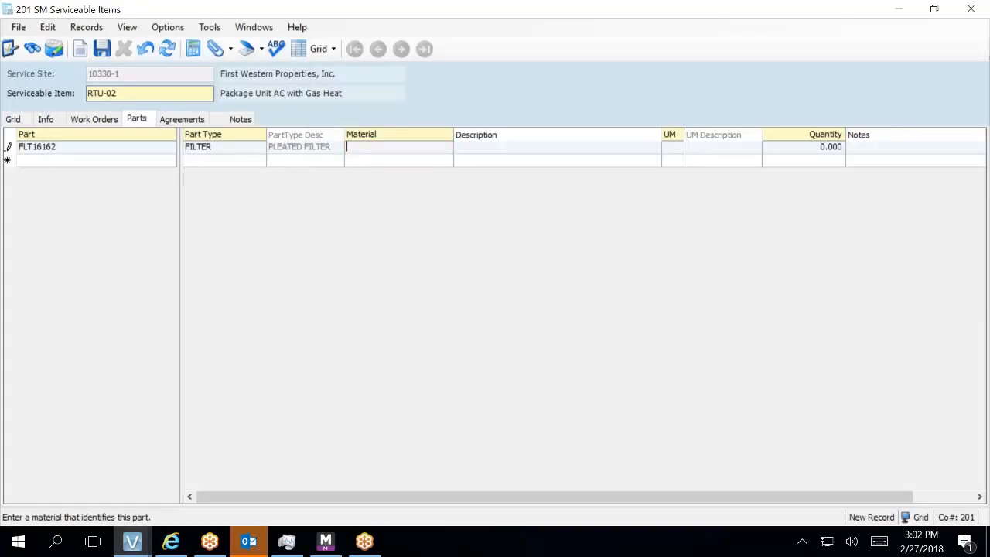
pyautogui.press('F4')
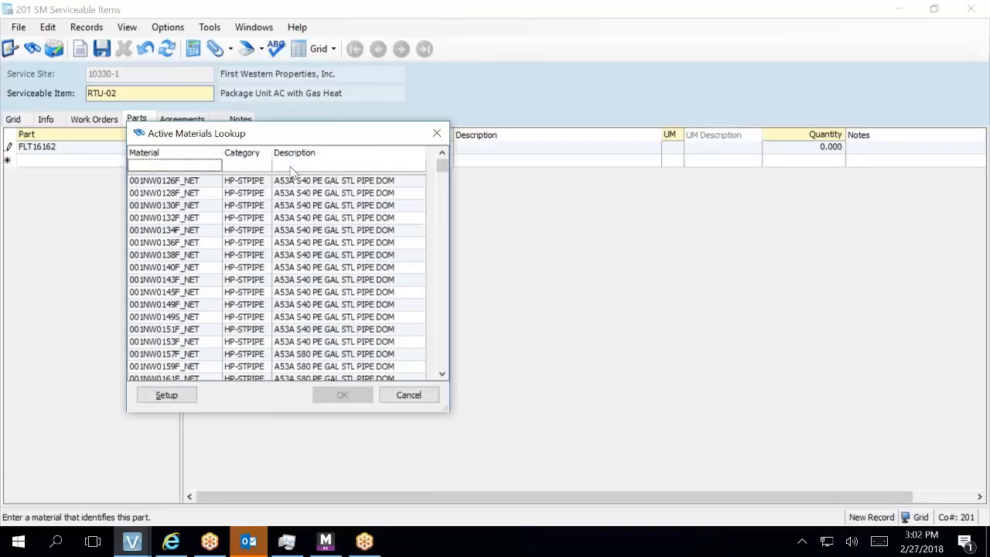
pyautogui.write('FL')
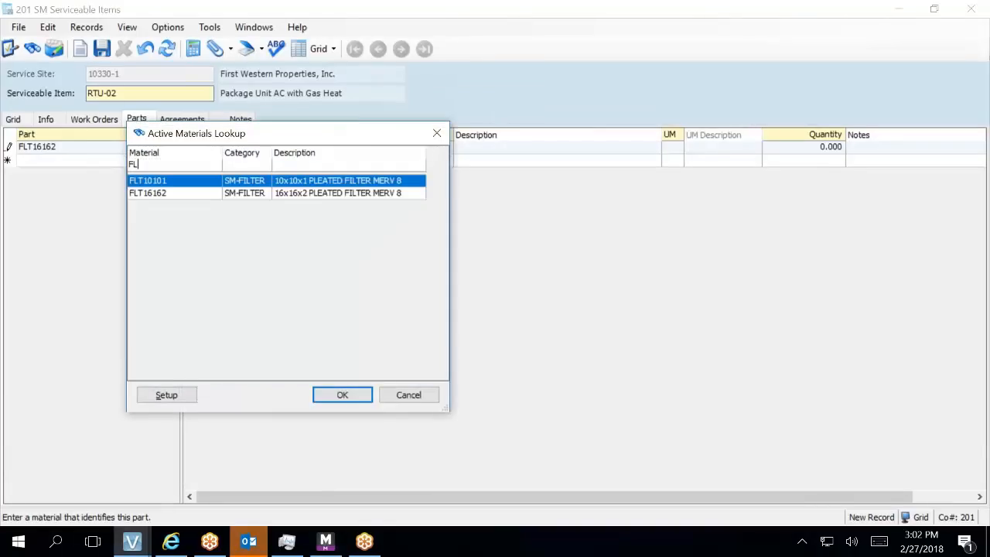
pyautogui.click(301, 194)
pyautogui.doubleClick(301, 194)
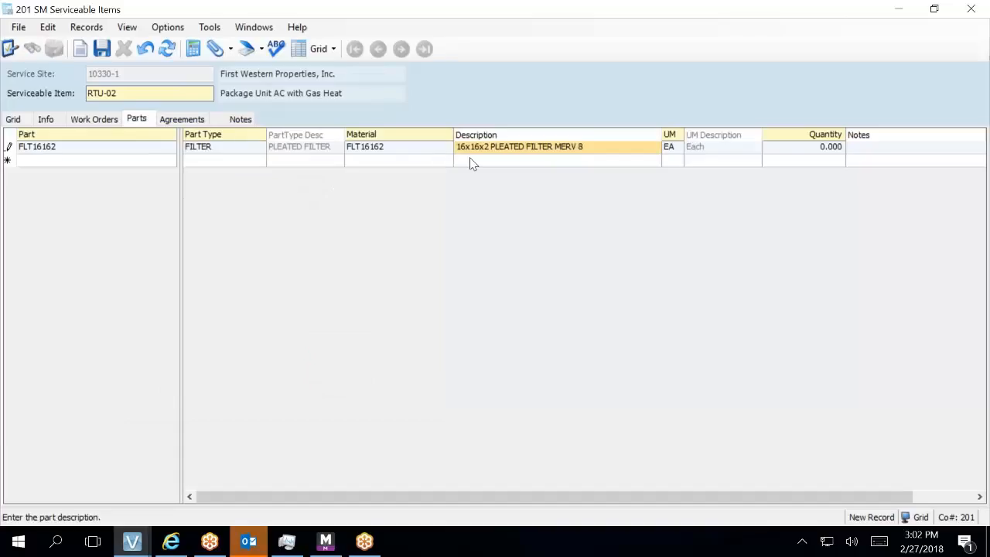
pyautogui.press('Tab')
pyautogui.press('Tab')
pyautogui.write('4')
pyautogui.press('Tab')
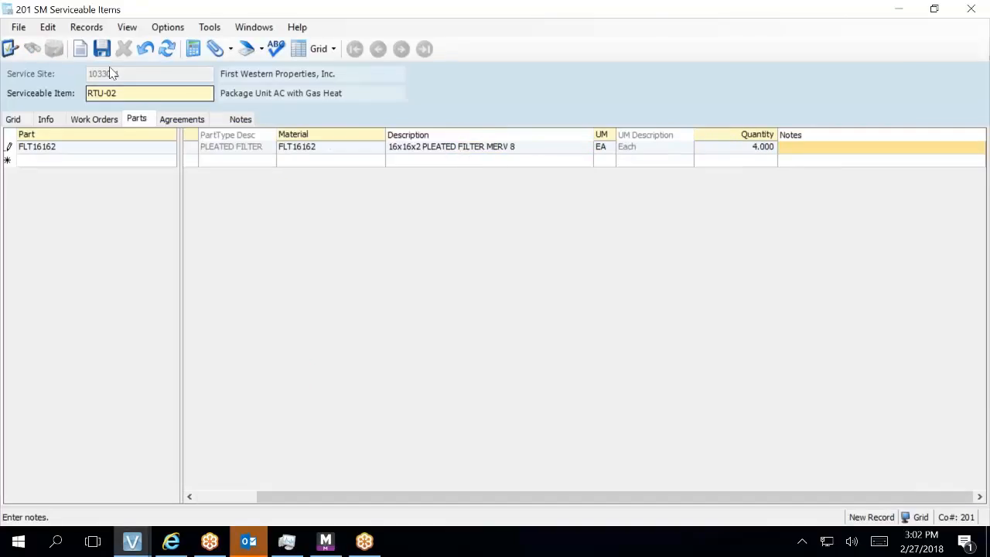
pyautogui.click(102, 49)
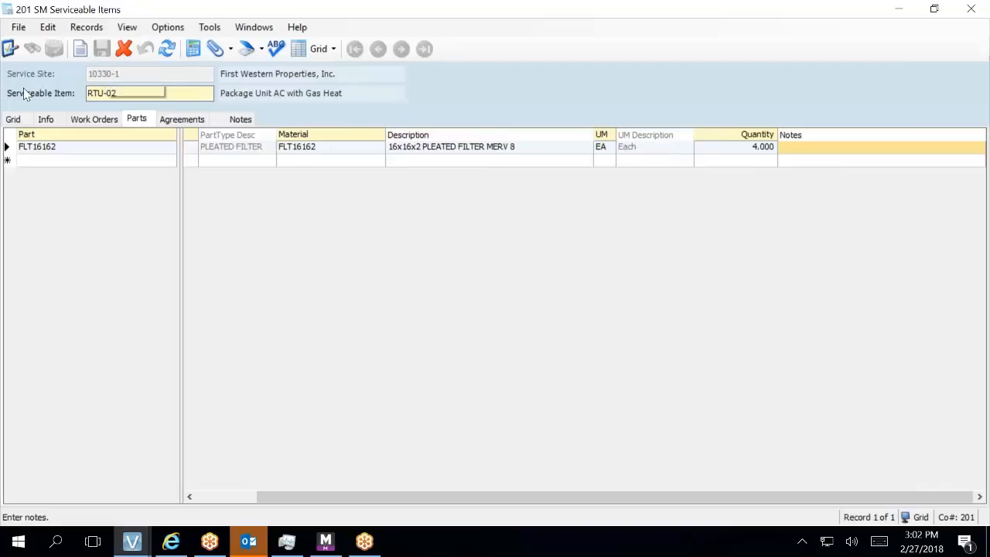
pyautogui.click(12, 120)
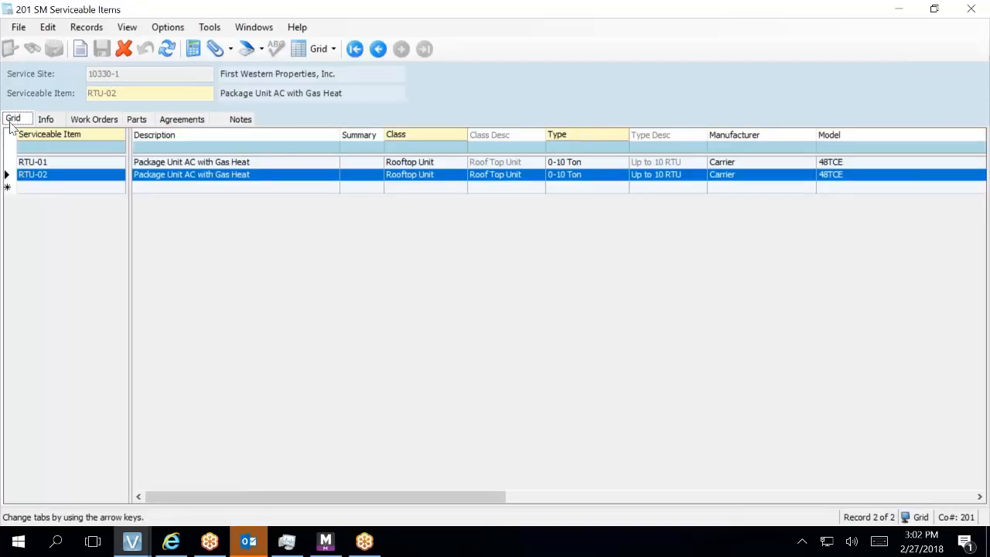
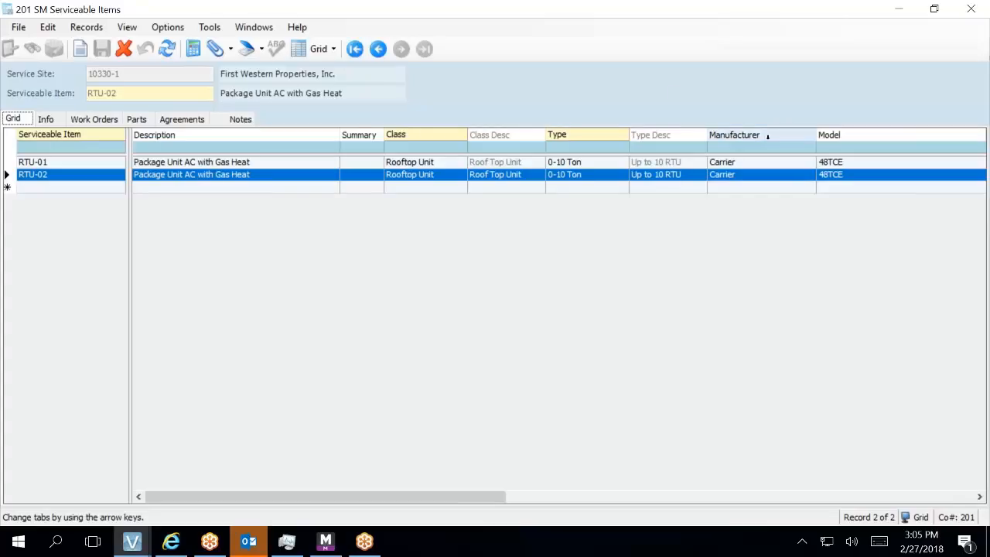
# - Extend RTU-01's model number to 48TCEA07A5A0A0A0
pyautogui.click(856, 163)
pyautogui.click(857, 163)
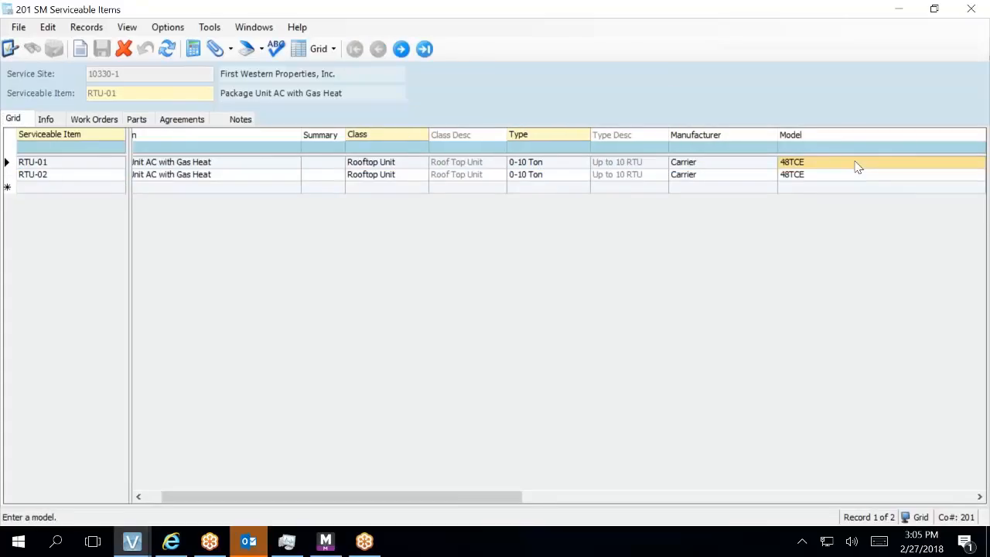
pyautogui.click(856, 164)
pyautogui.click(855, 164)
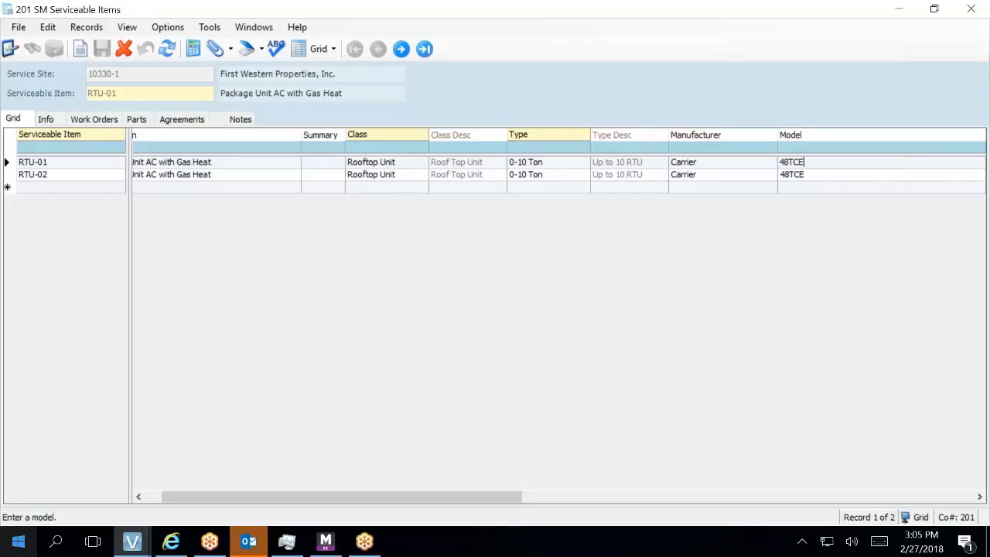
pyautogui.press('Tab')
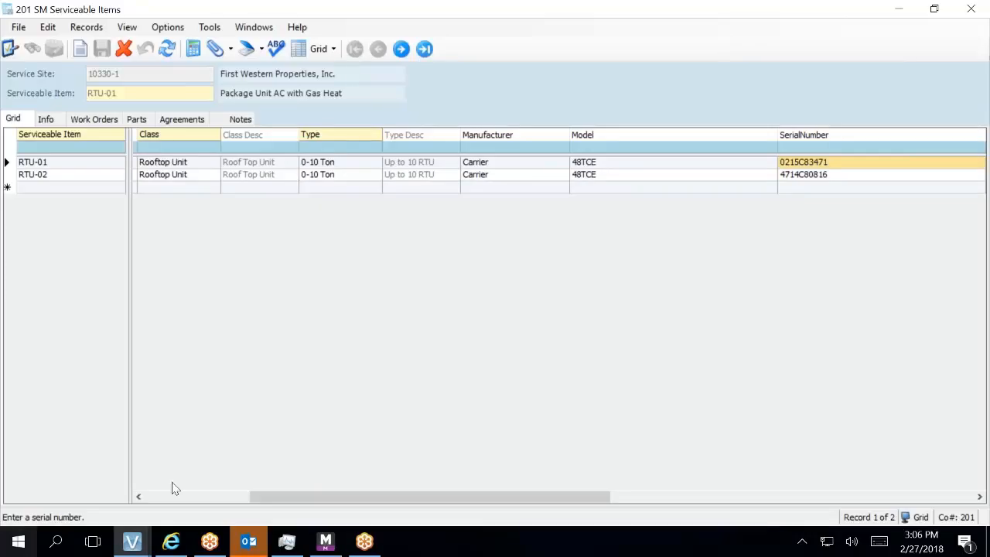
pyautogui.click(636, 169)
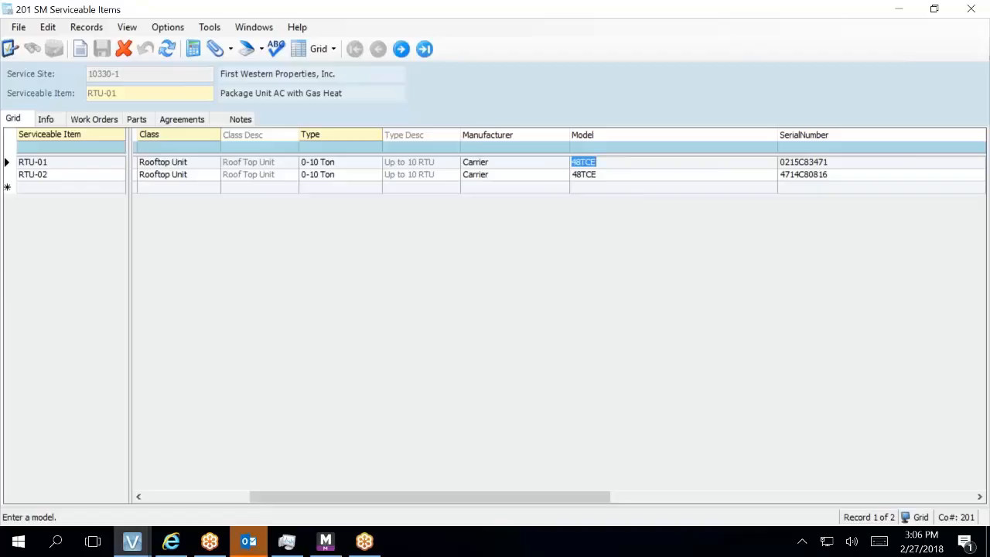
pyautogui.click(631, 163)
pyautogui.write('A0')
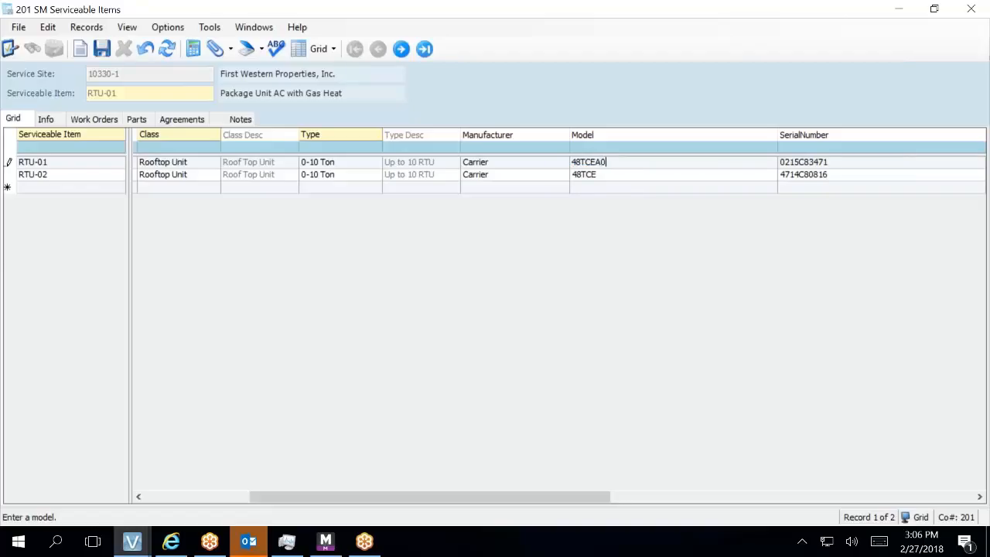
pyautogui.write('7A5A0A0A0')
pyautogui.press('Tab')
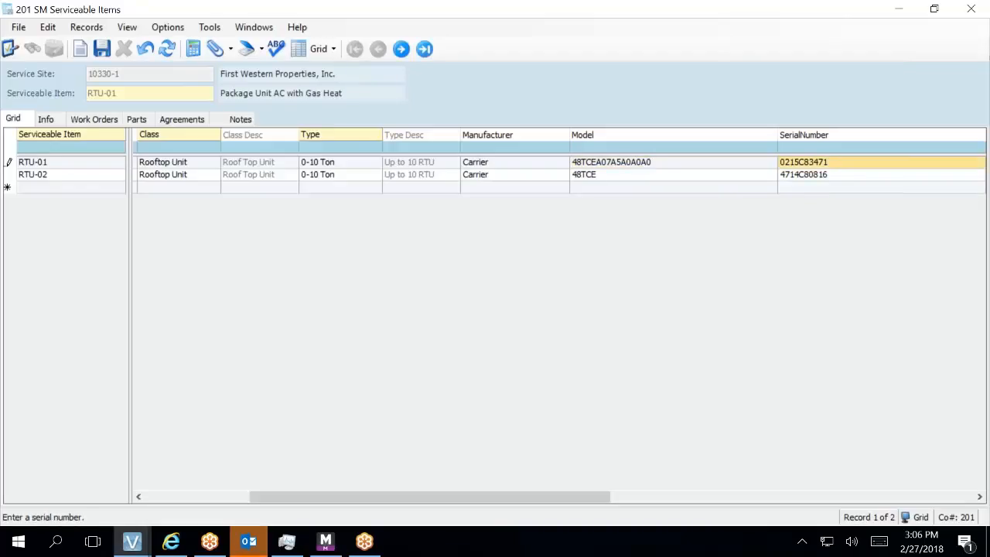
# - Change RTU-02's model number to 48TCEA07A25A0A0A0 and commit the row
pyautogui.click(627, 177)
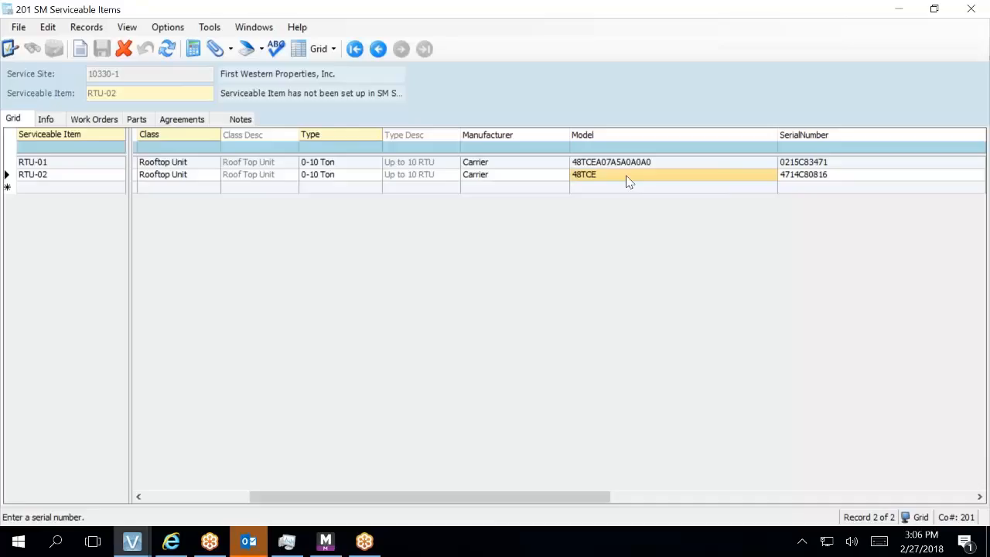
pyautogui.write('48')
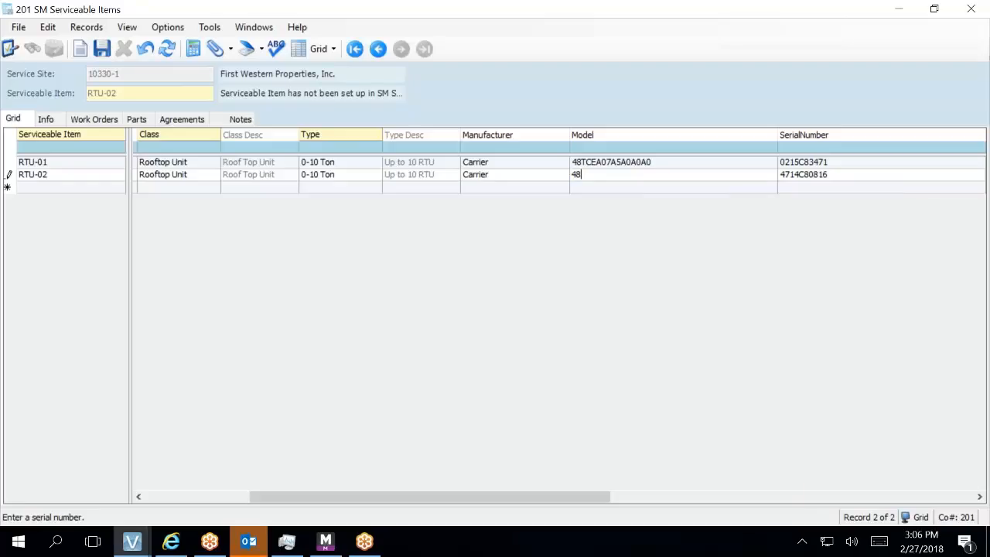
pyautogui.write('TCEA07A25A0A0A0A')
pyautogui.press('BackSpace')
pyautogui.click(86, 192)
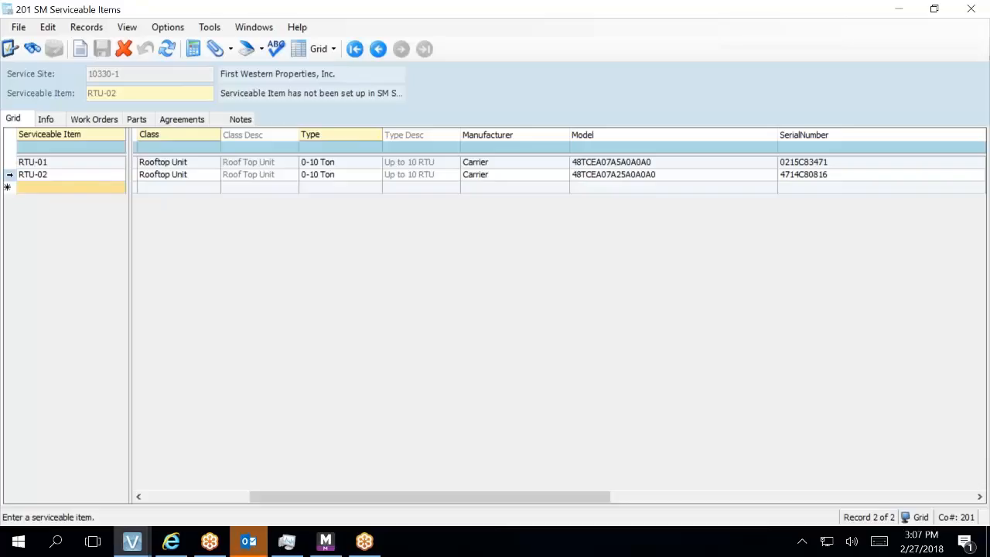
pyautogui.click(9, 175)
pyautogui.rightClick(8, 175)
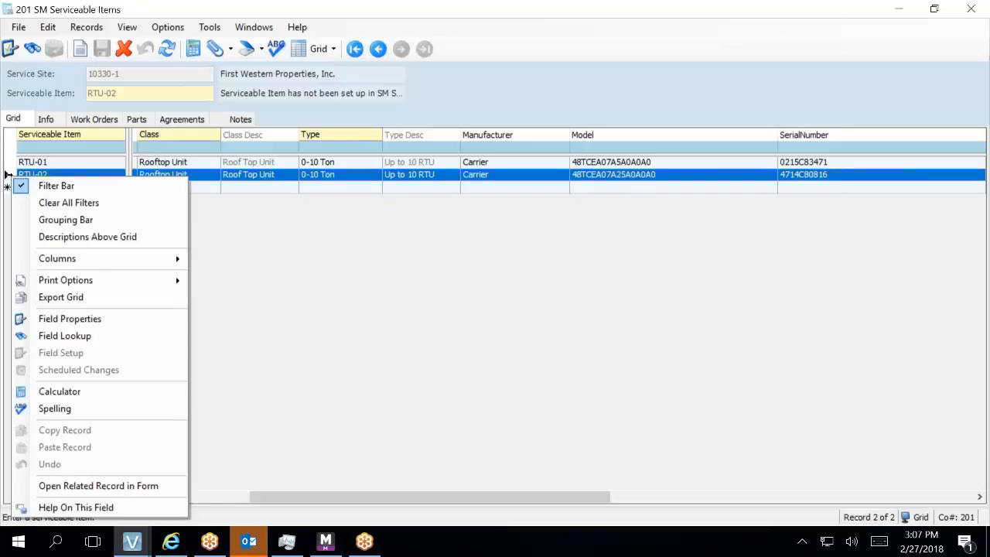
# - Start a new serviceable item row named RTU-03
pyautogui.press('Escape')
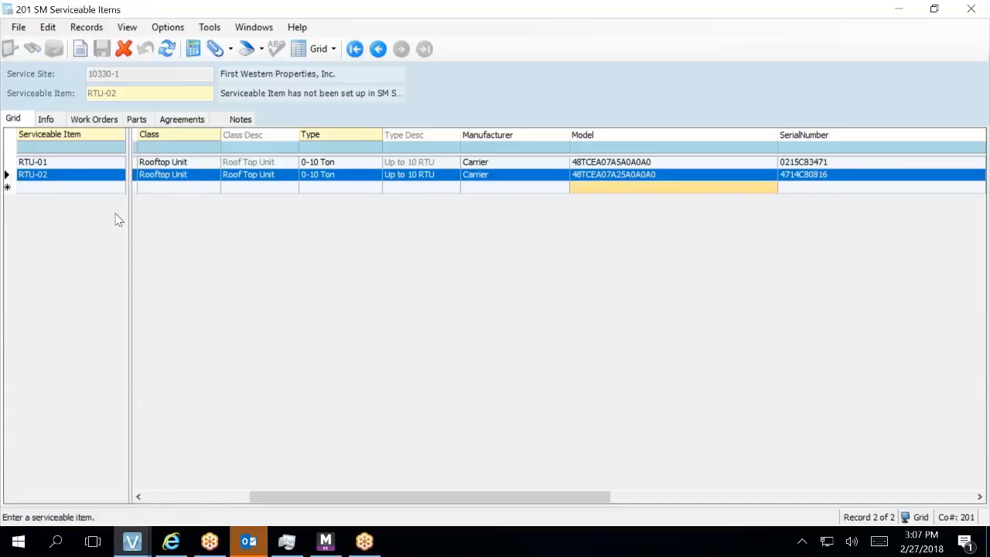
pyautogui.click(104, 191)
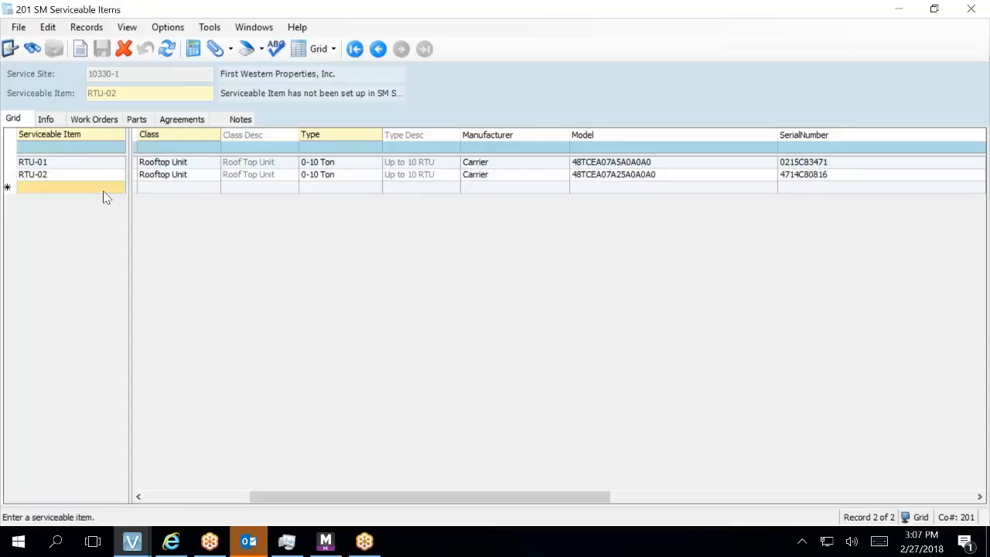
pyautogui.click(104, 191)
pyautogui.write('R')
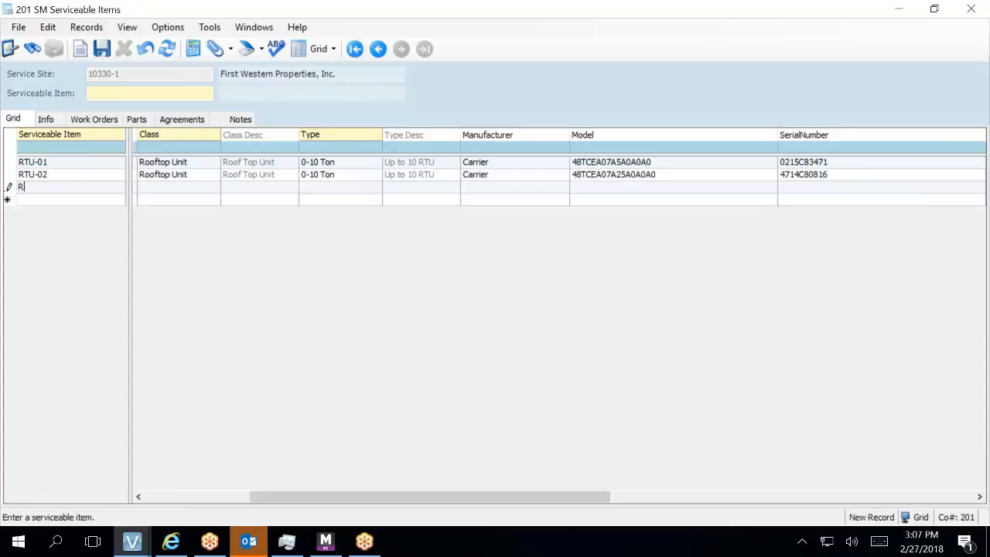
pyautogui.write('TU-03')
pyautogui.press('Tab')
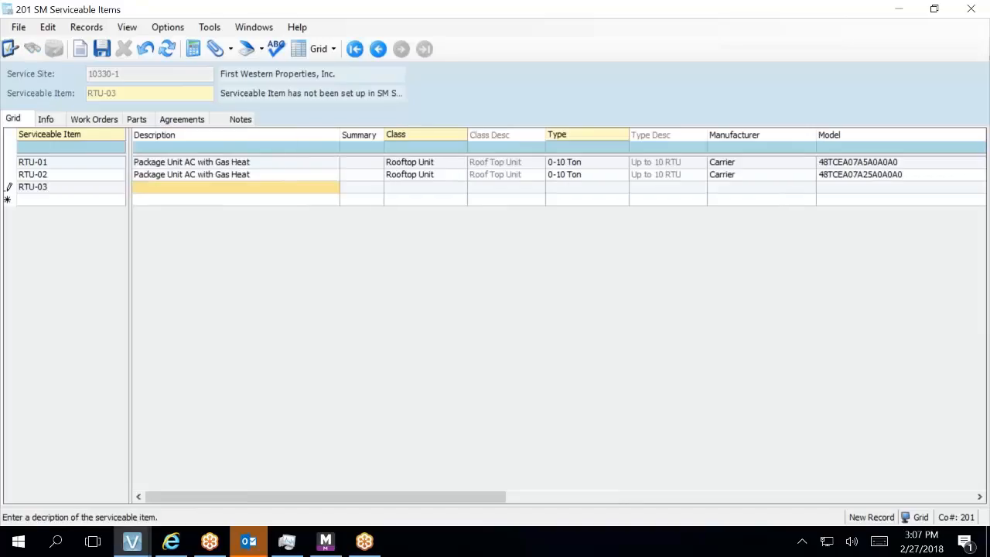
pyautogui.click(208, 180)
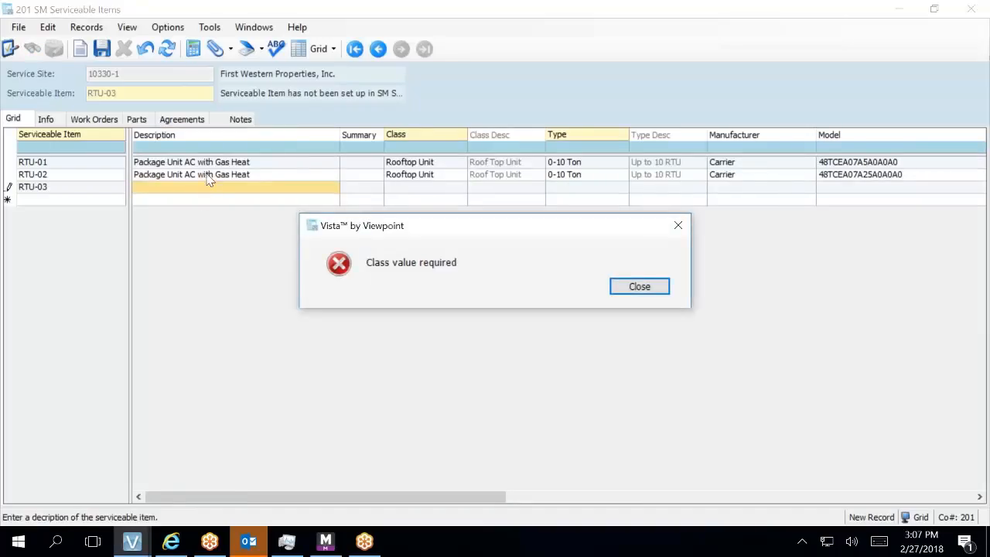
pyautogui.click(628, 288)
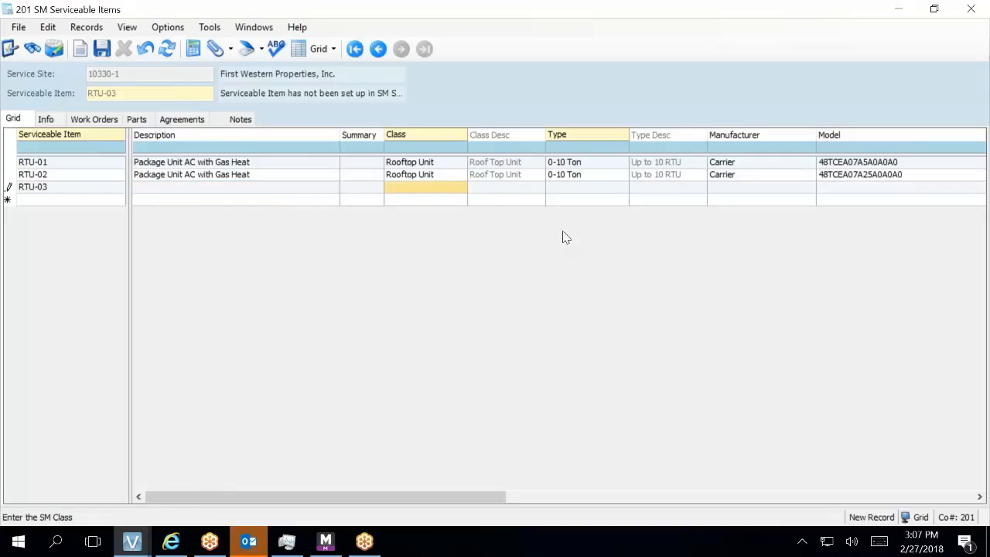
# - Set RTU-03's class to Rooftop Unit, type to 0-10 Ton, and manufacturer to Carrier
pyautogui.press('F4')
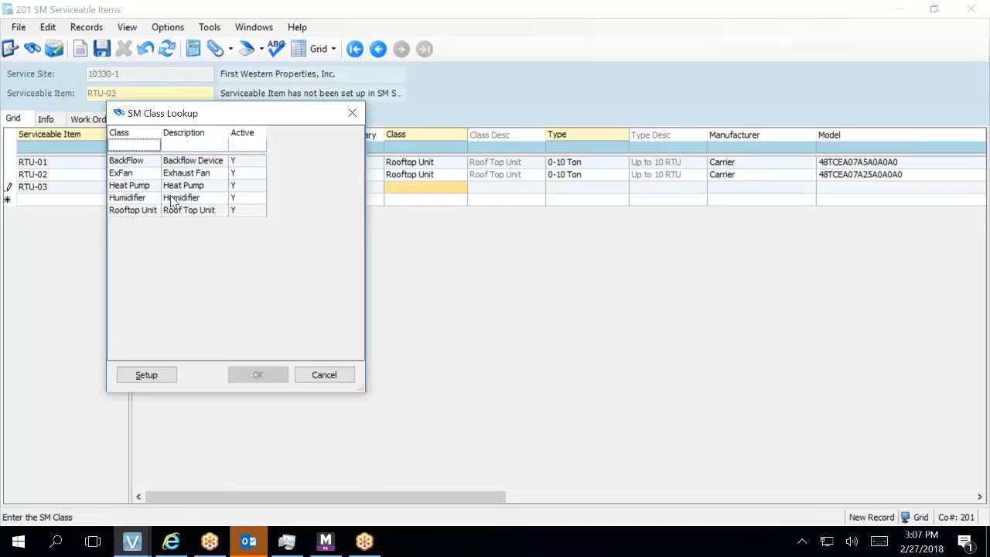
pyautogui.doubleClick(184, 210)
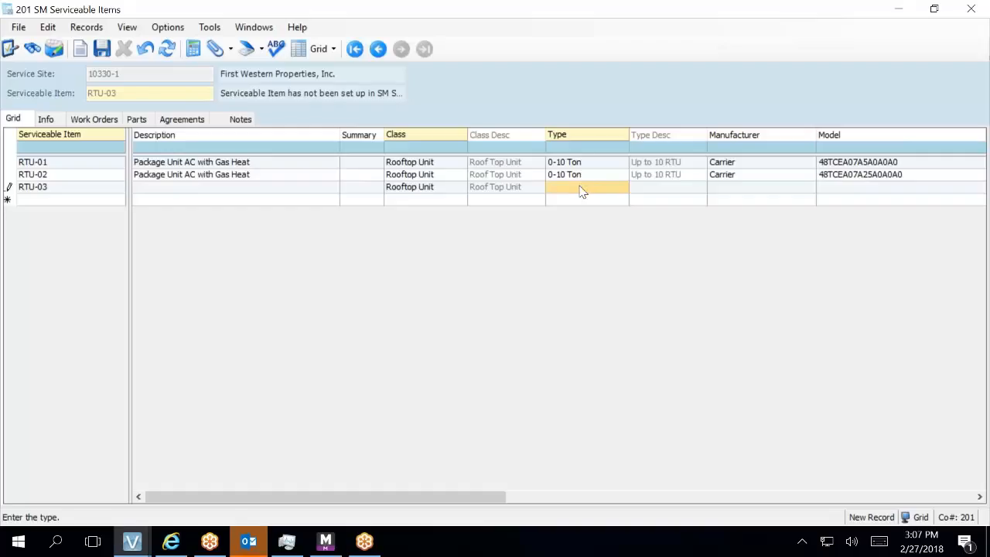
pyautogui.press('F4')
pyautogui.doubleClick(188, 122)
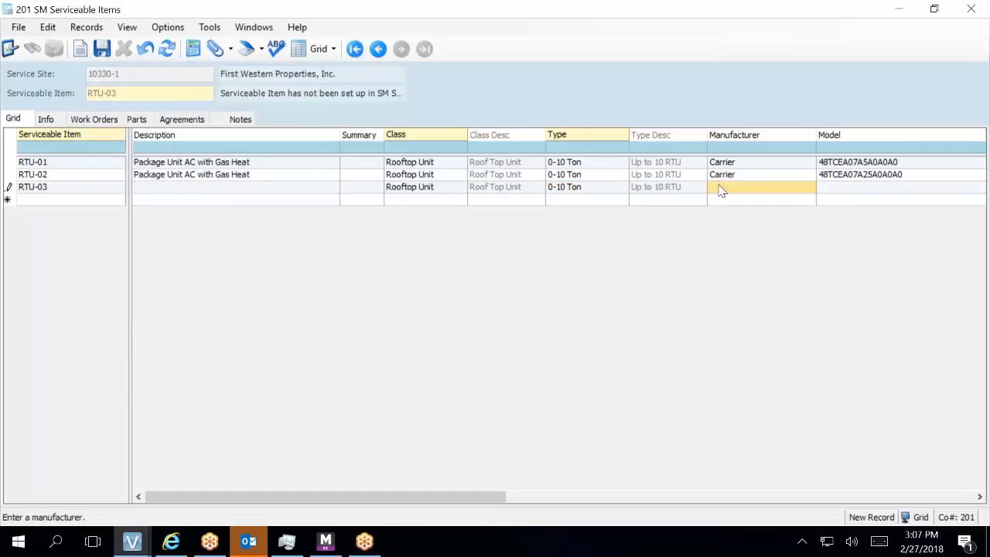
pyautogui.write('Carrier')
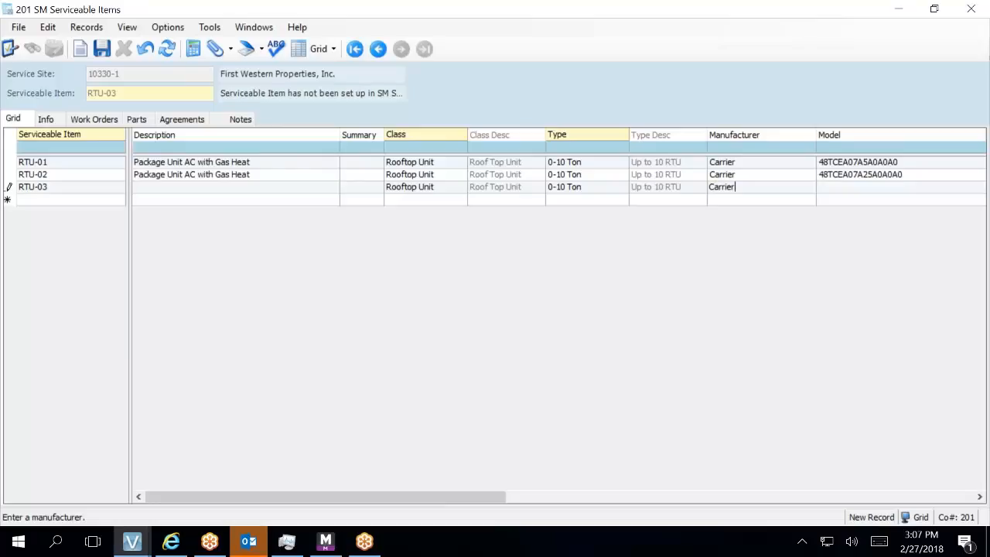
pyautogui.press('Tab')
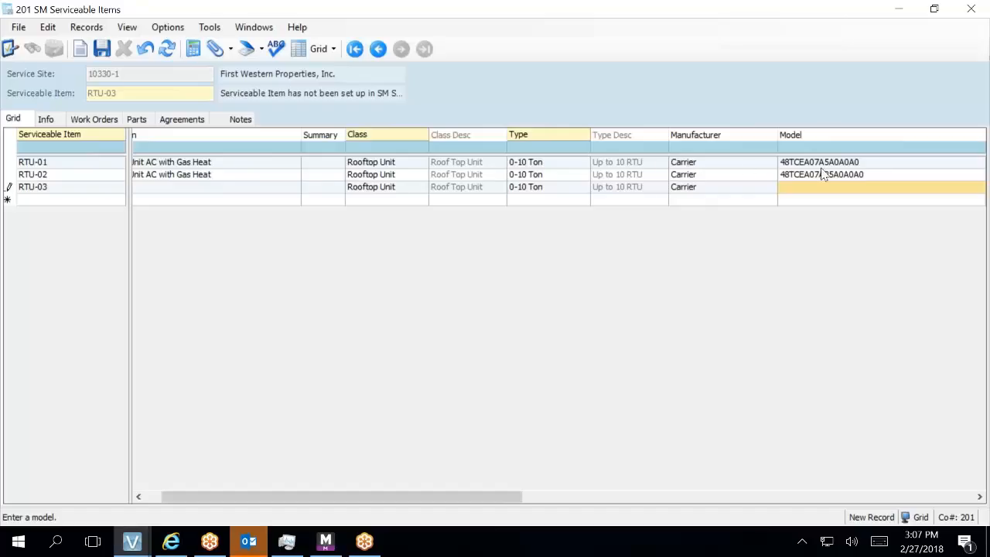
# - Delete the trailing 0 from RTU-02's model number
pyautogui.click(799, 188)
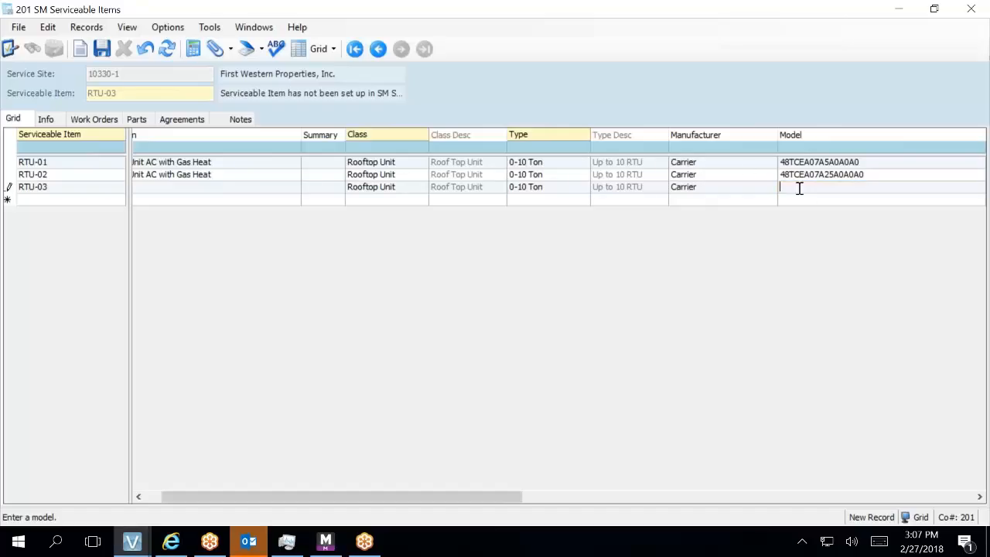
pyautogui.click(870, 160)
pyautogui.click(873, 172)
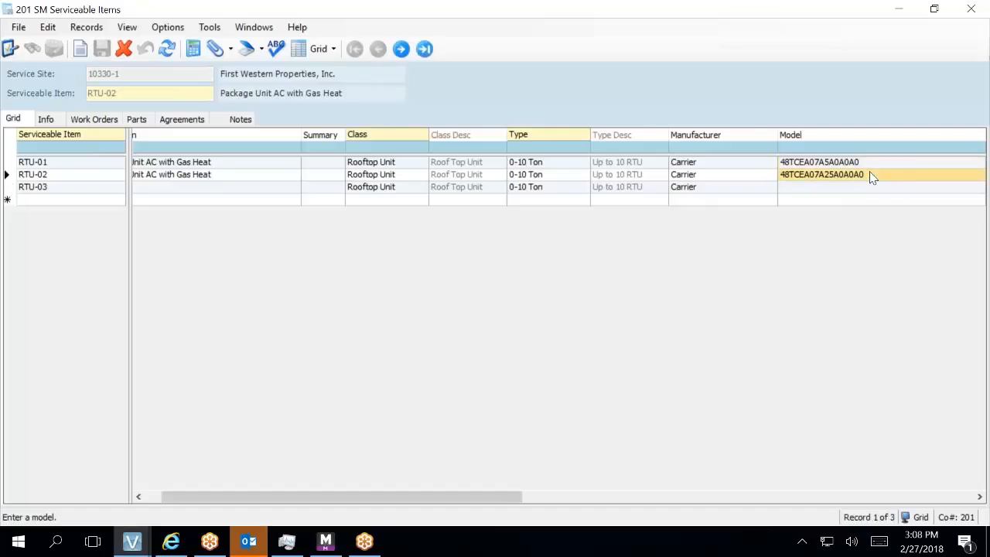
pyautogui.click(869, 174)
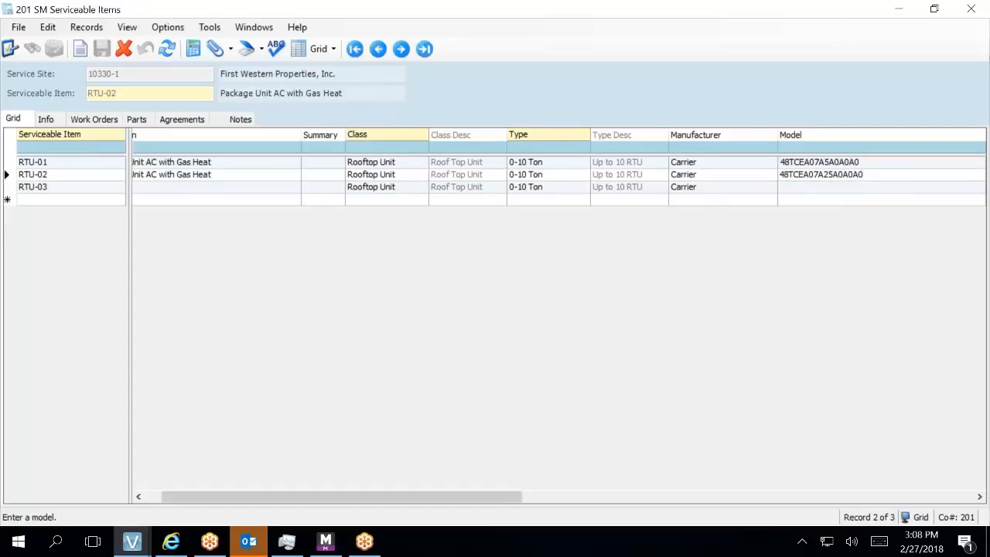
pyautogui.press('BackSpace')
# - Enter RTU-03's model 48ESA6009050 and serial number 2414C37043
pyautogui.click(860, 190)
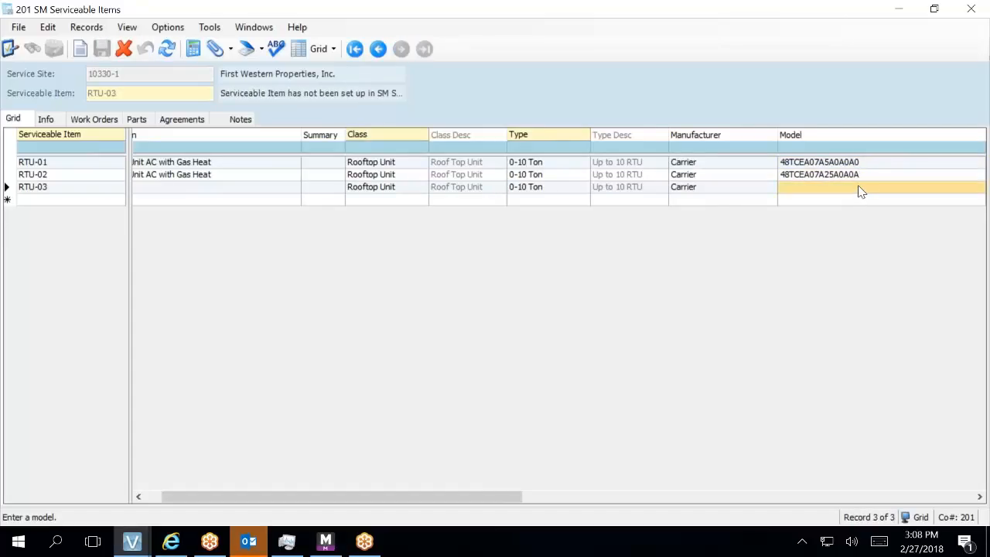
pyautogui.write('7')
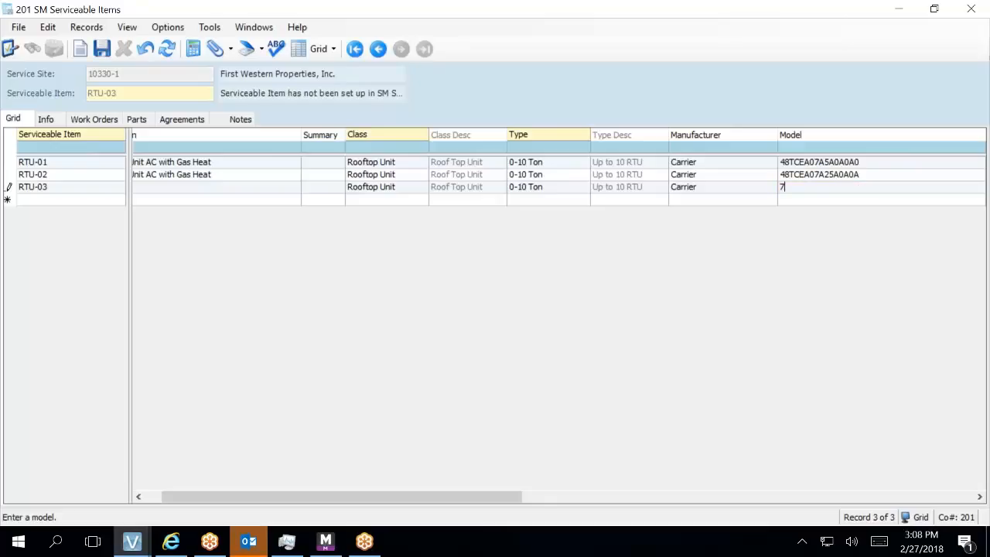
pyautogui.press('BackSpace')
pyautogui.write('48T')
pyautogui.press('BackSpace')
pyautogui.write('ESA6009050')
pyautogui.press('Tab')
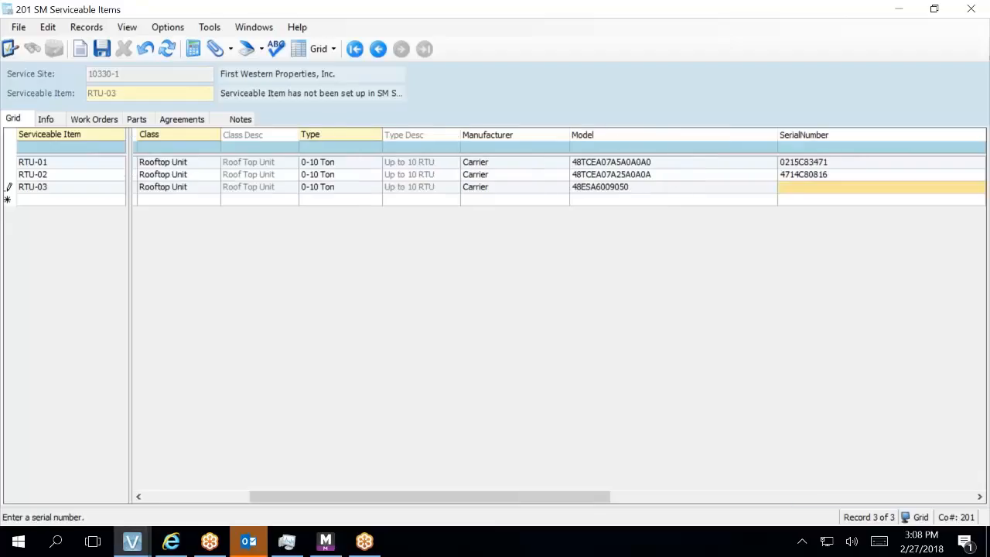
pyautogui.write('241')
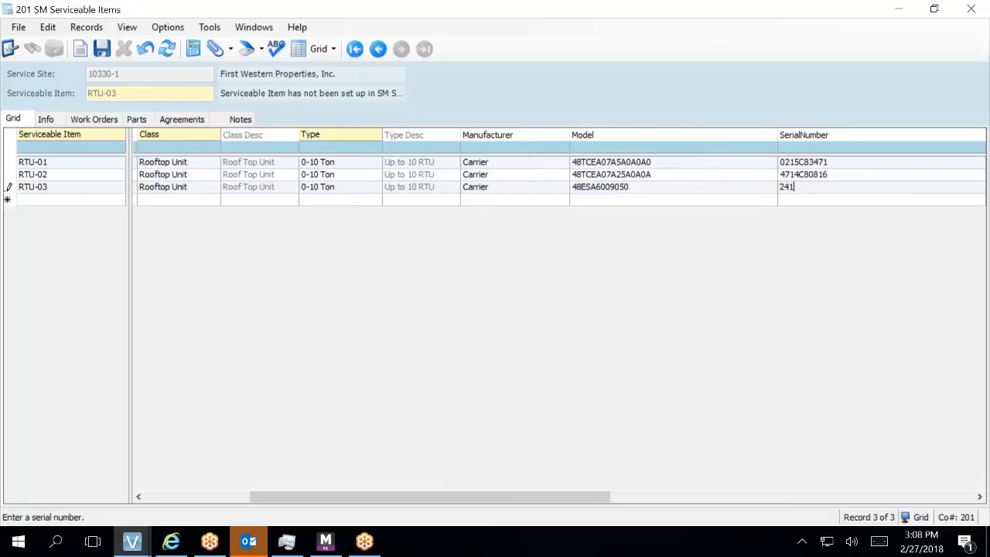
pyautogui.write('4C37043')
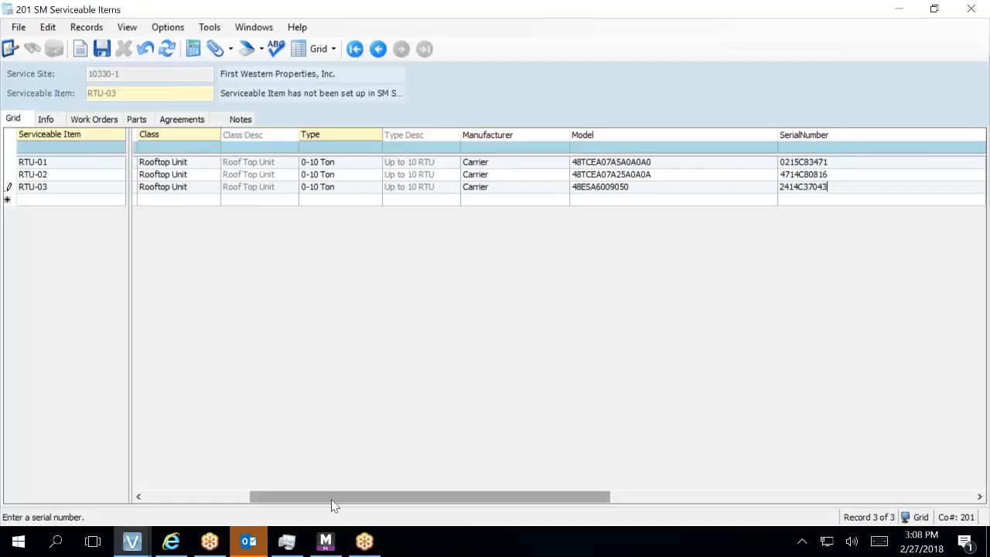
pyautogui.moveTo(332, 501); pyautogui.dragTo(239, 506)
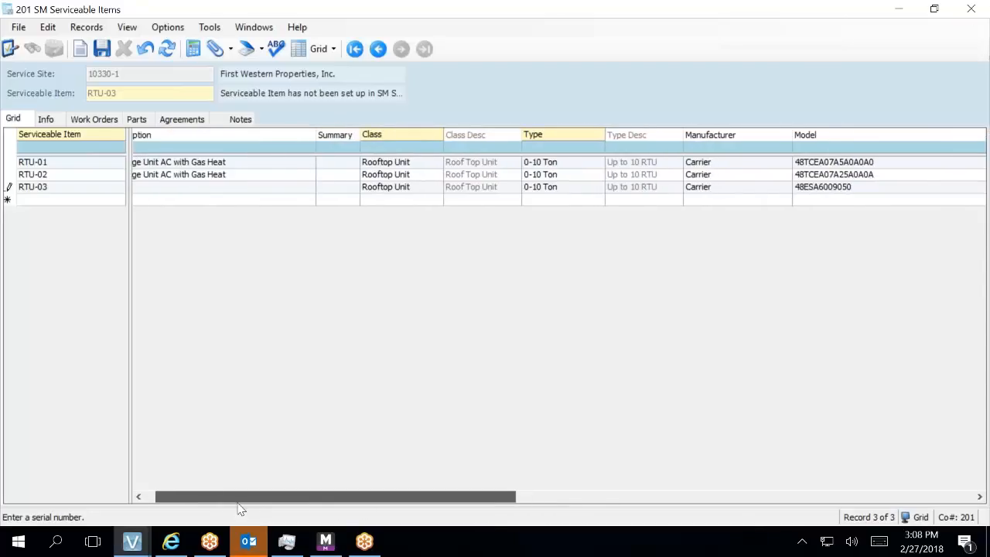
# - Copy RTU-02's description text, then remove the filter row from the item grid
pyautogui.click(154, 176)
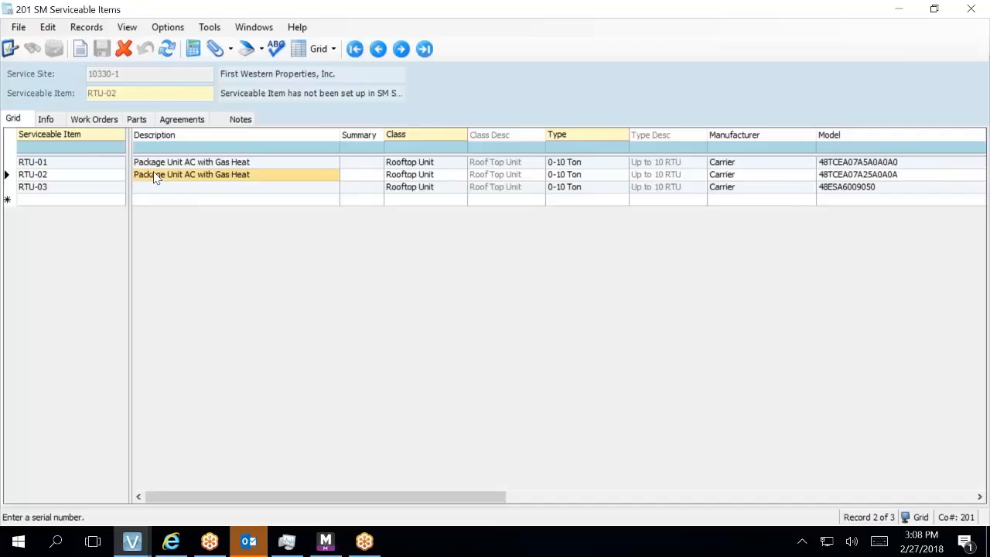
pyautogui.click(155, 177)
pyautogui.rightClick(155, 175)
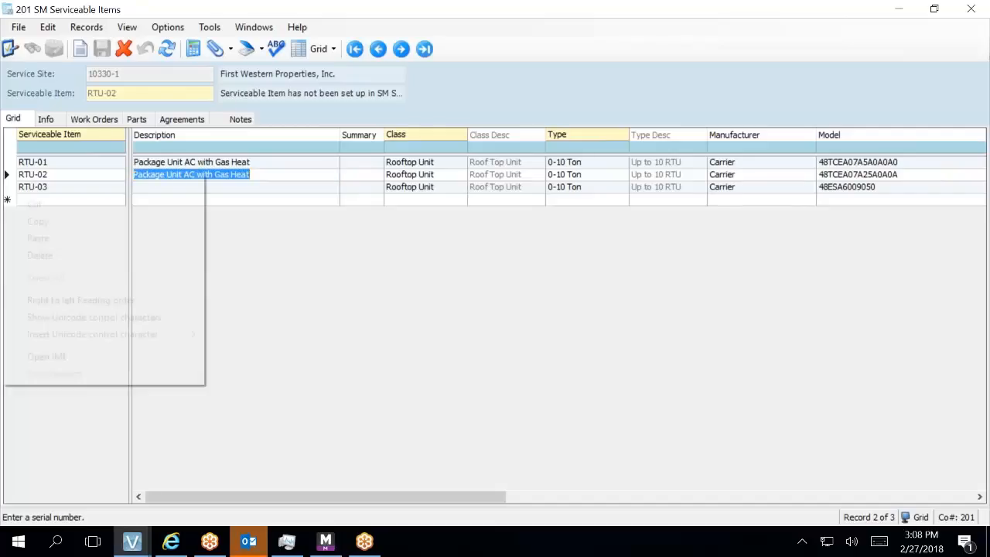
pyautogui.click(145, 221)
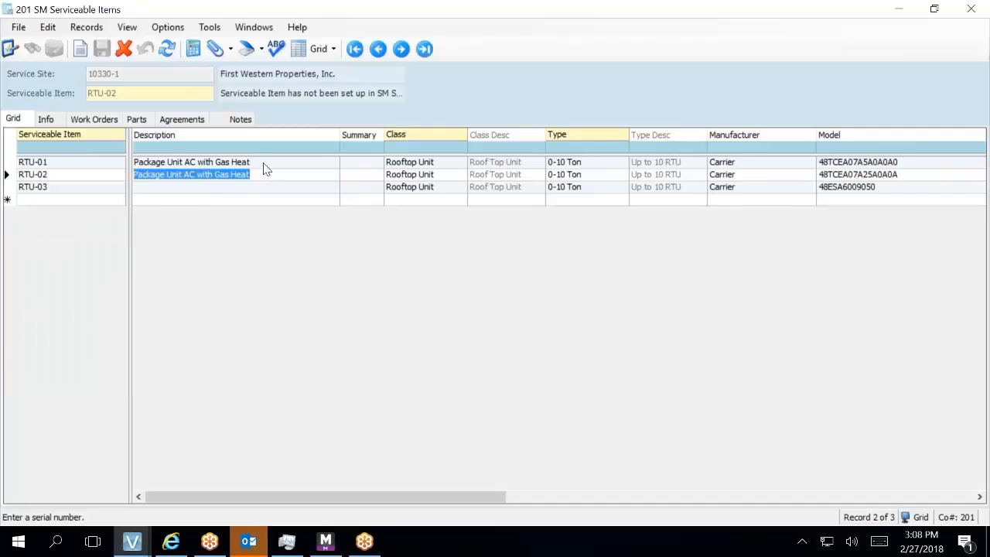
pyautogui.click(255, 190)
pyautogui.rightClick(258, 195)
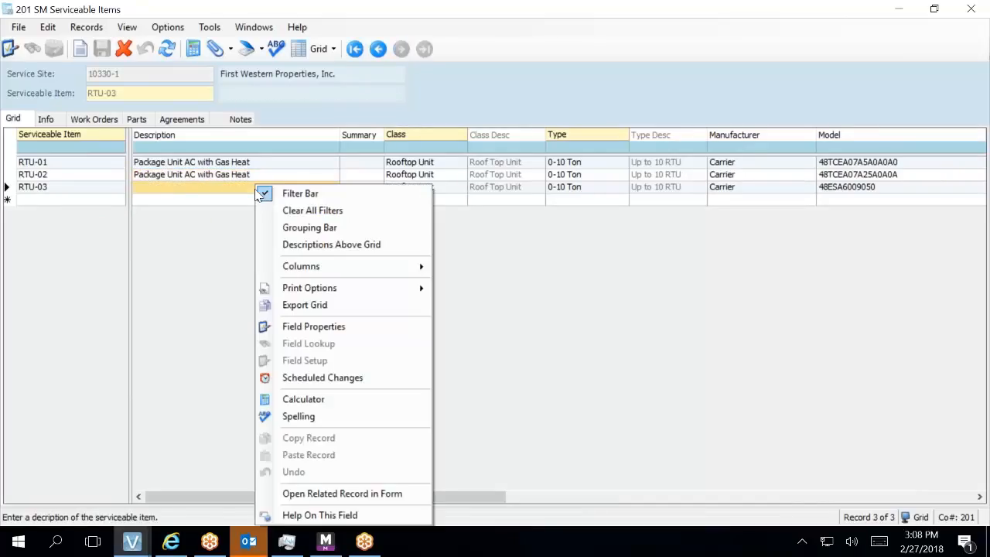
pyautogui.click(259, 194)
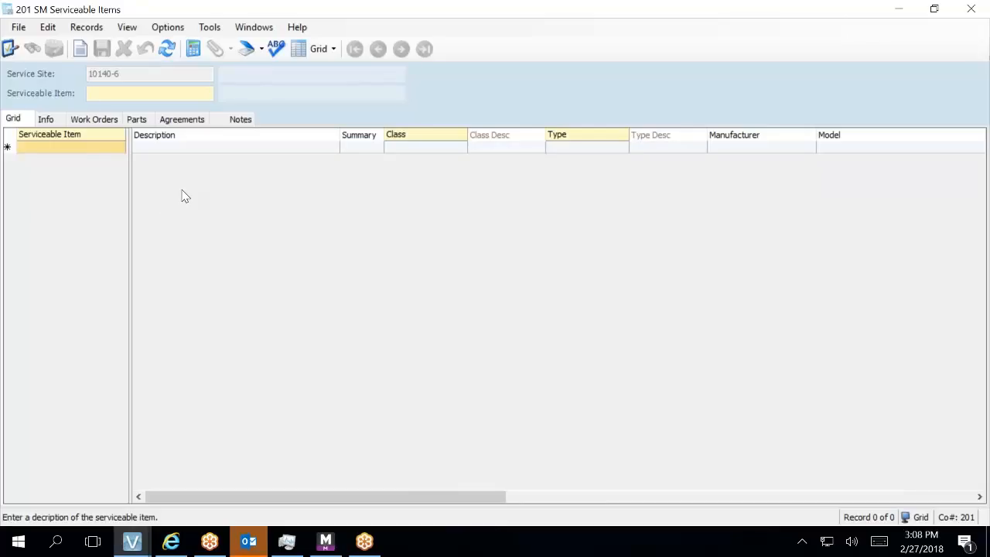
# - Close the Serviceable Items window and refresh the Service Sites records
pyautogui.click(46, 120)
pyautogui.click(14, 119)
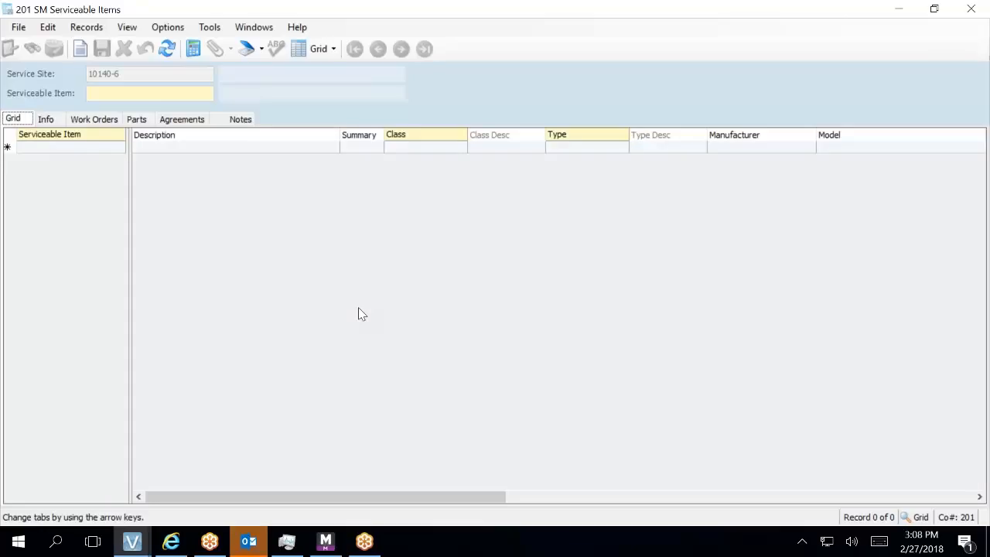
pyautogui.click(48, 119)
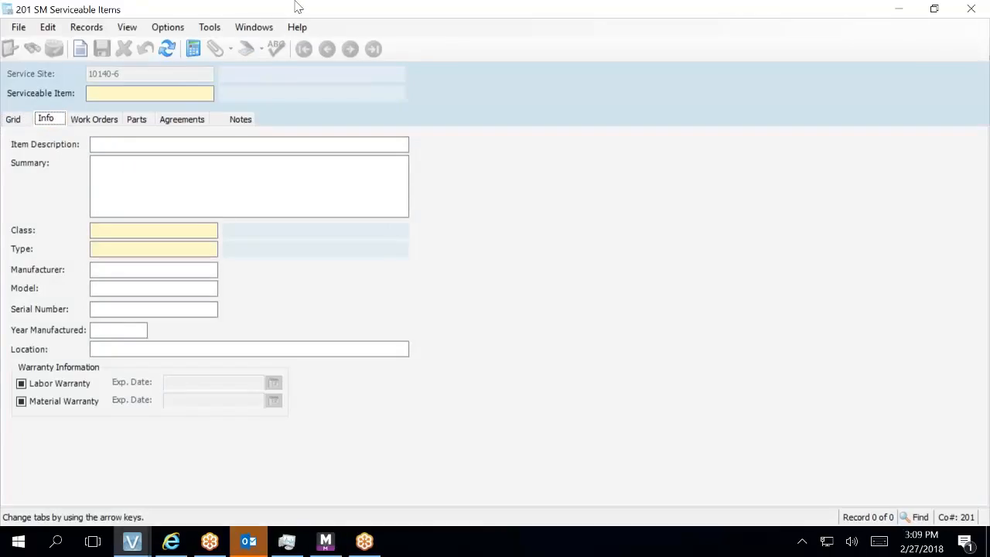
pyautogui.click(972, 10)
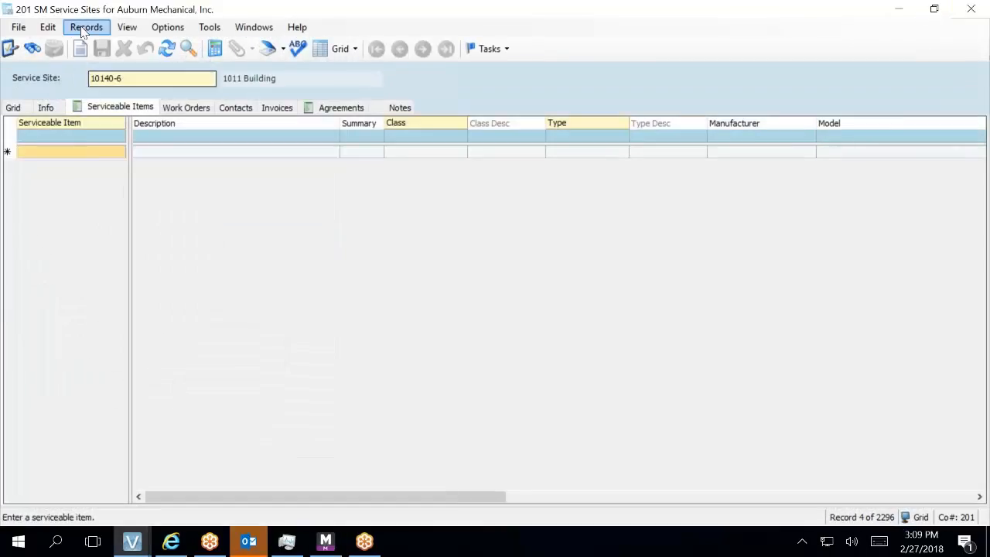
pyautogui.click(165, 49)
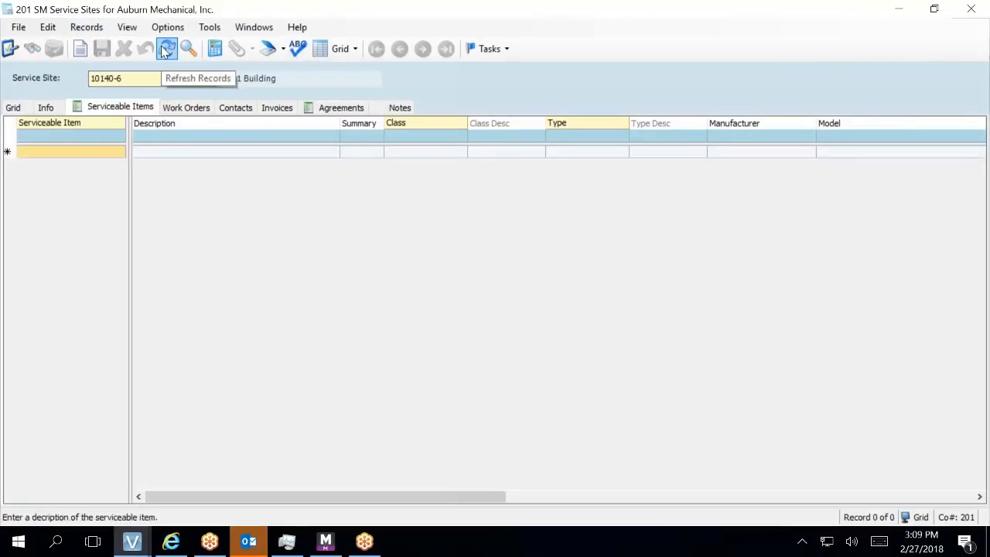
# - Filter service sites by description FIRST and select site 10330-1, First Western Properties
pyautogui.click(13, 110)
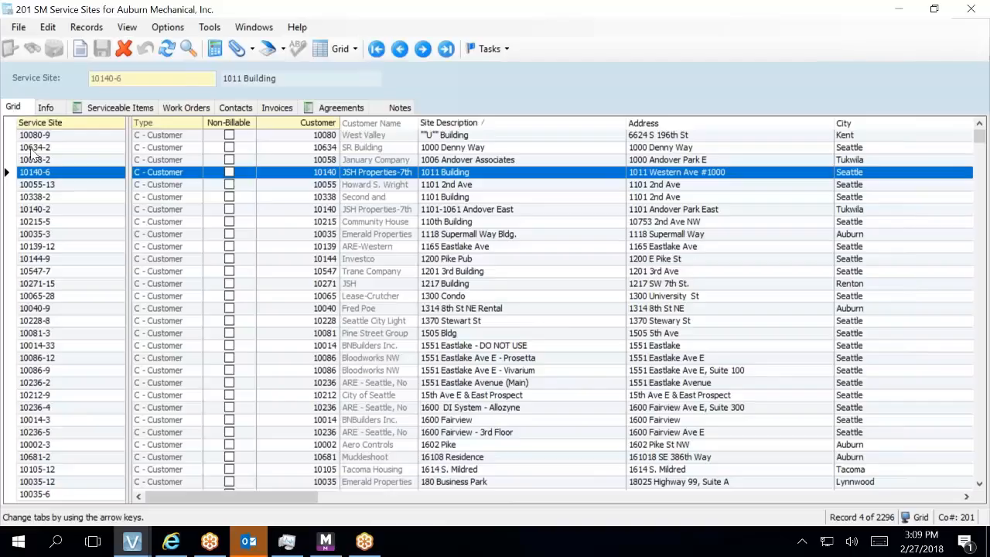
pyautogui.rightClick(73, 182)
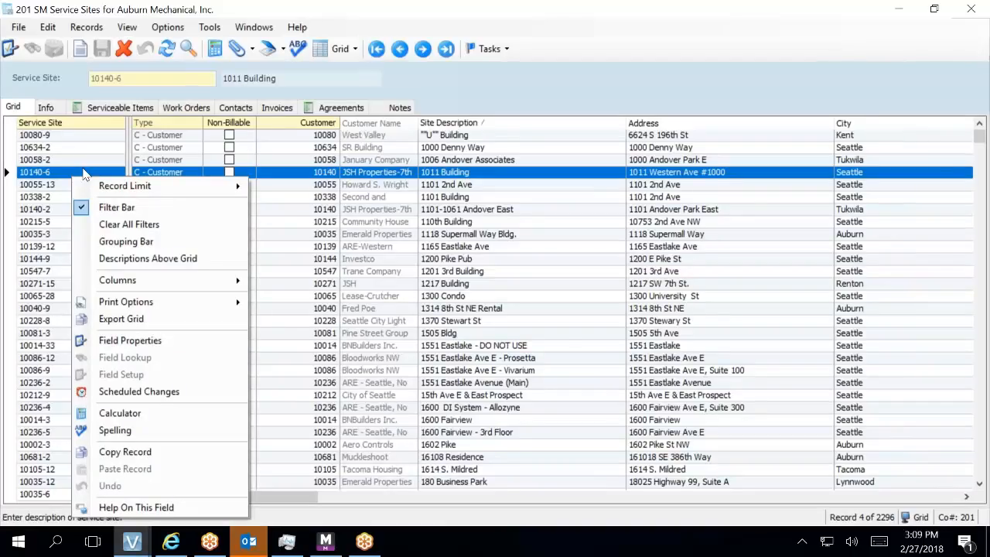
pyautogui.click(92, 208)
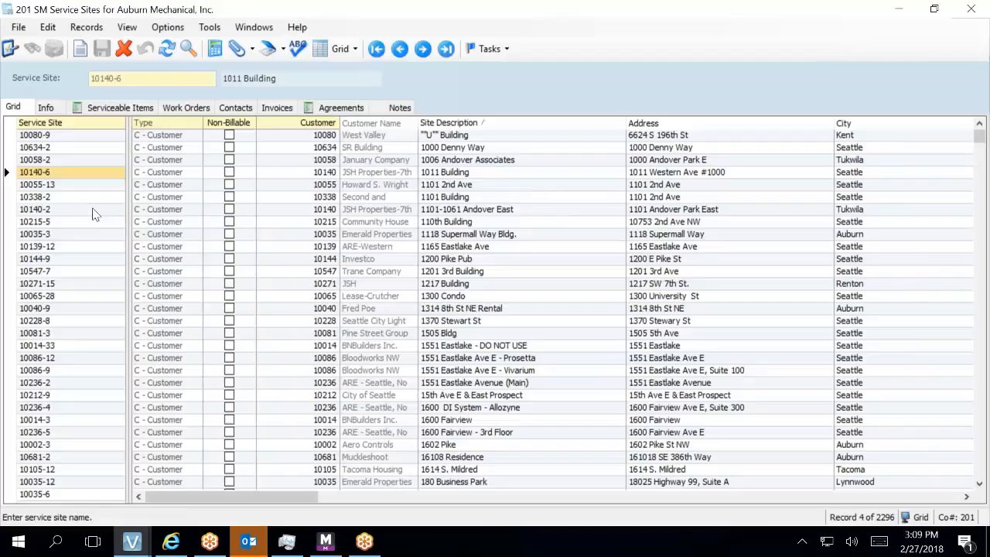
pyautogui.rightClick(94, 213)
pyautogui.click(114, 213)
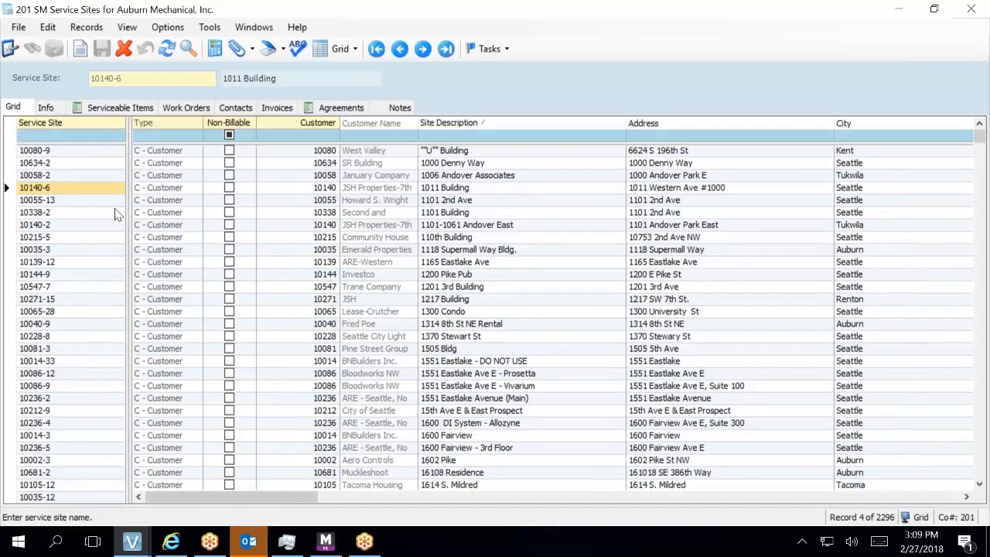
pyautogui.click(423, 138)
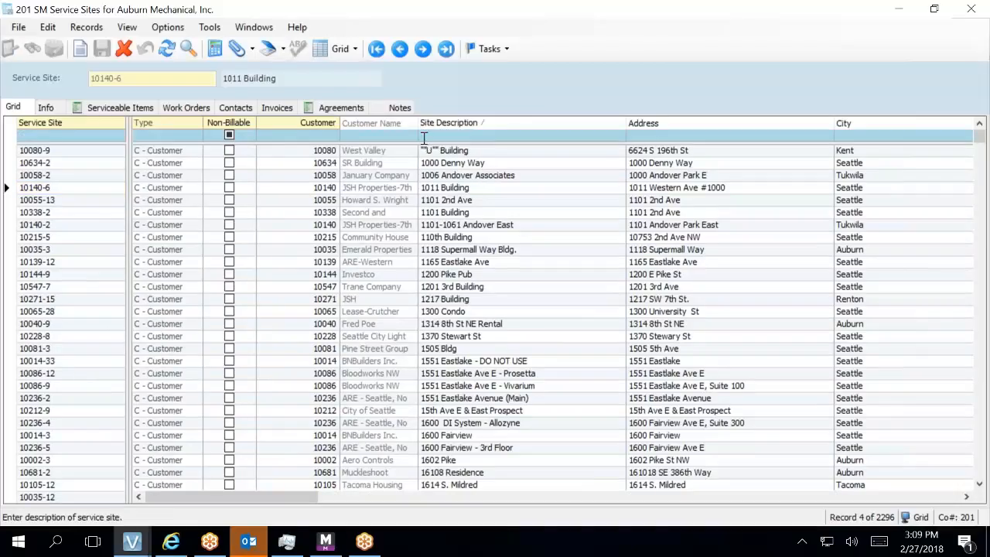
pyautogui.write('FIRST')
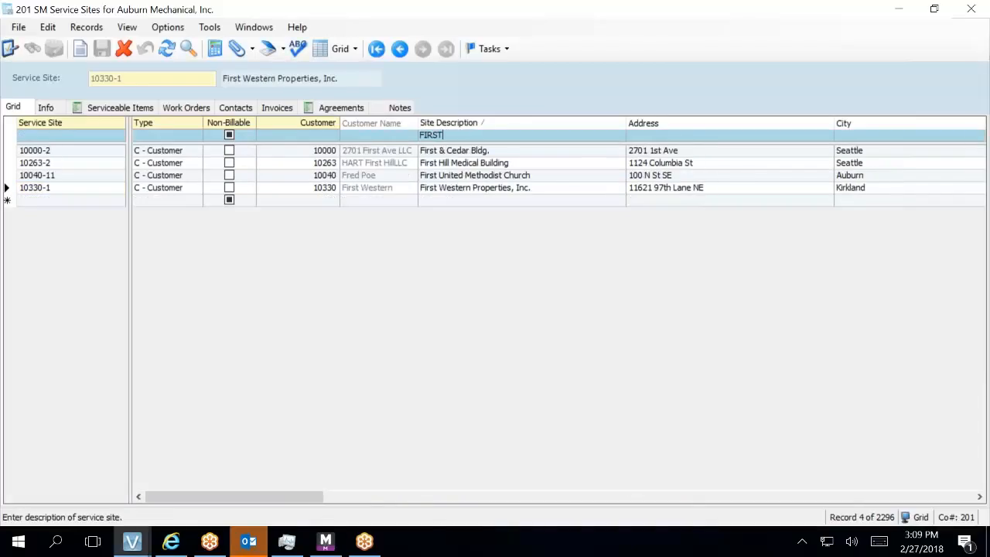
pyautogui.click(409, 193)
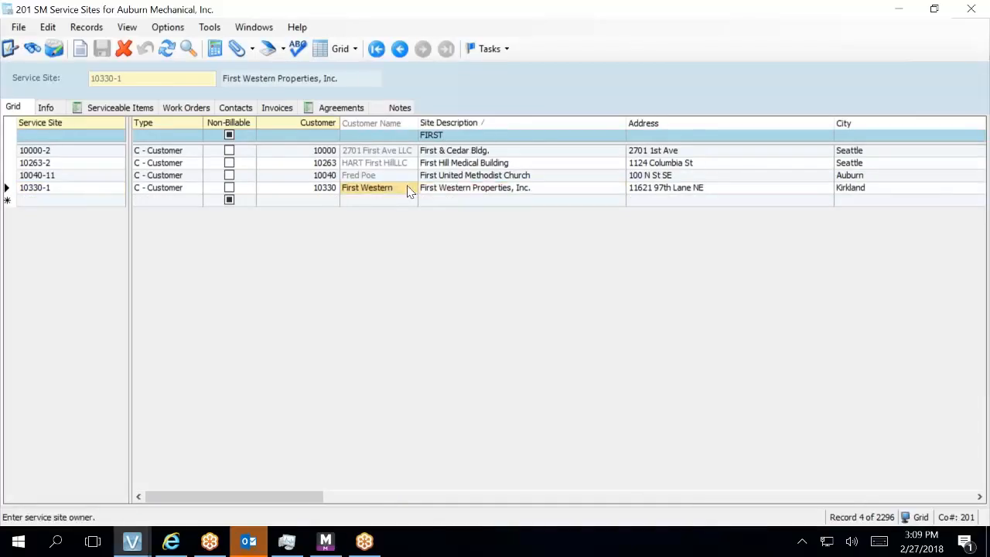
pyautogui.click(106, 187)
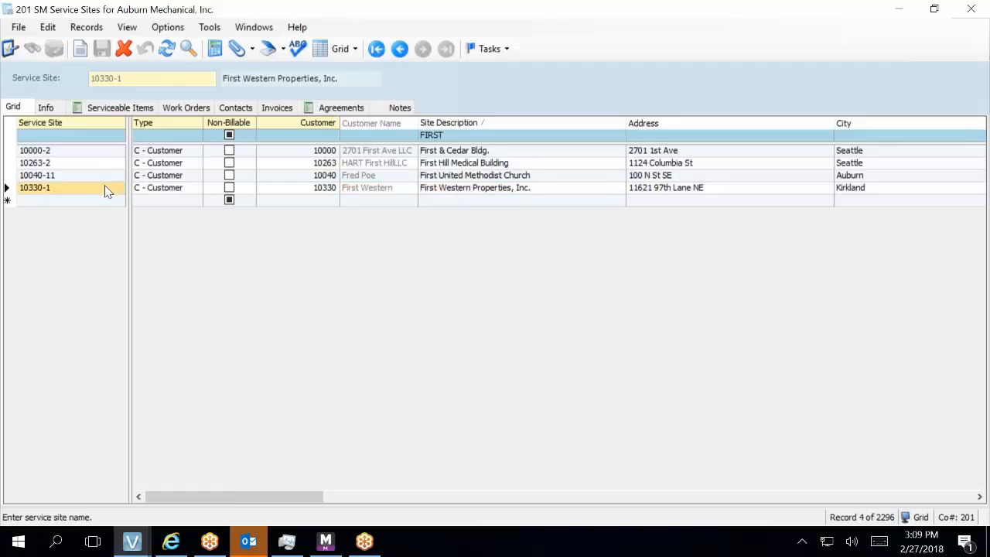
# - Paste 'Package Unit AC with Gas Heat' as RTU-03's description on site 10330-1
pyautogui.click(113, 109)
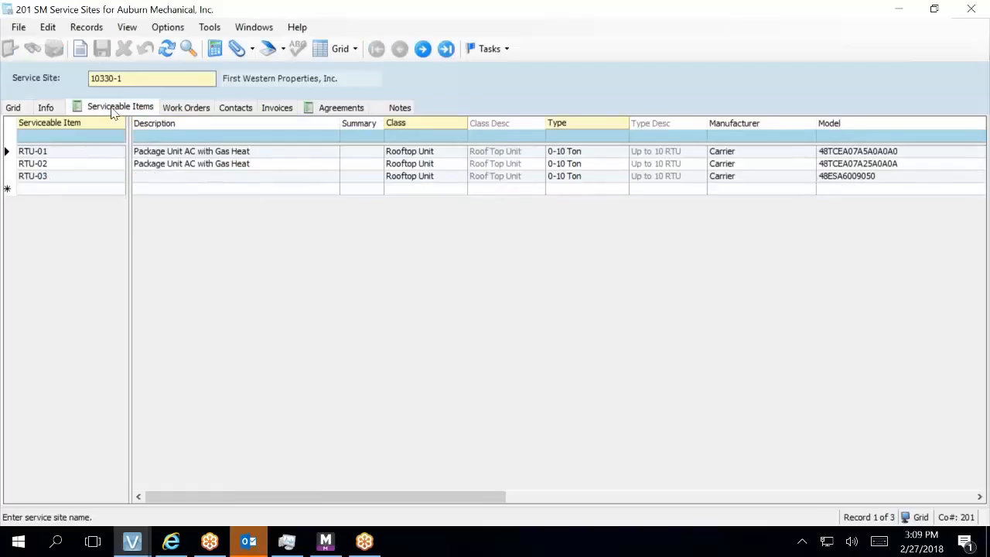
pyautogui.click(179, 184)
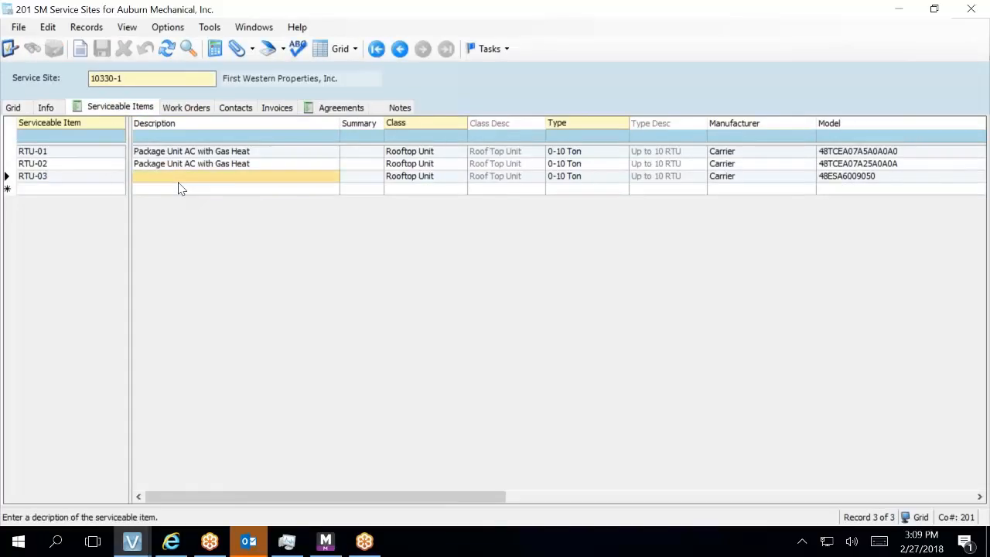
pyautogui.click(179, 179)
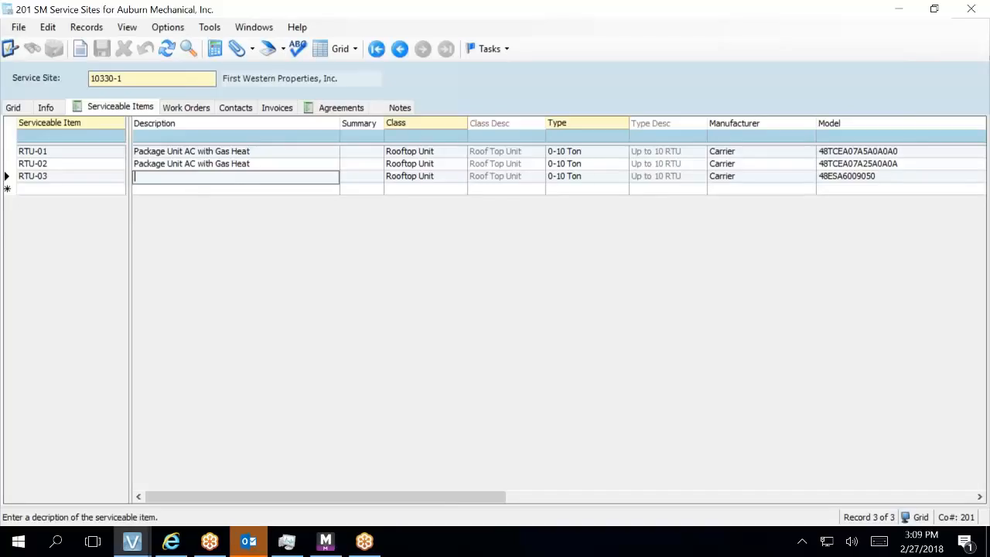
pyautogui.hotkey('ctrl', 'v')
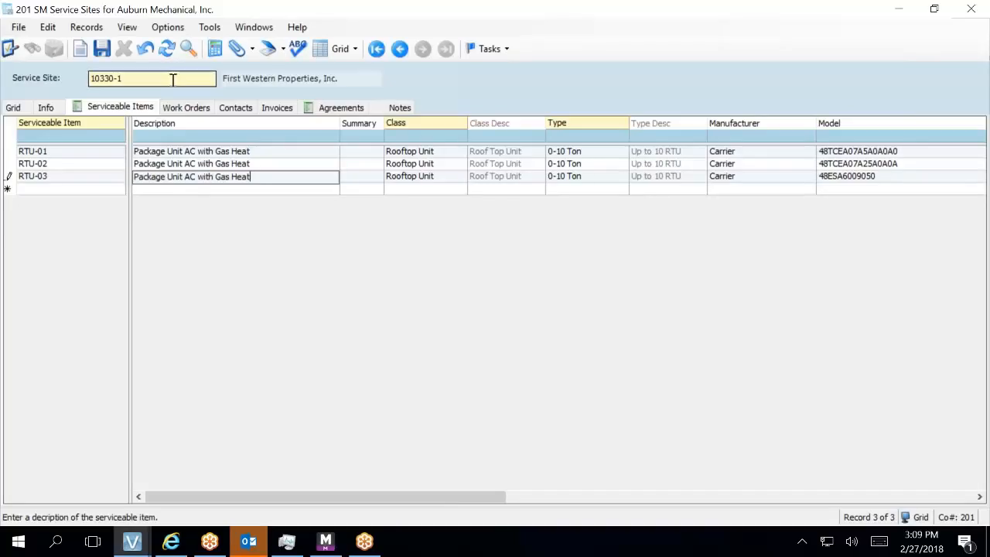
pyautogui.press('Tab')
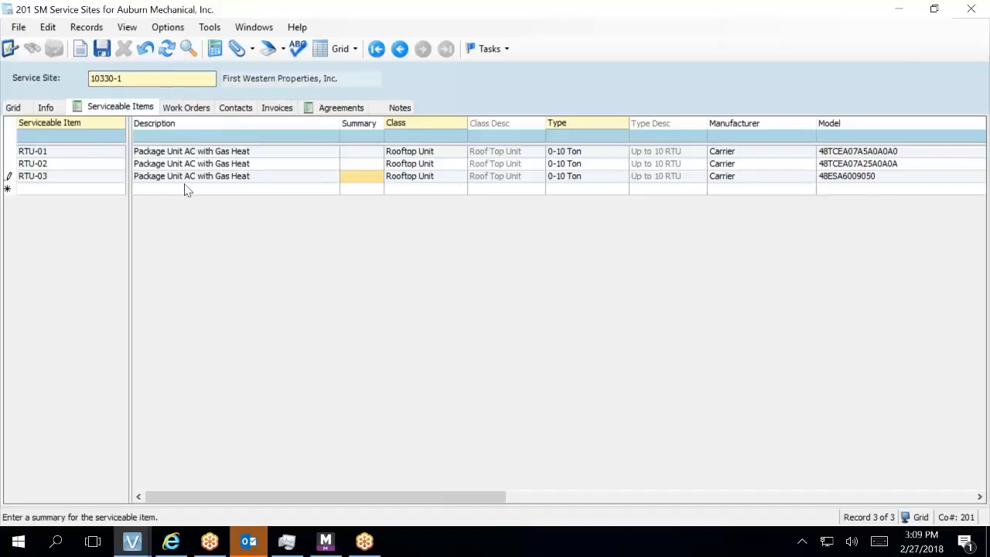
pyautogui.click(49, 179)
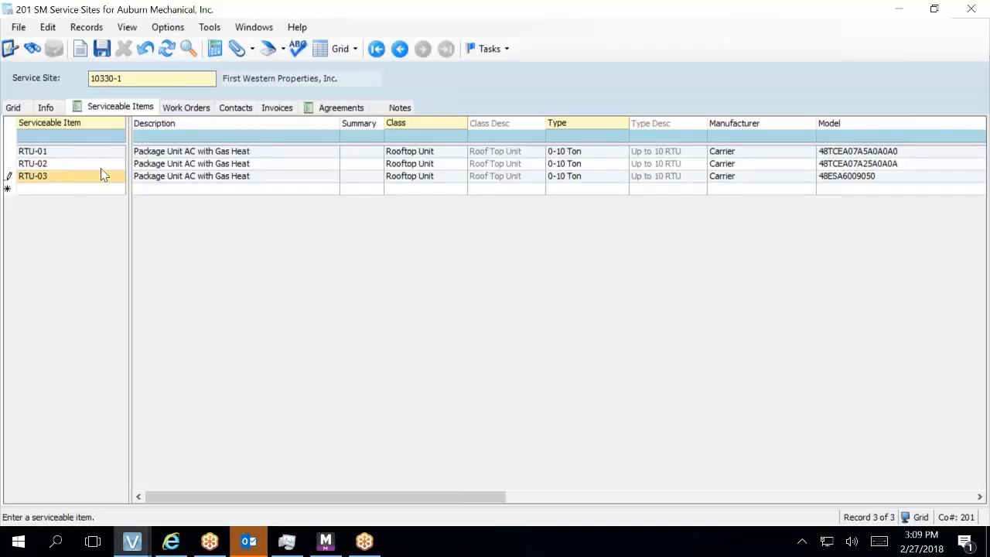
pyautogui.press('Up')
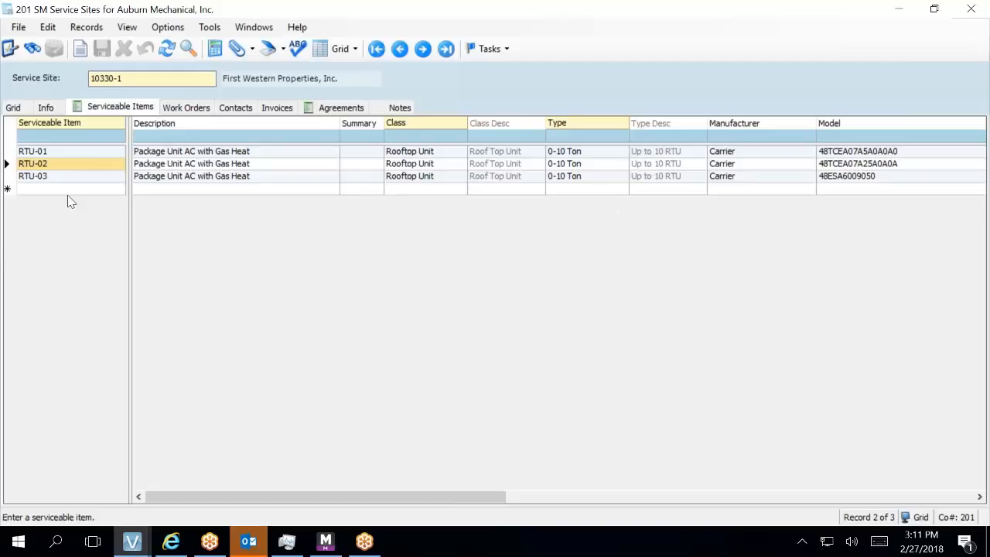
pyautogui.click(96, 181)
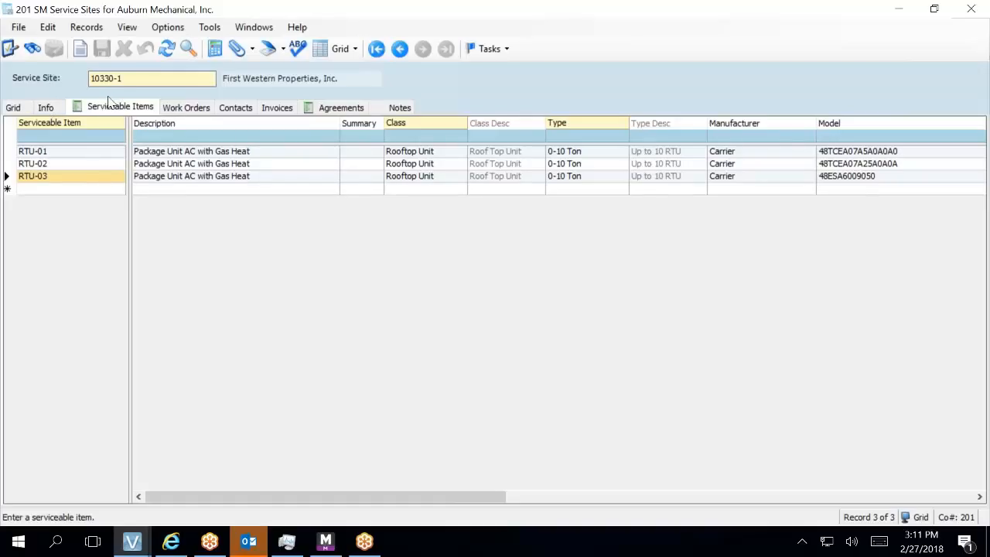
pyautogui.click(115, 179)
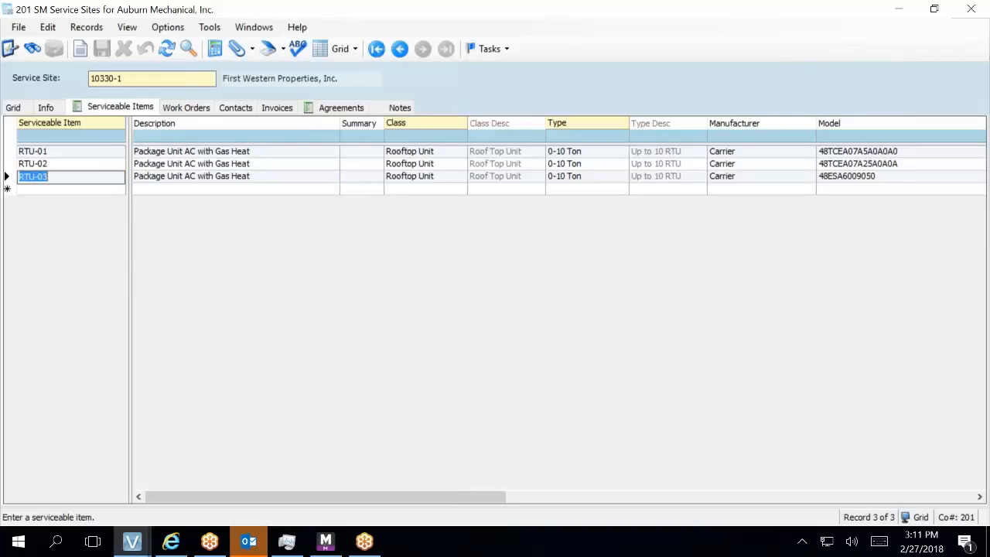
# - Open RTU-03's full serviceable item record and view its Parts tab
pyautogui.click(8, 176)
pyautogui.doubleClick(6, 176)
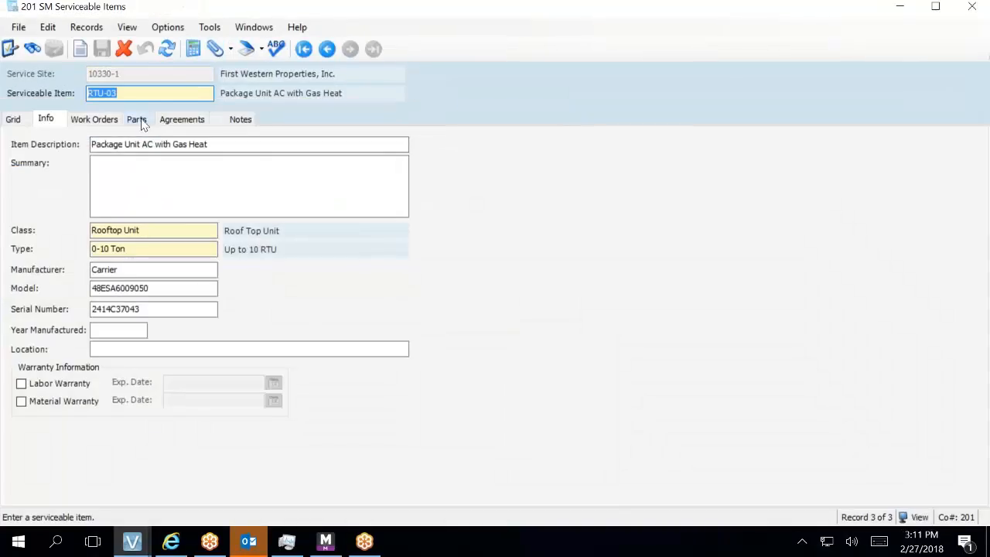
pyautogui.click(137, 120)
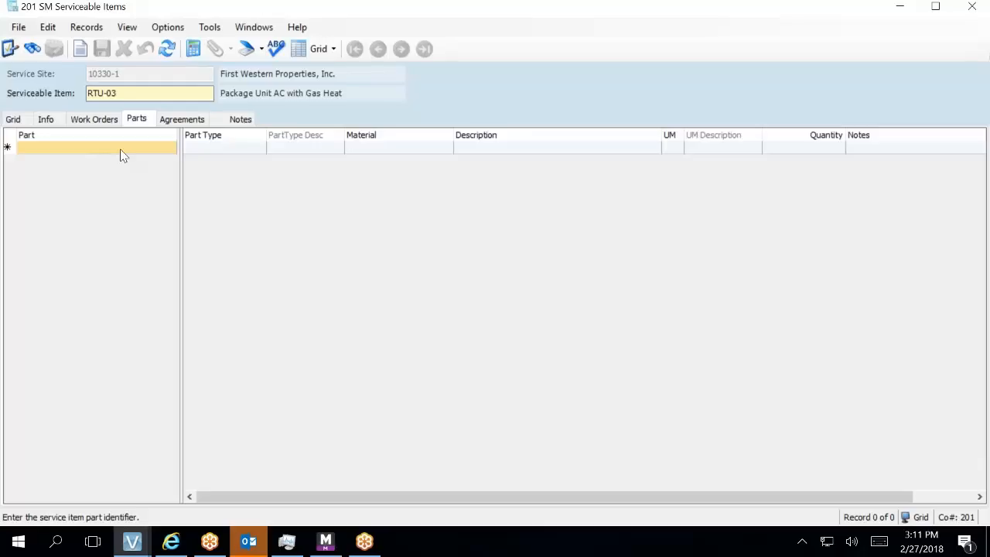
# - Add part FLT16241 with part type FILTER to RTU-03, then bring up HQ Materials
pyautogui.click(121, 150)
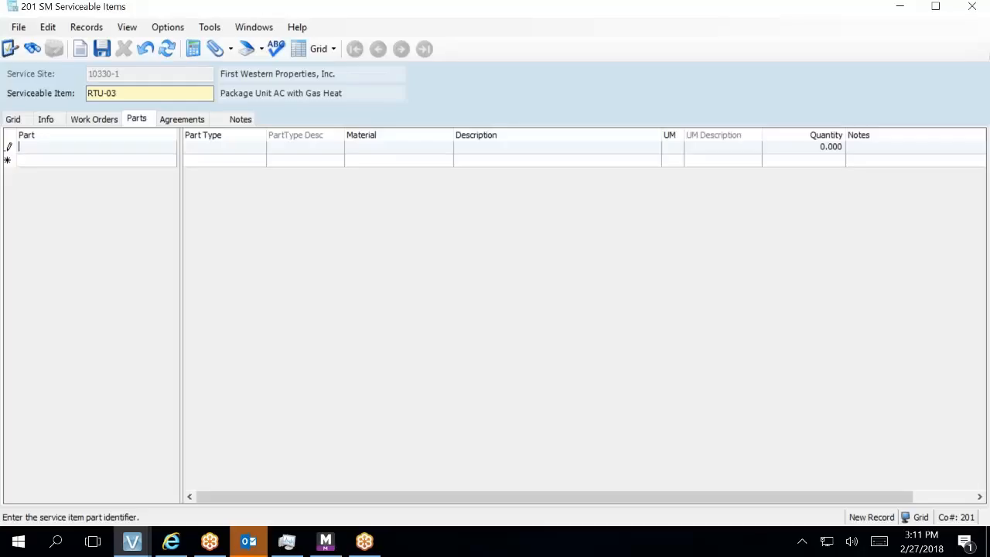
pyautogui.write('FLT16241')
pyautogui.press('Tab')
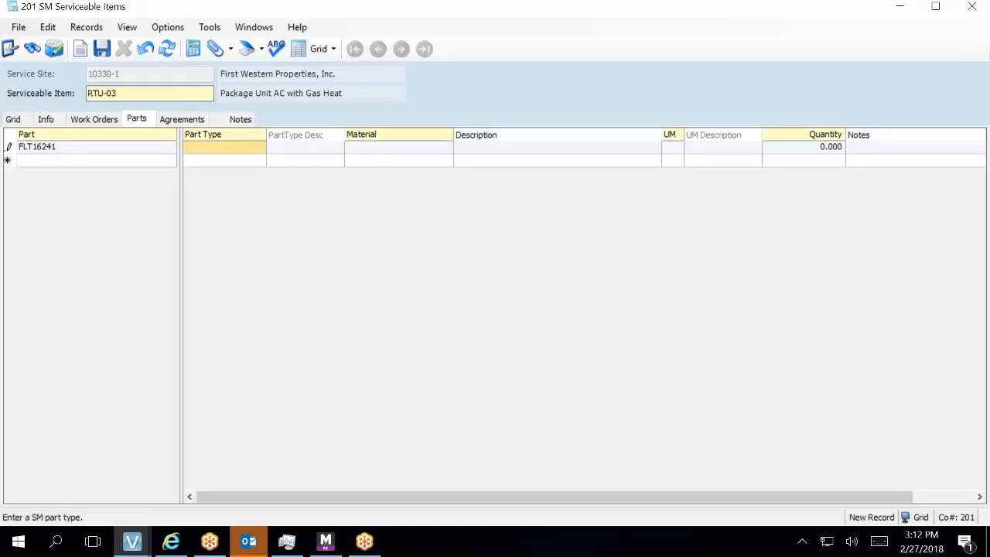
pyautogui.press('F4')
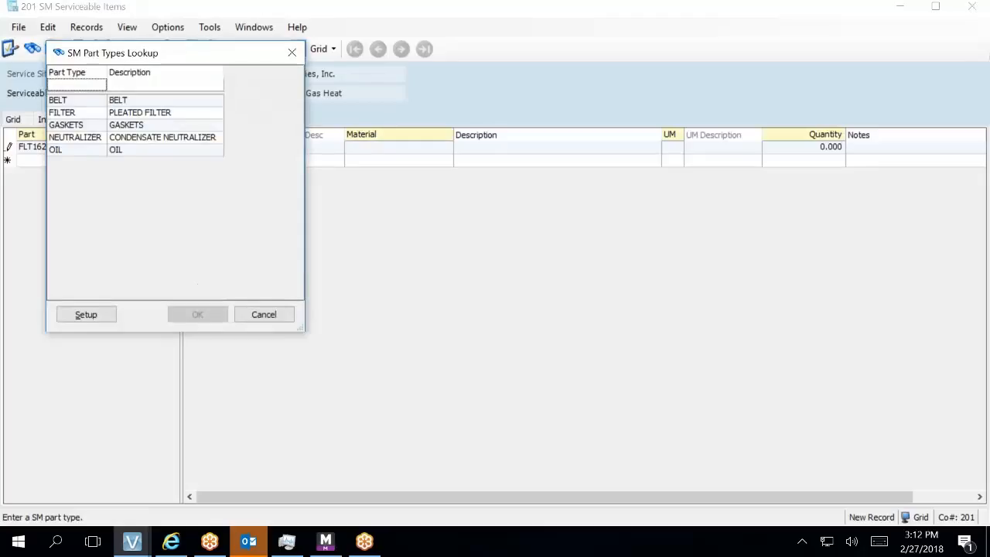
pyautogui.doubleClick(155, 114)
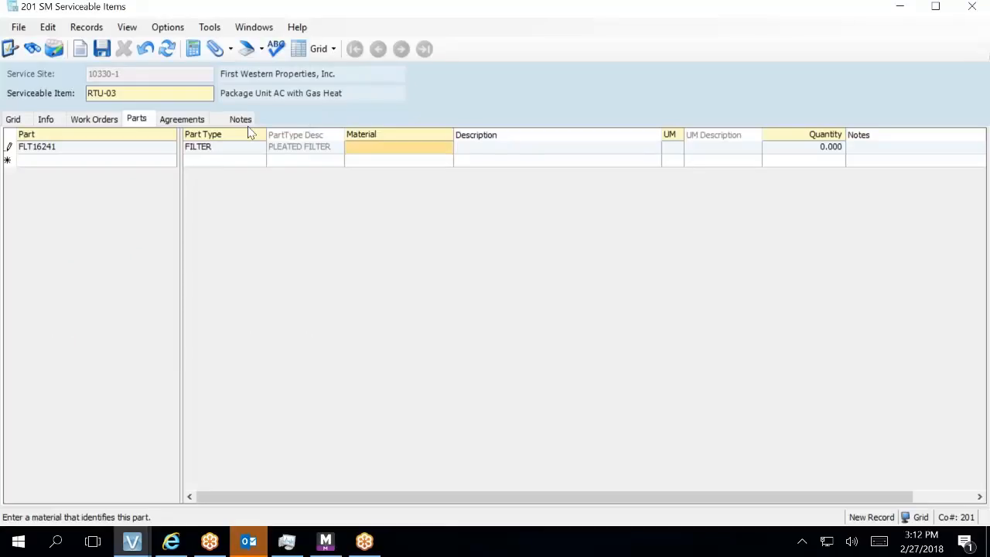
pyautogui.press('F5')
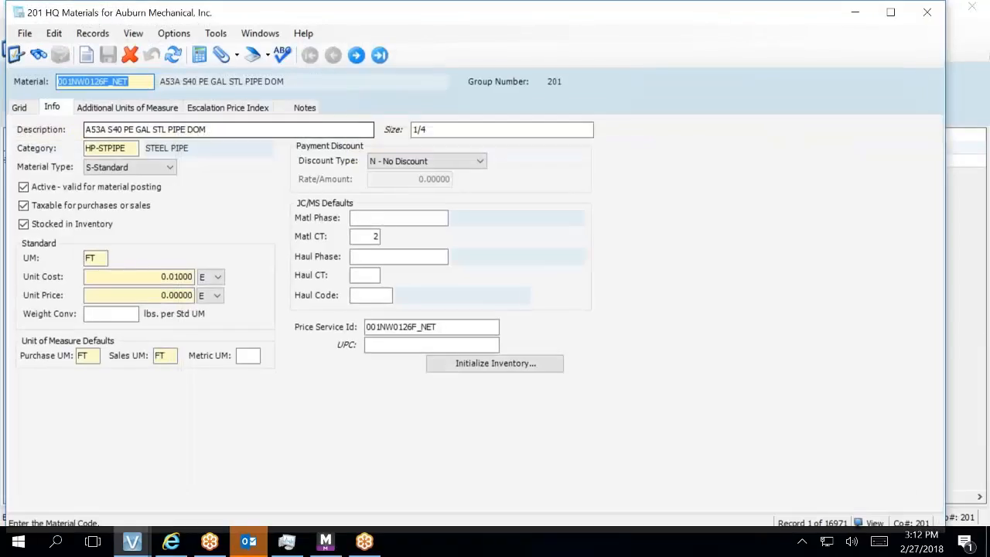
# - Filter HQ Materials to codes starting with FL and begin a new material coded FLT
pyautogui.click(27, 108)
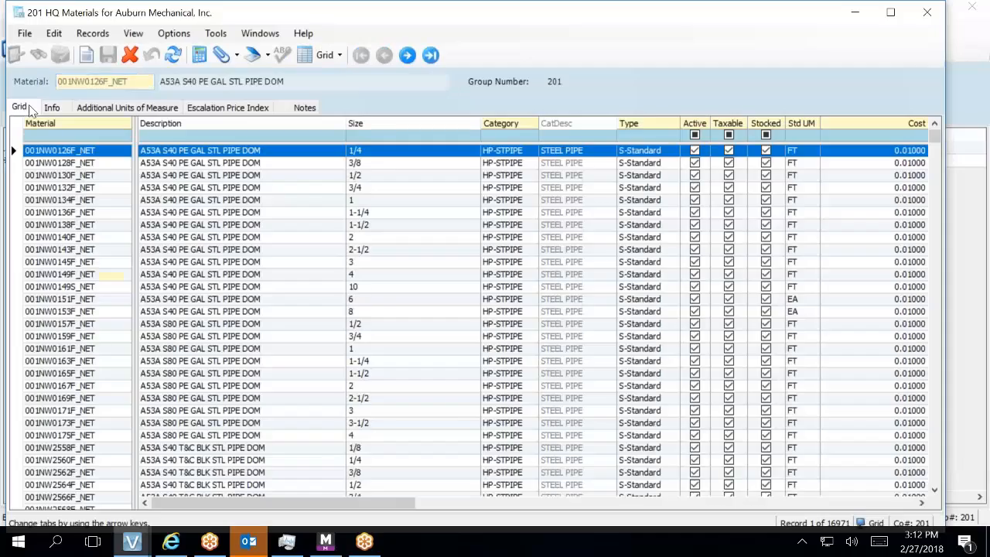
pyautogui.click(44, 136)
pyautogui.write('FL')
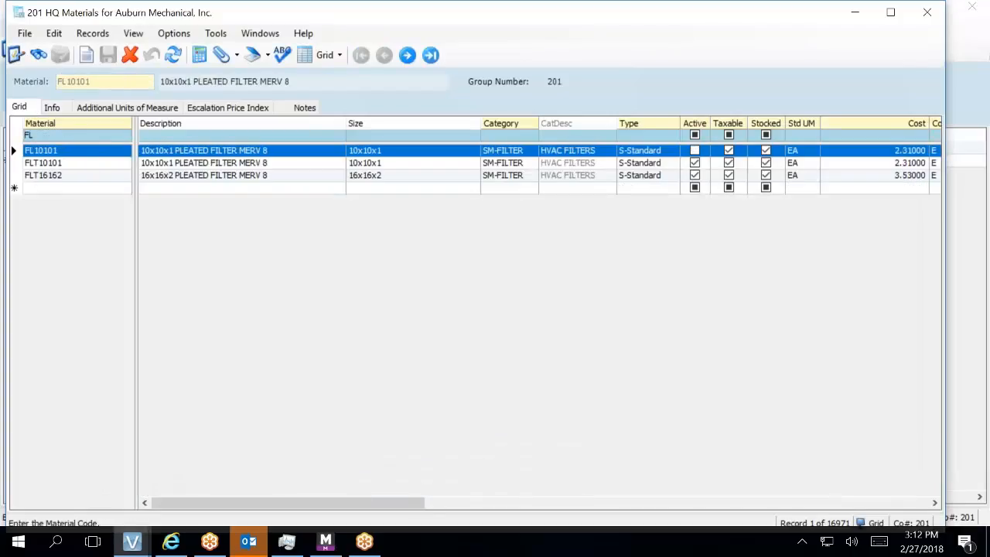
pyautogui.click(44, 190)
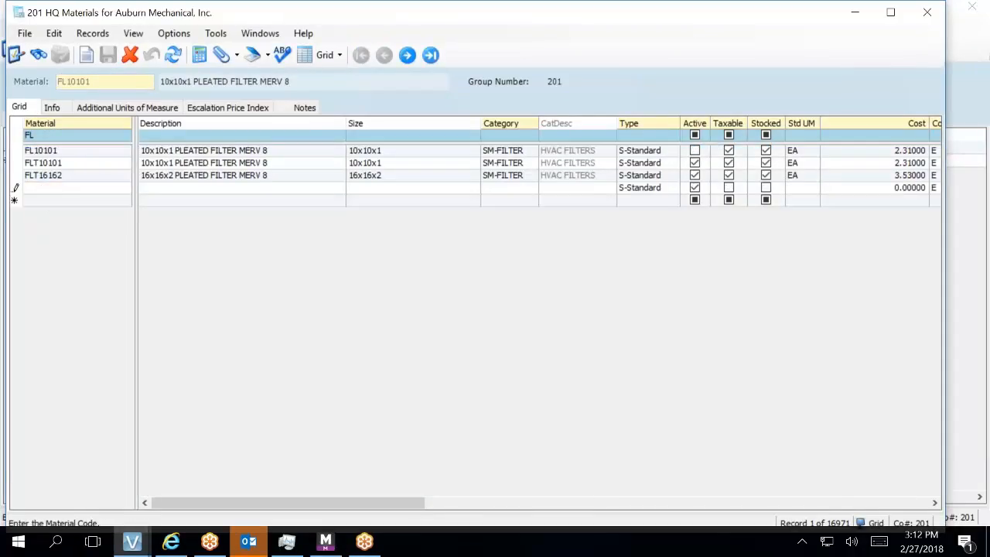
pyautogui.write('FLT')
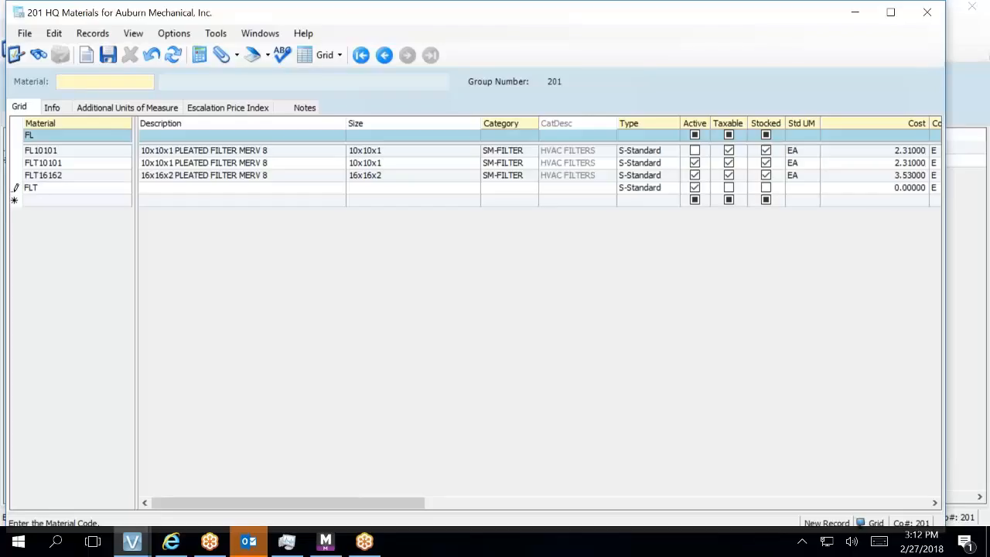
# - Enter material FLT16241 with description '16x24x1 PLEATED FILTER MERV 8' and size 16x24x1
pyautogui.write('16241')
pyautogui.press('Tab')
pyautogui.write('16')
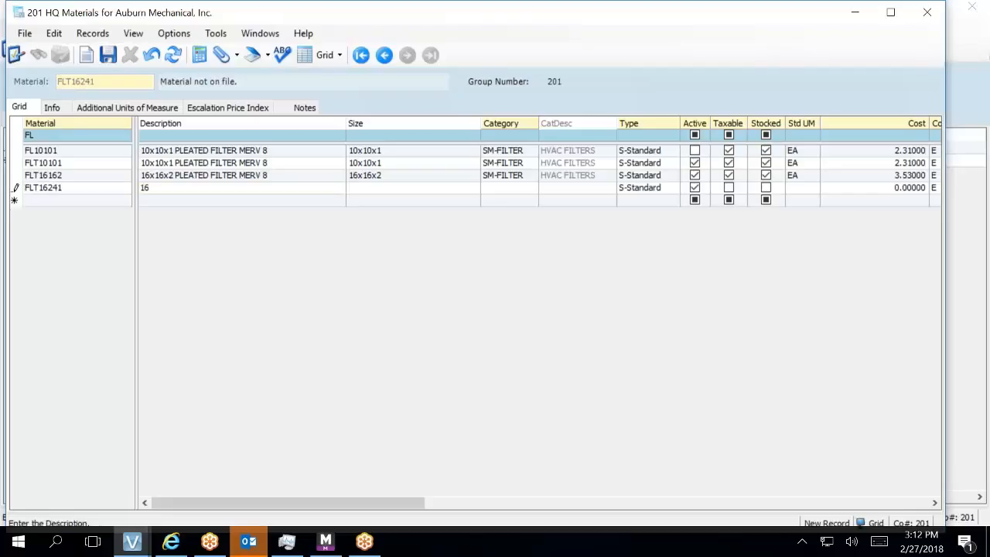
pyautogui.write('x24x1 PLEATED FILTER MERF')
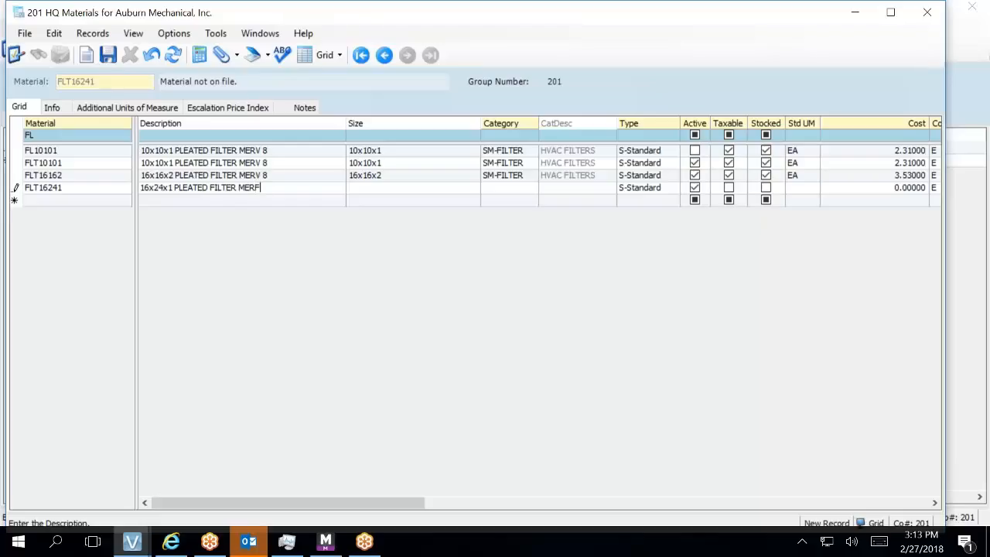
pyautogui.press('BackSpace')
pyautogui.write('V 8')
pyautogui.press('Tab')
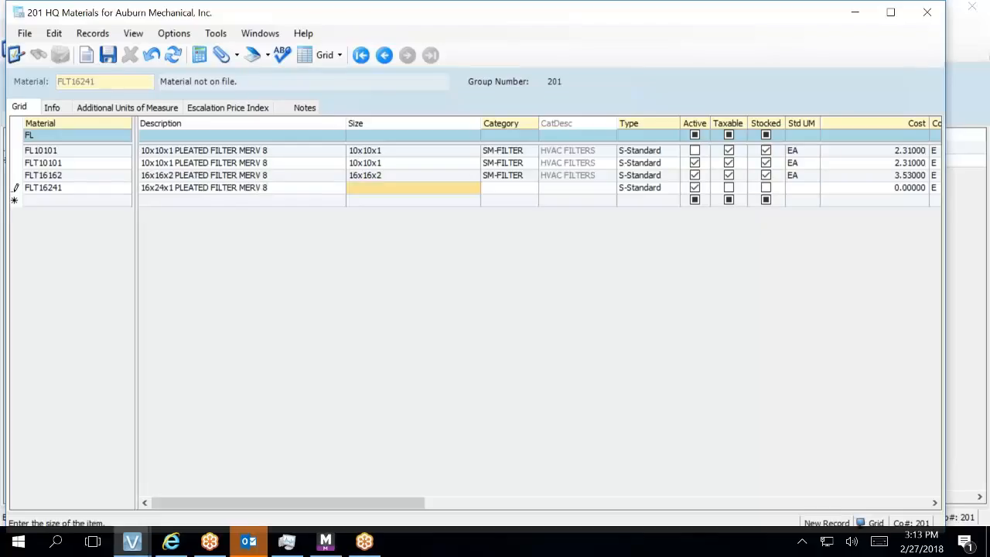
pyautogui.write('16x24x')
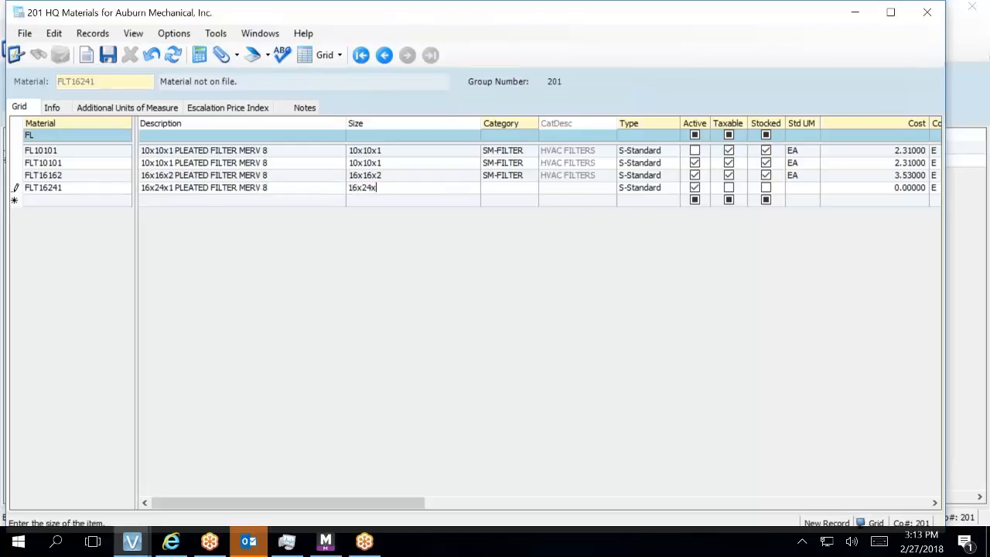
pyautogui.write('x')
pyautogui.press('BackSpace')
pyautogui.write('1')
pyautogui.press('Tab')
# - Set FLT16241's category to SM-FILTER and mark it taxable and stocked
pyautogui.write('D')
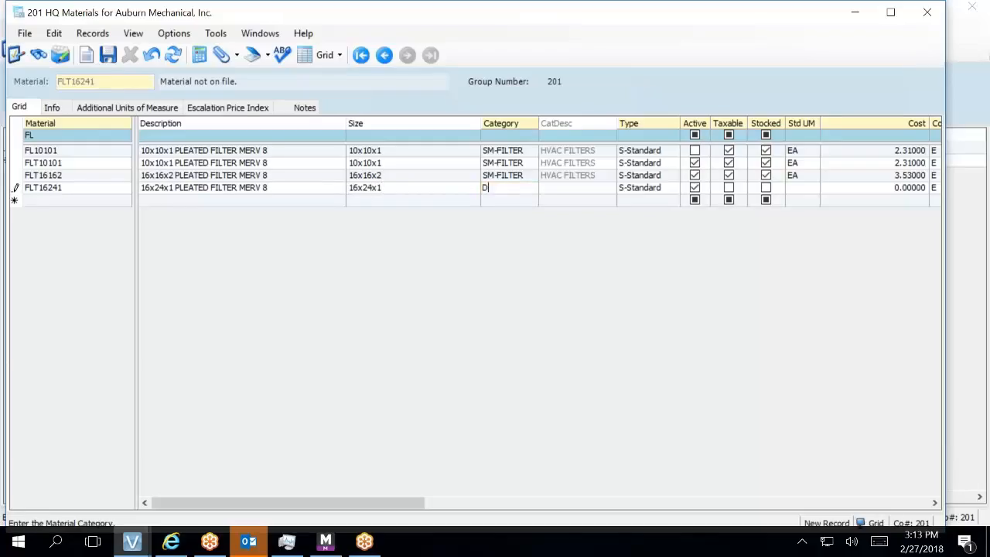
pyautogui.press('BackSpace')
pyautogui.press('F4')
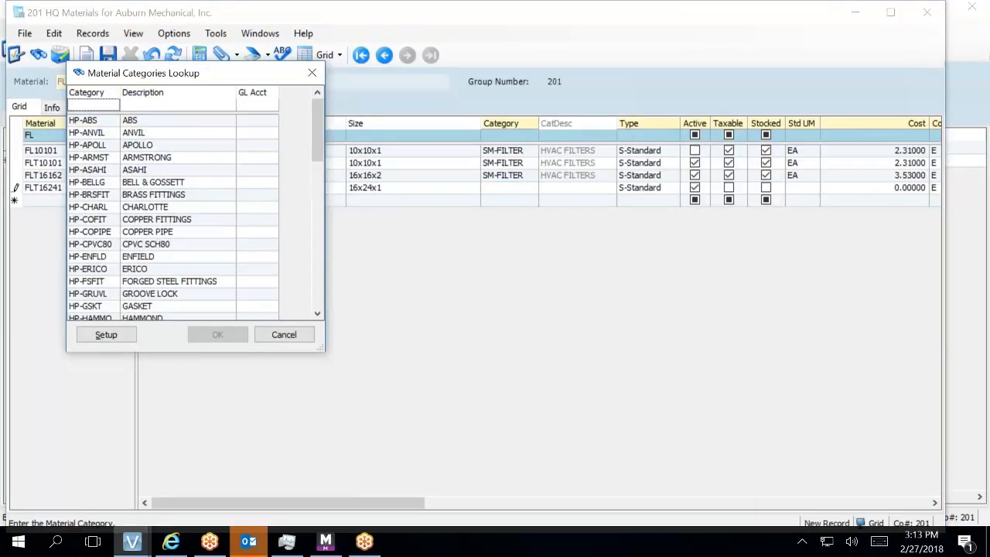
pyautogui.write('SM')
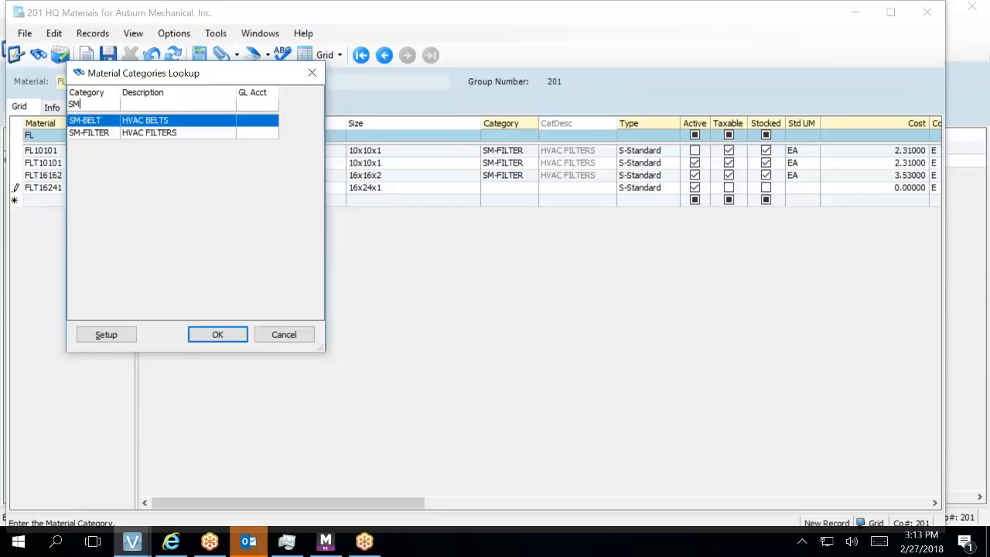
pyautogui.doubleClick(205, 135)
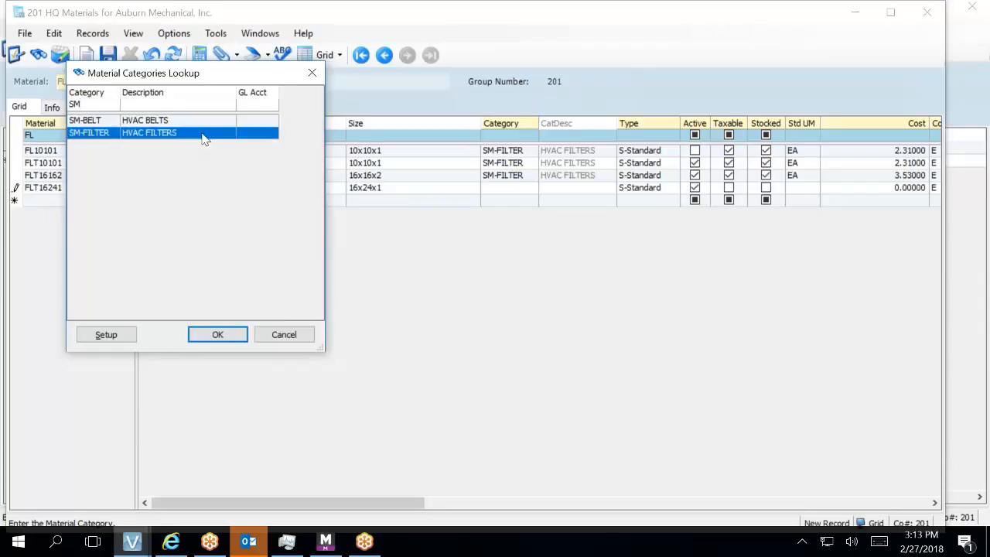
pyautogui.click(729, 192)
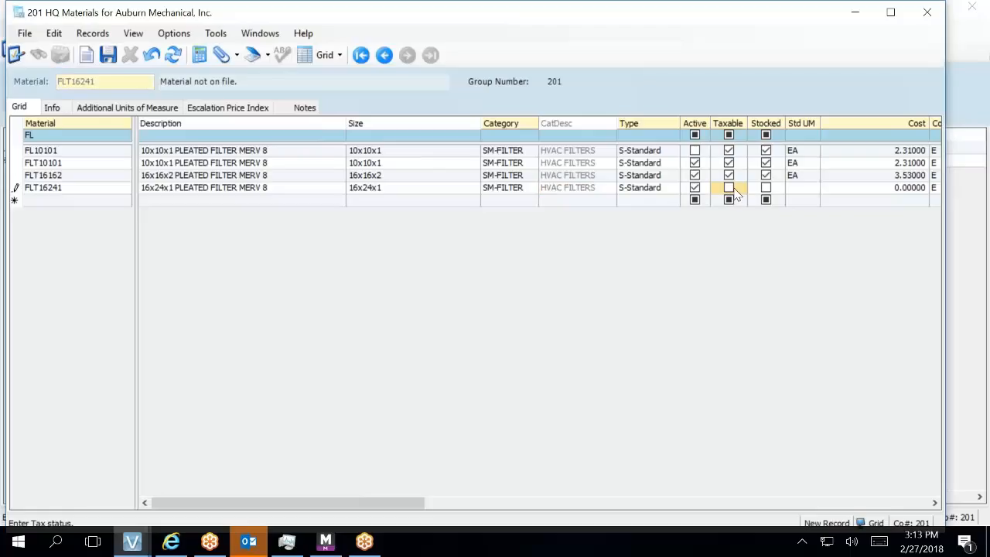
pyautogui.click(729, 188)
pyautogui.click(766, 188)
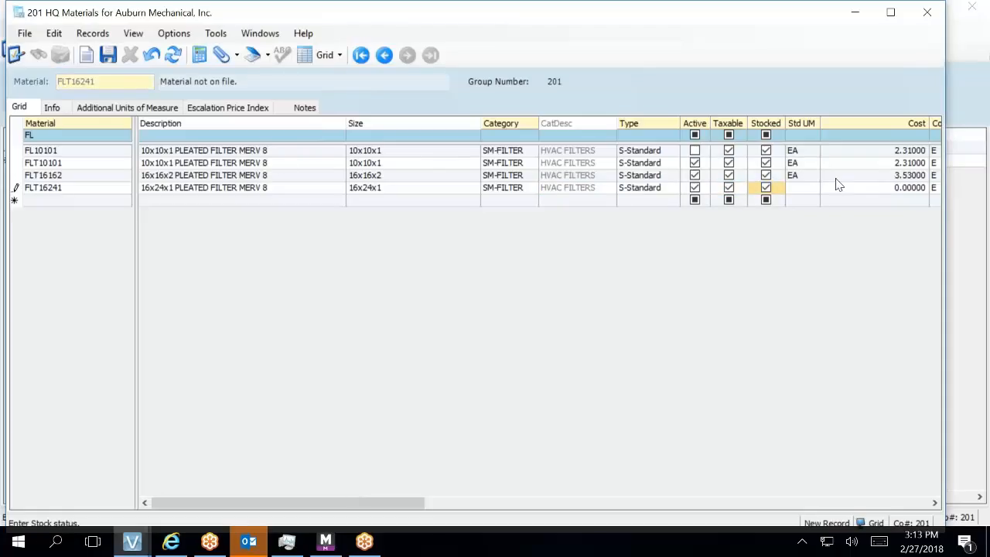
# - Give FLT16241 unit EA and cost 2.87, then save the record
pyautogui.click(804, 191)
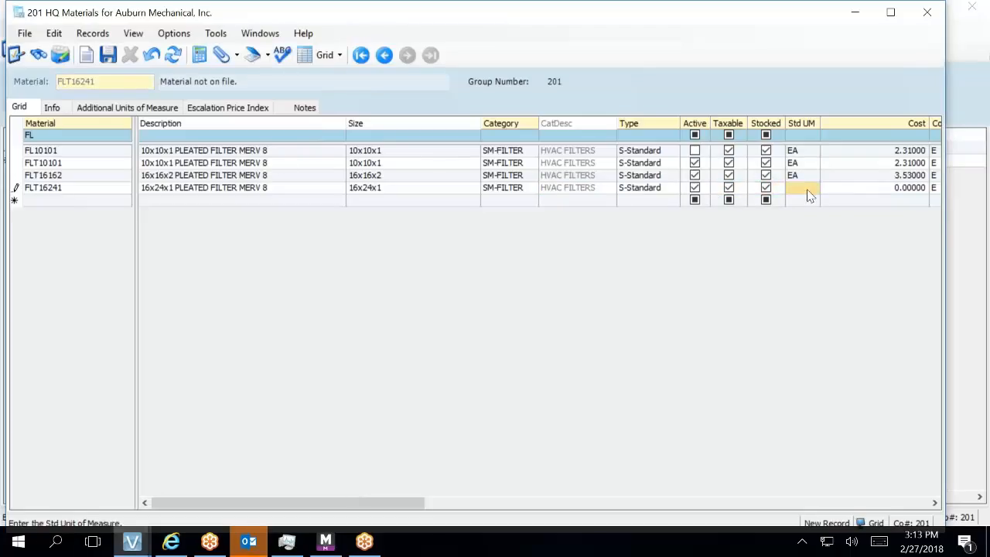
pyautogui.write('EA')
pyautogui.press('Tab')
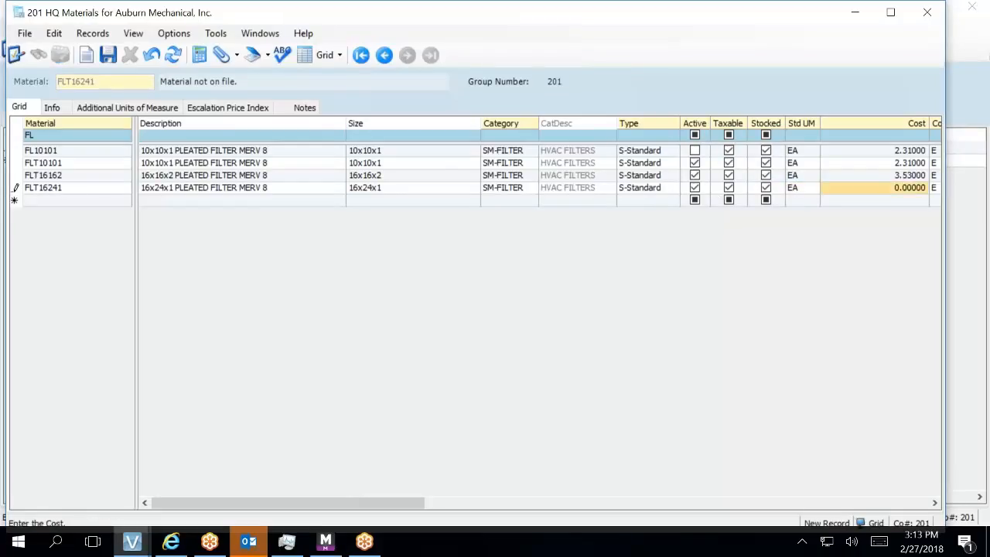
pyautogui.write('2.87')
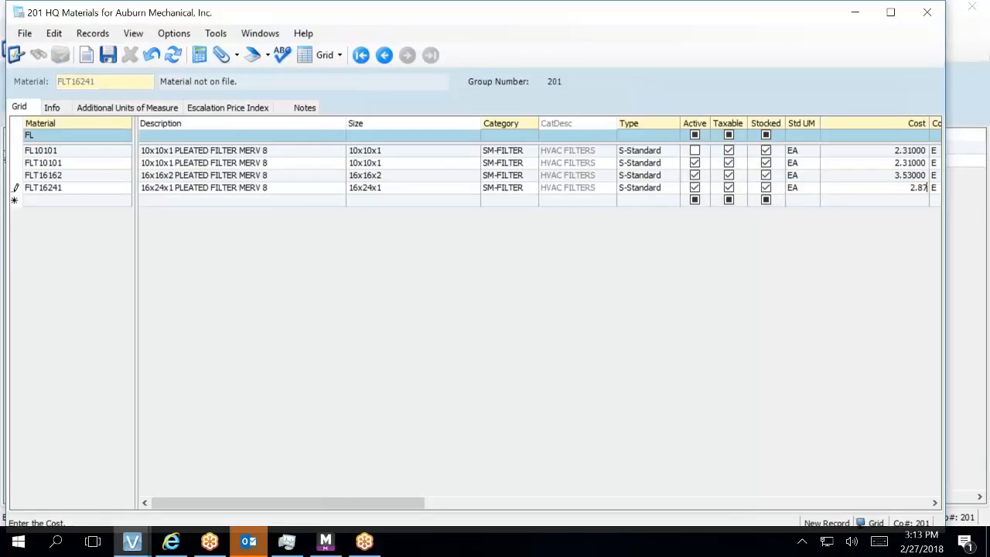
pyautogui.click(40, 193)
pyautogui.click(40, 202)
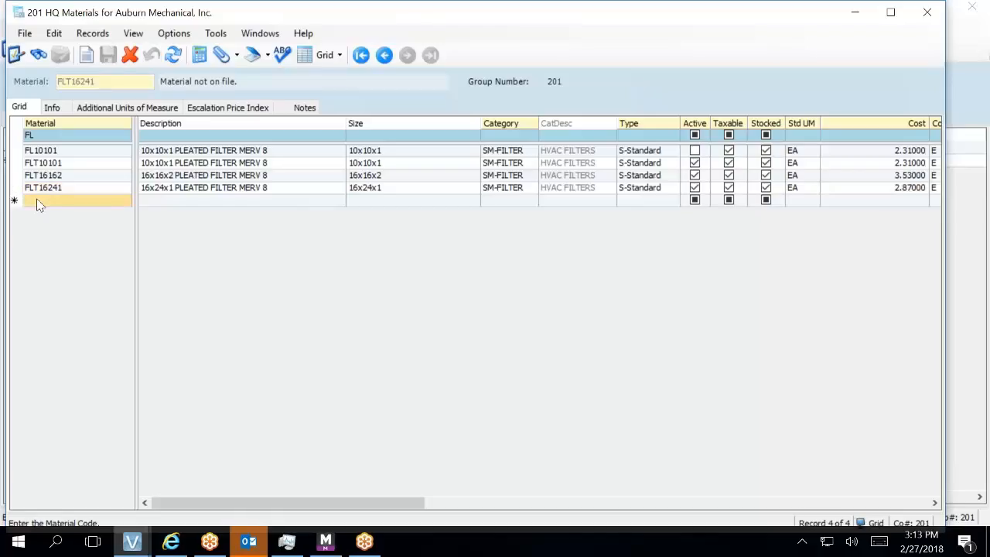
# - Enter material FLT18241 with description '18x24x1 PLEATED FILTER MERV 8' and size 18x24x1
pyautogui.write('F')
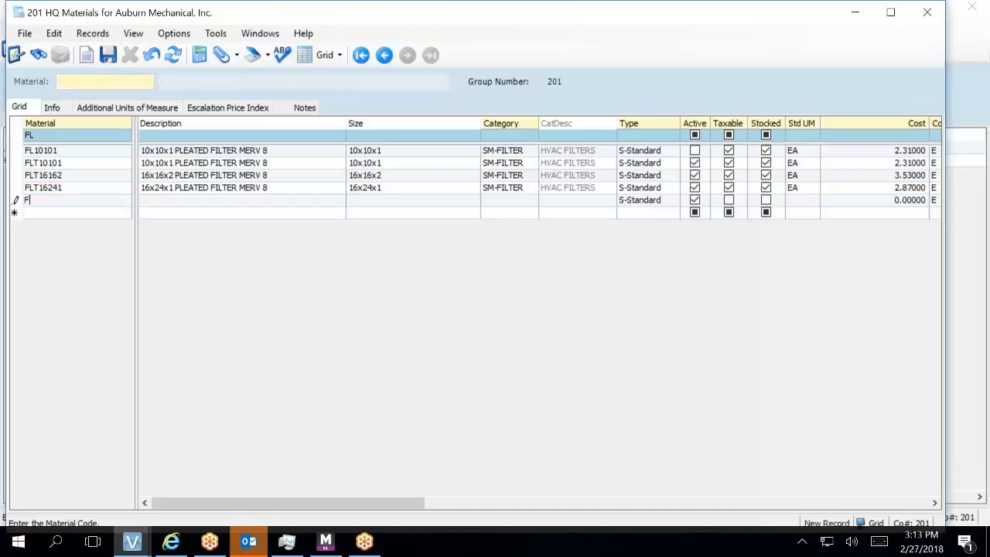
pyautogui.write('LT18241')
pyautogui.press('Tab')
pyautogui.write('18')
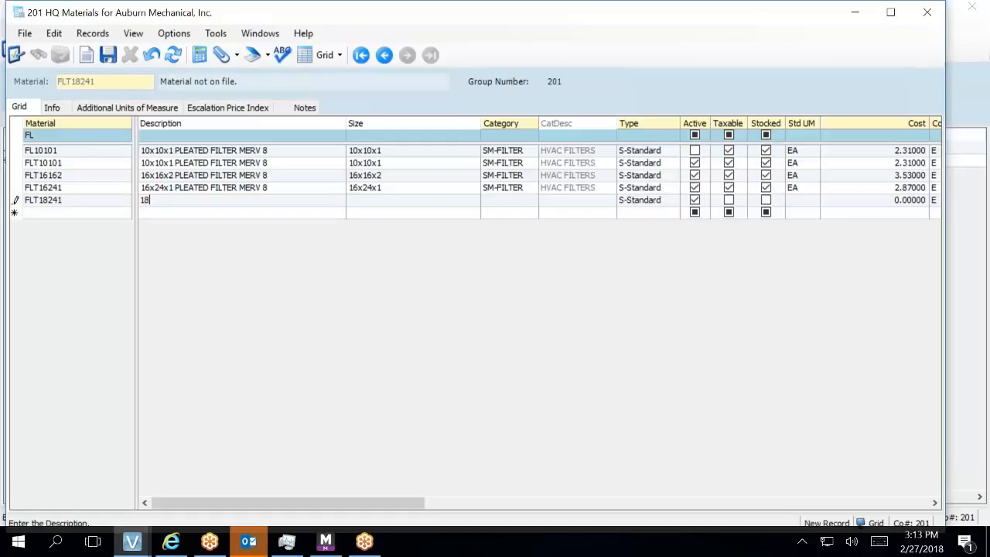
pyautogui.write('x24x1 PLETED FILTER')
pyautogui.press('BackSpace')
pyautogui.press('BackSpace')
pyautogui.press('BackSpace')
pyautogui.press('BackSpace')
pyautogui.press('BackSpace')
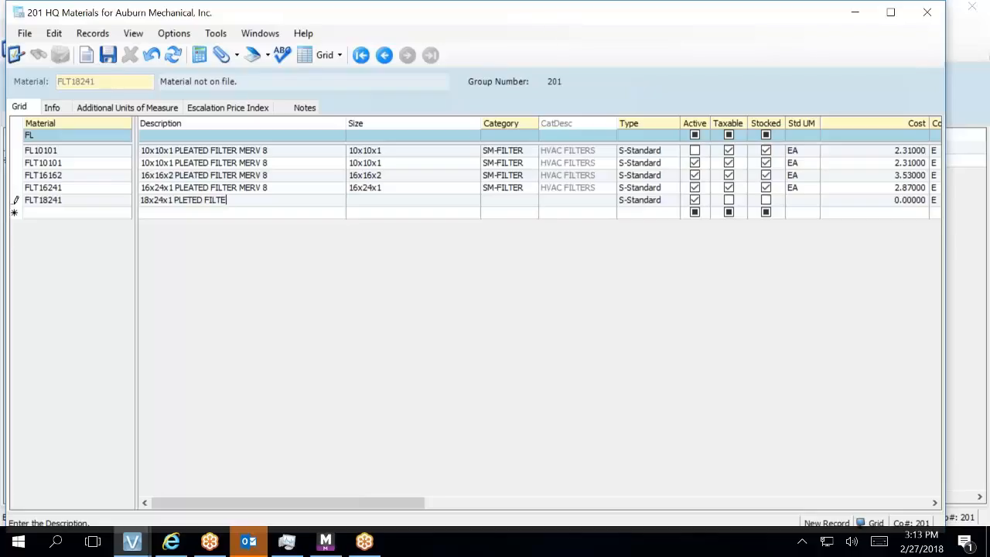
pyautogui.press('BackSpace')
pyautogui.press('BackSpace')
pyautogui.press('BackSpace')
pyautogui.press('BackSpace')
pyautogui.press('BackSpace')
pyautogui.write('ATED ')
pyautogui.write('FILTER MERV')
pyautogui.write(' 7')
pyautogui.press('BackSpace')
pyautogui.write('8')
pyautogui.press('Tab')
pyautogui.write('18x24x1')
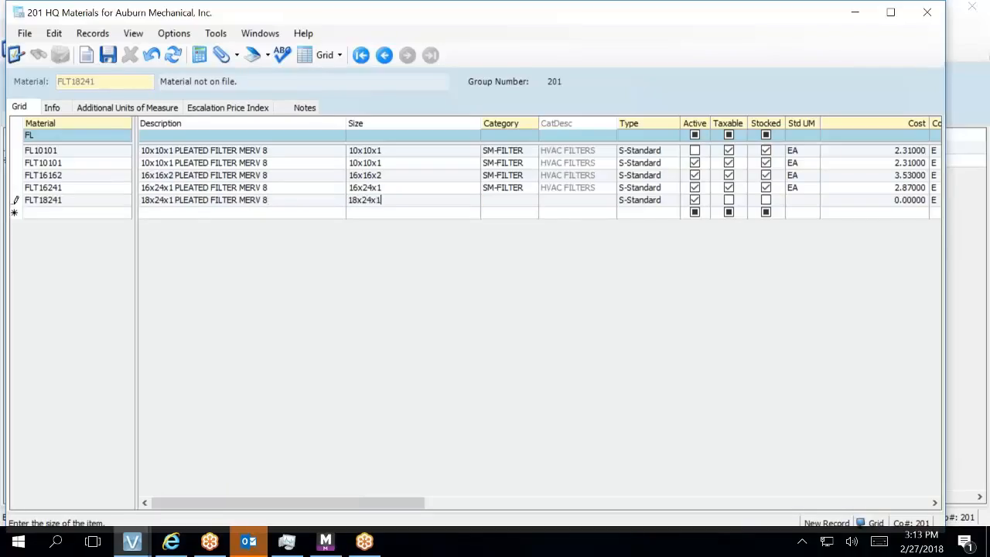
# - Set FLT18241's category to SM-FILTER and mark it taxable and stocked
pyautogui.press('Tab')
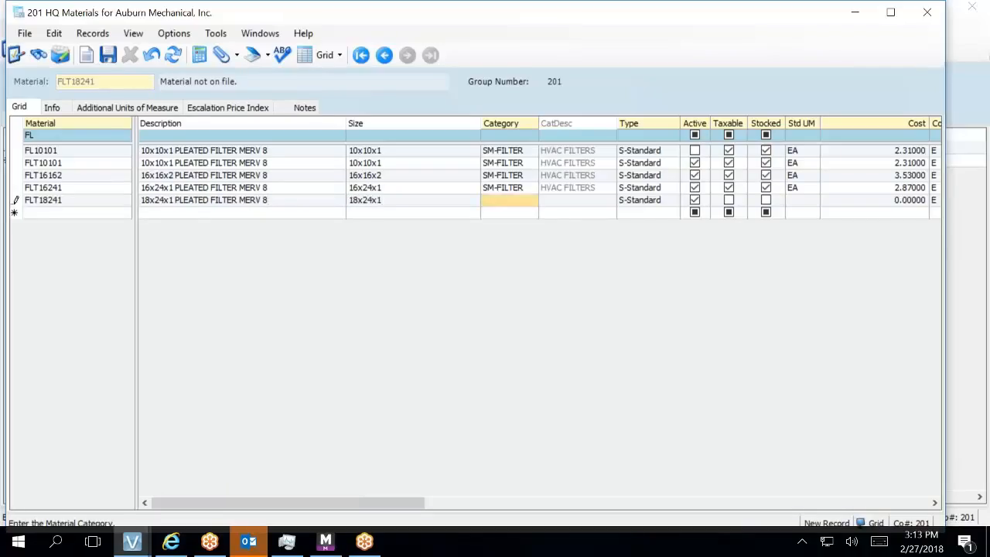
pyautogui.press('F4')
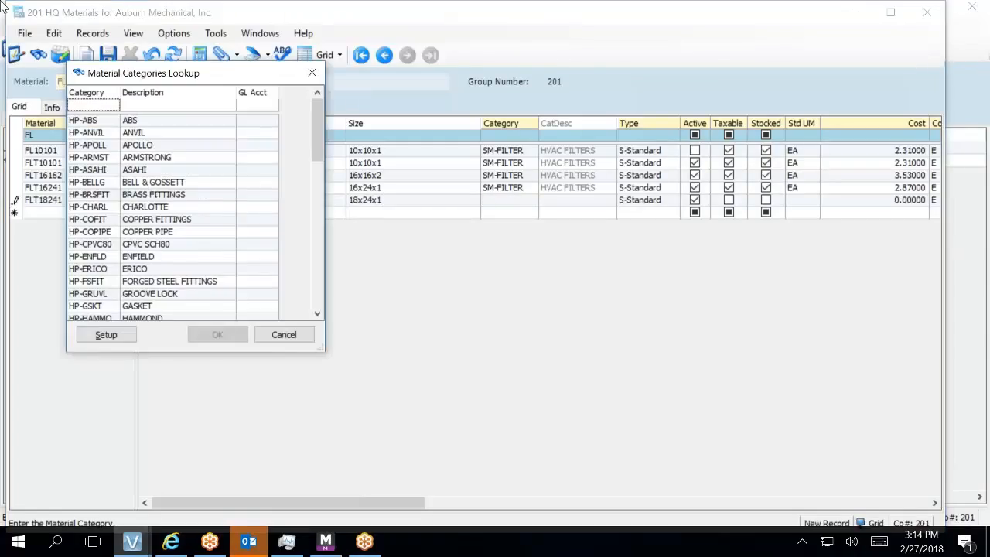
pyautogui.write('SM')
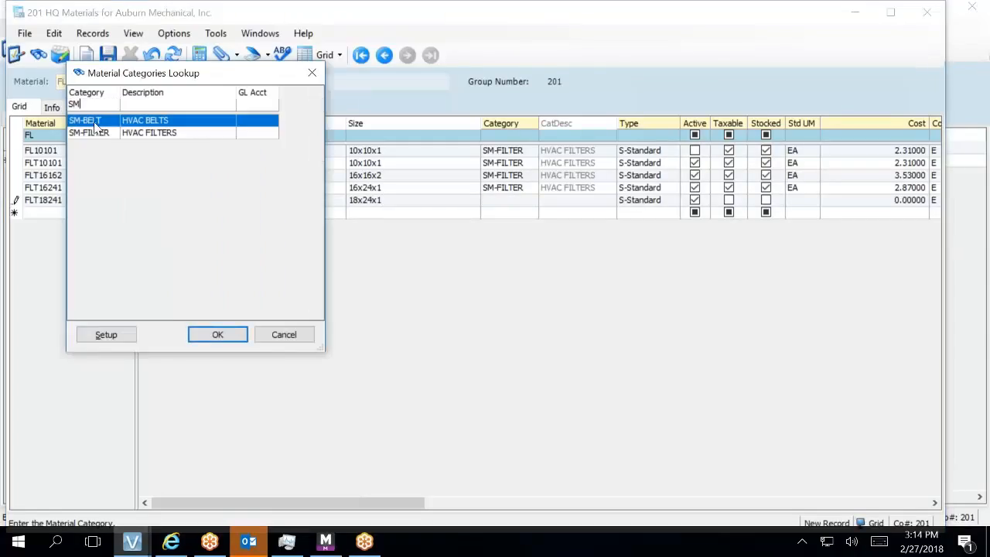
pyautogui.doubleClick(165, 132)
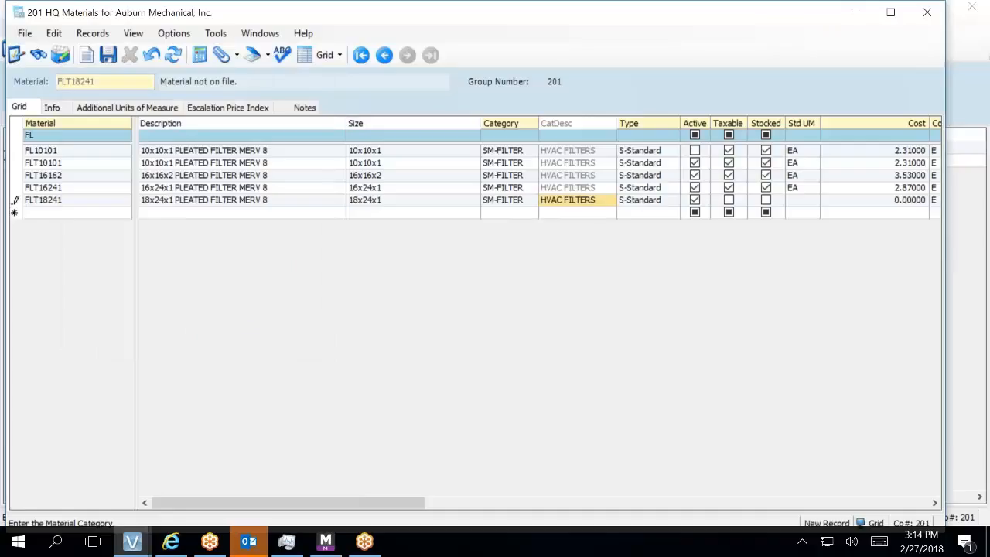
pyautogui.click(728, 200)
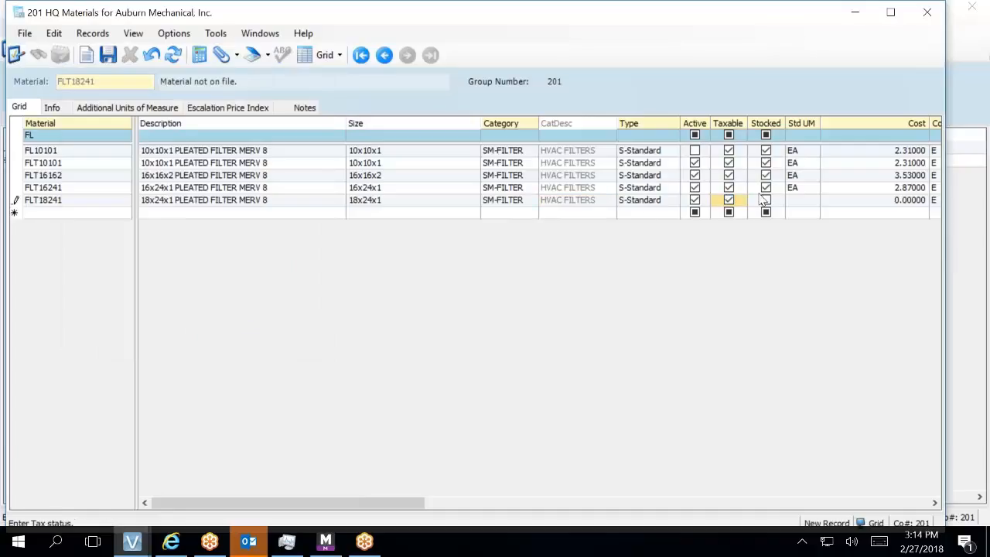
pyautogui.click(766, 201)
# - Give FLT18241 unit EA and cost 3.00, save it, and close HQ Materials
pyautogui.click(796, 202)
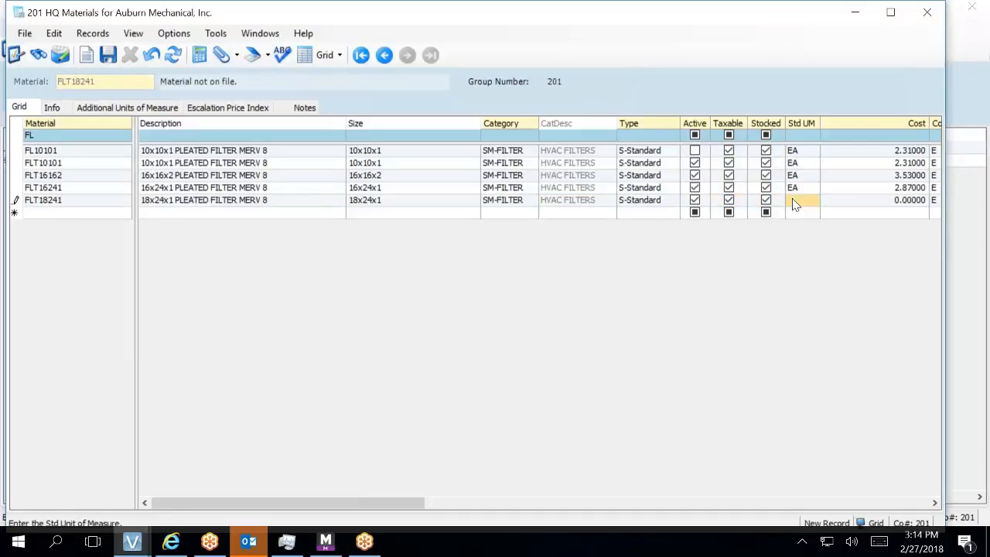
pyautogui.write('EA')
pyautogui.press('Tab')
pyautogui.write('3')
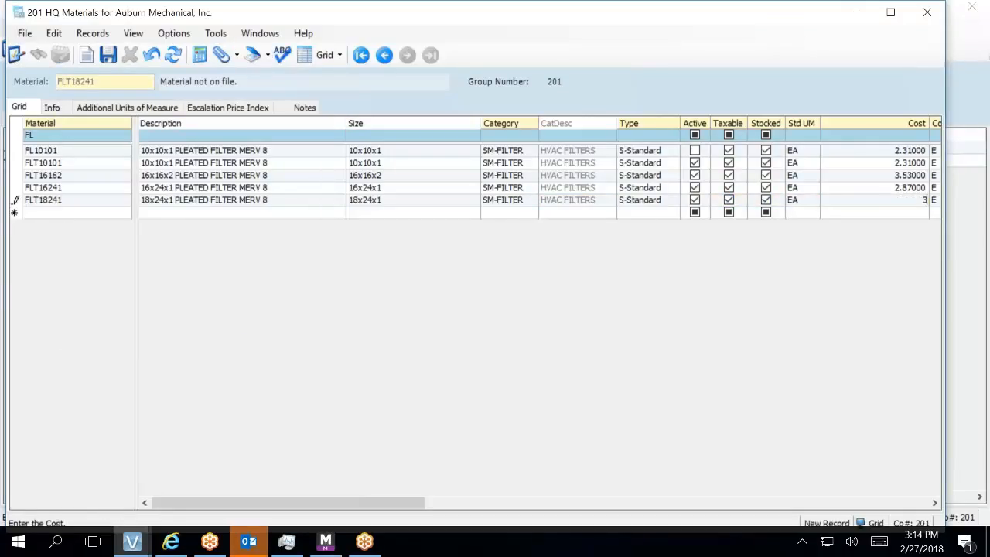
pyautogui.write('.00')
pyautogui.click(108, 55)
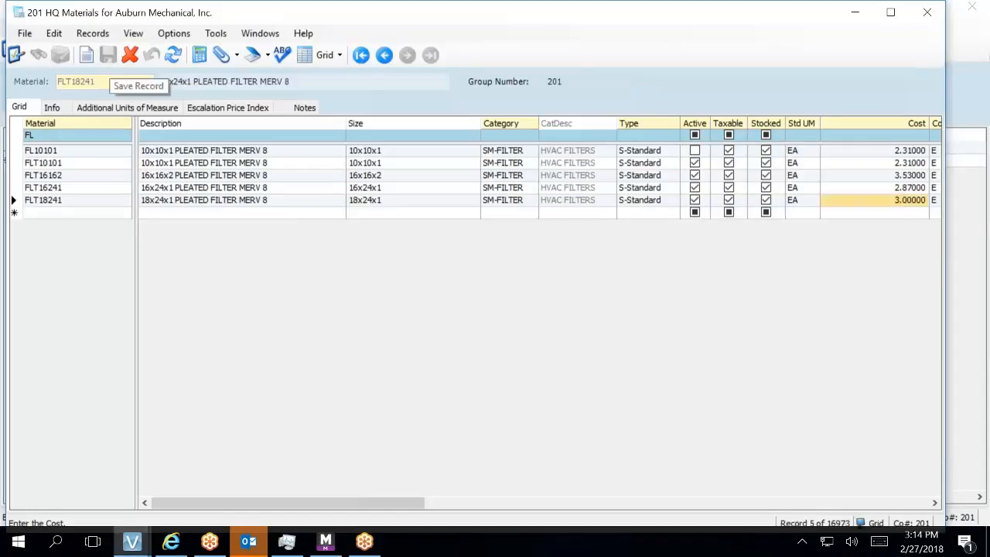
pyautogui.click(927, 12)
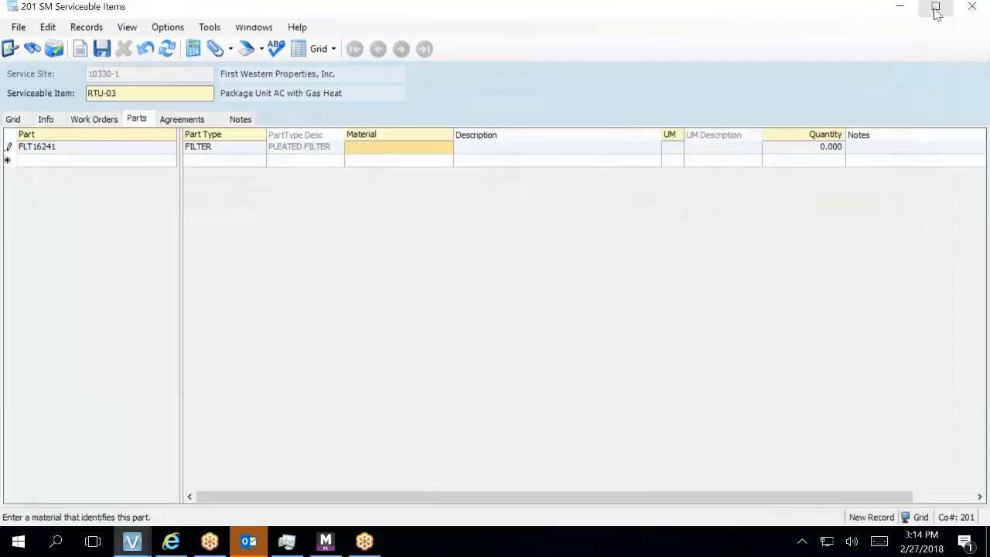
# - Assign material FLT16241 to RTU-03's part FLT16241 with quantity 1, then begin a new part row
pyautogui.click(393, 154)
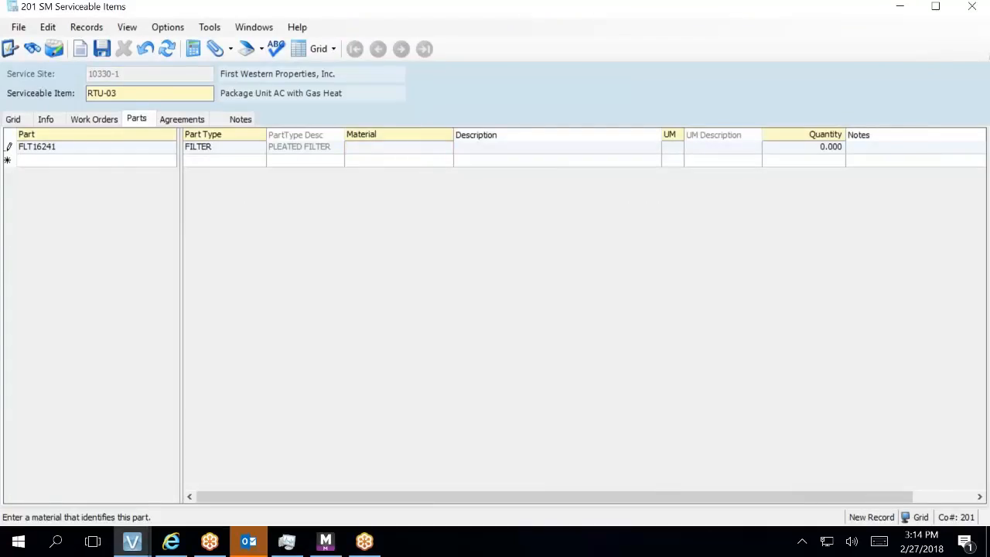
pyautogui.press('F4')
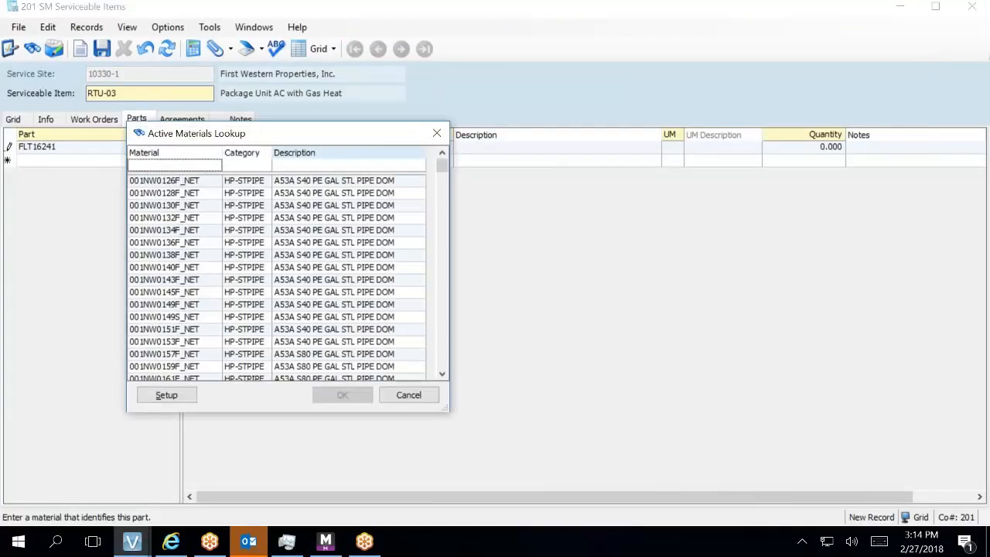
pyautogui.write('FL')
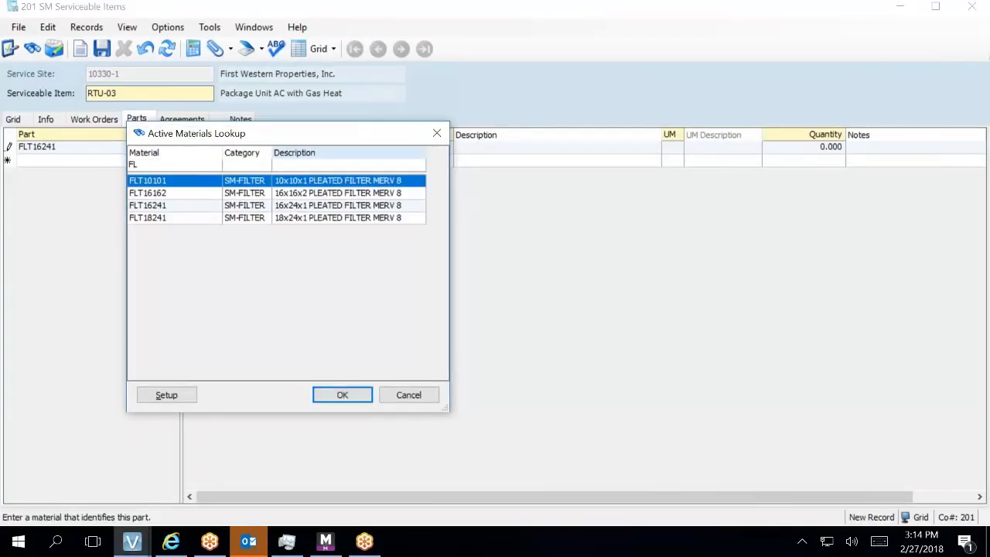
pyautogui.click(379, 206)
pyautogui.doubleClick(379, 205)
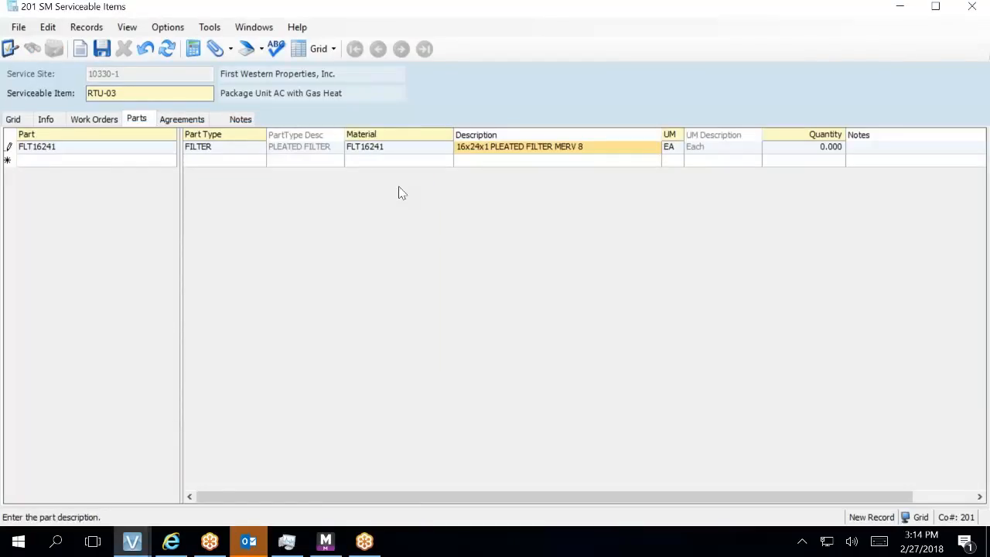
pyautogui.press('Tab')
pyautogui.press('Tab')
pyautogui.write('1')
pyautogui.press('Tab')
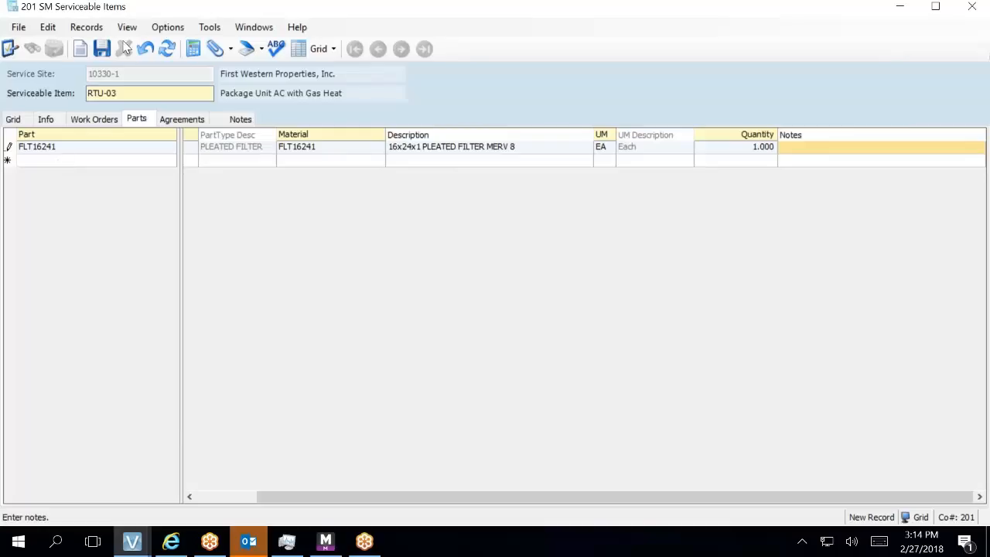
pyautogui.click(77, 160)
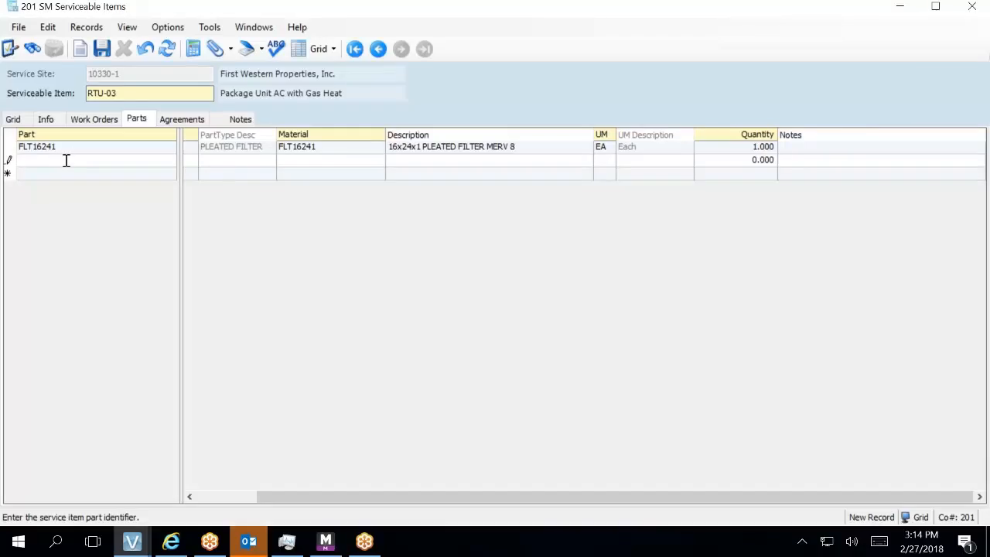
# - Add part FLT18241 to RTU-03 with part type FILTER
pyautogui.press('F4')
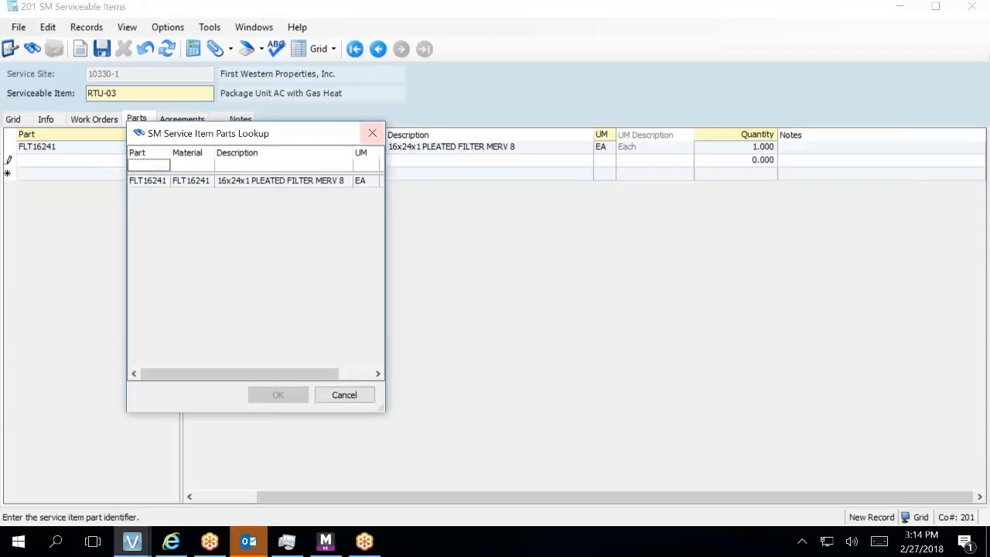
pyautogui.click(373, 133)
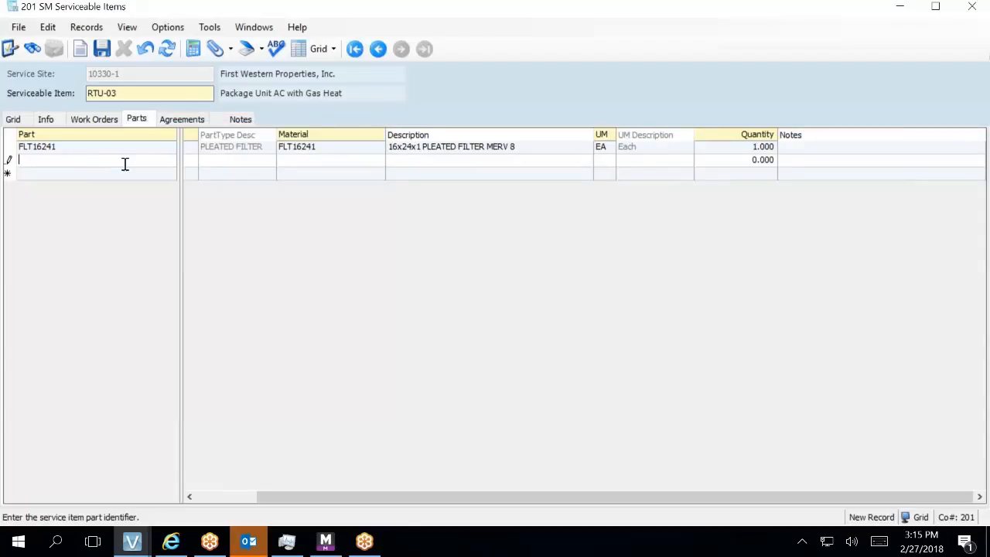
pyautogui.write('FLT18241')
pyautogui.press('Tab')
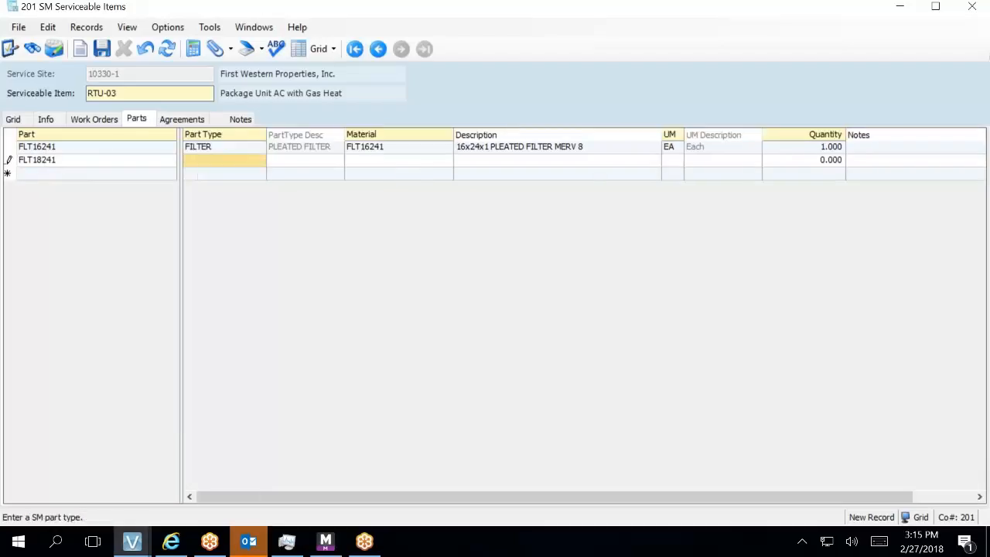
pyautogui.press('F4')
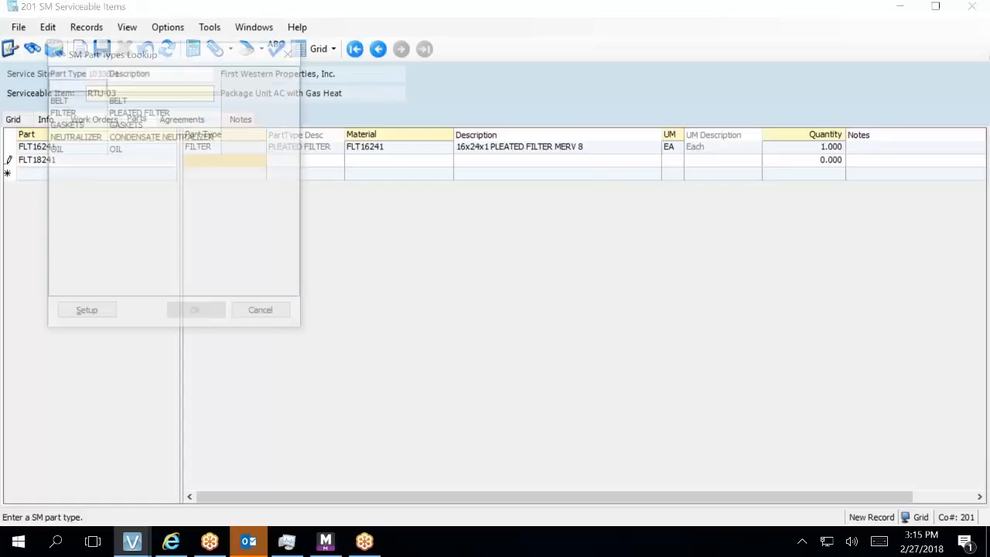
pyautogui.click(175, 113)
pyautogui.doubleClick(177, 115)
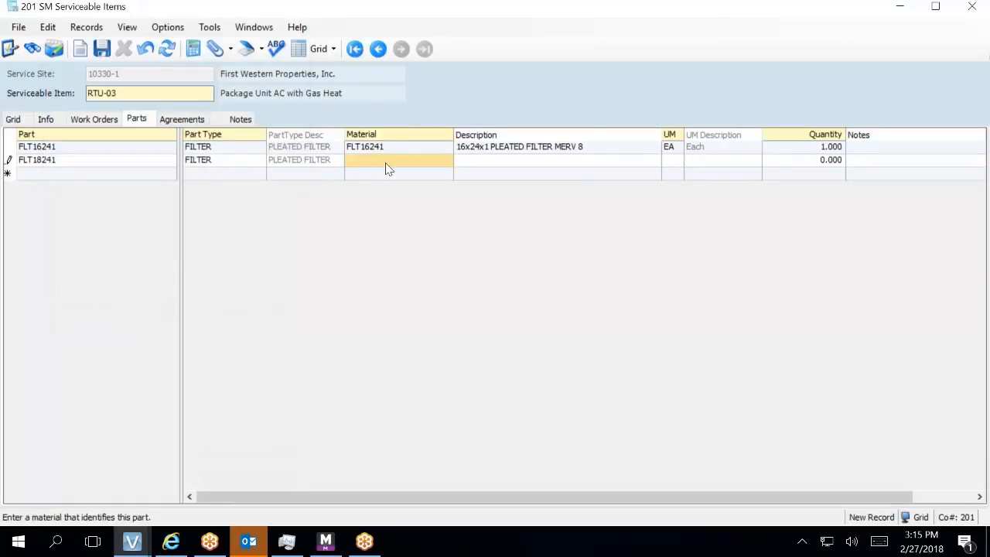
# - Link part FLT18241 to material FLT18241 with quantity 1 and save the parts list
pyautogui.press('F4')
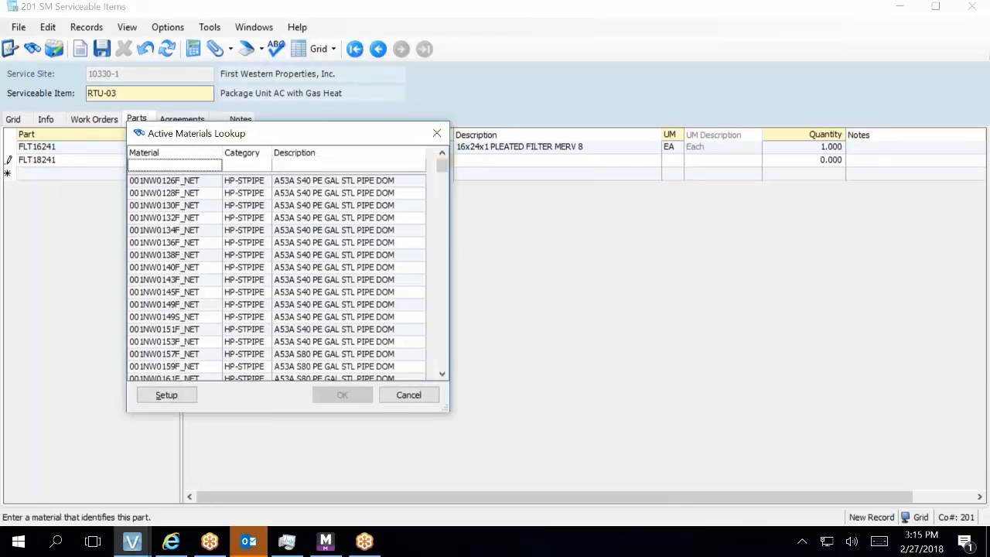
pyautogui.write('FL')
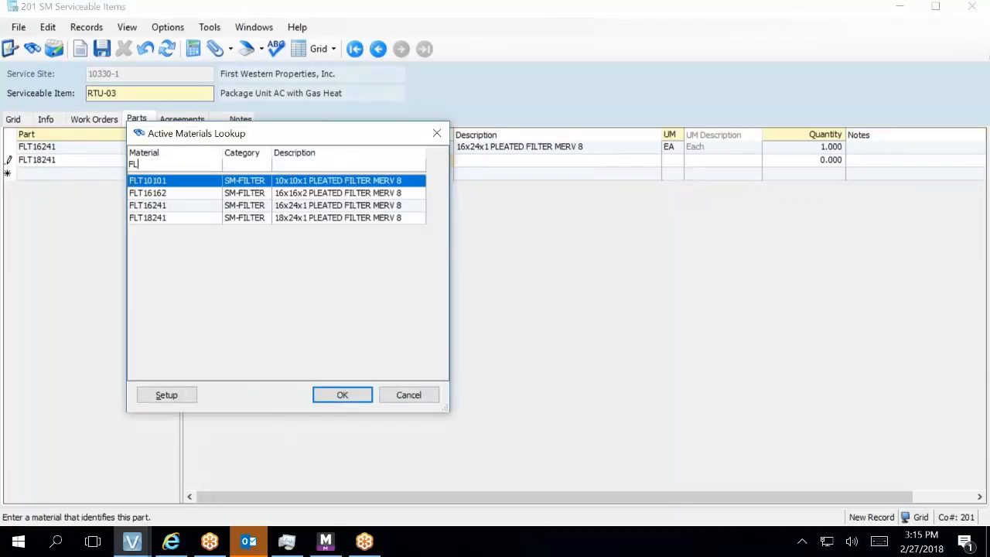
pyautogui.doubleClick(377, 217)
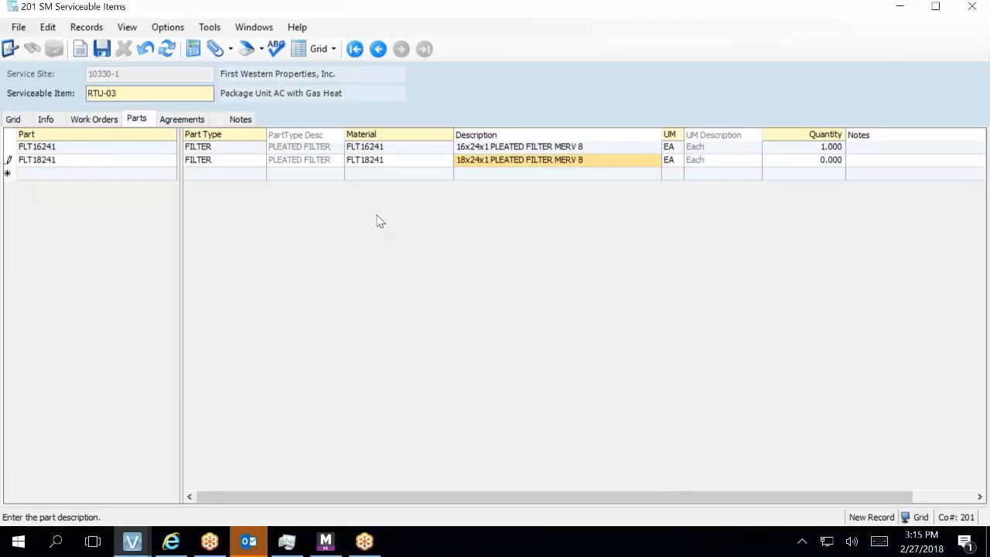
pyautogui.press('Tab')
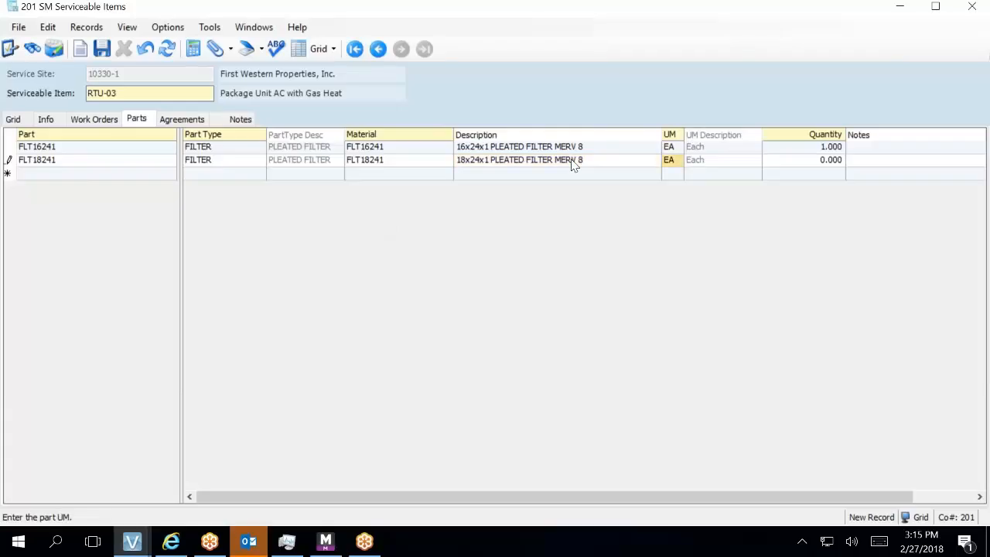
pyautogui.press('Tab')
pyautogui.write('1')
pyautogui.press('Tab')
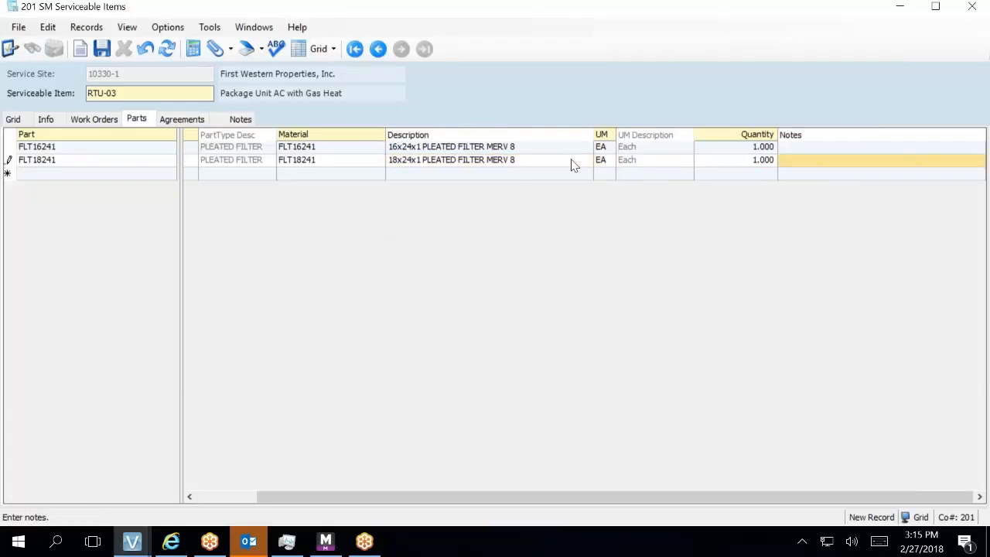
pyautogui.click(101, 48)
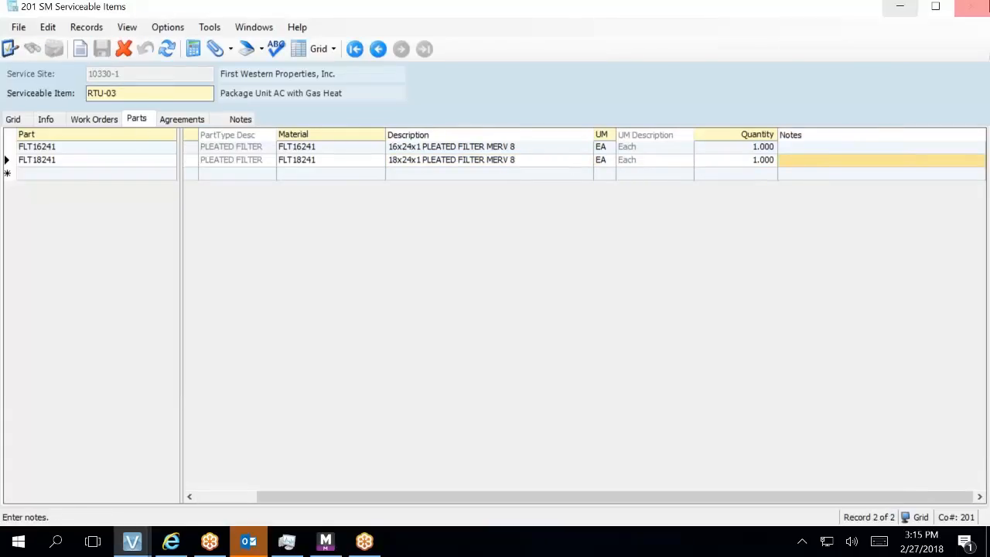
# - Close the SM Serviceable Items window to return to SM Service Sites for site 10330-1
pyautogui.click(972, 8)
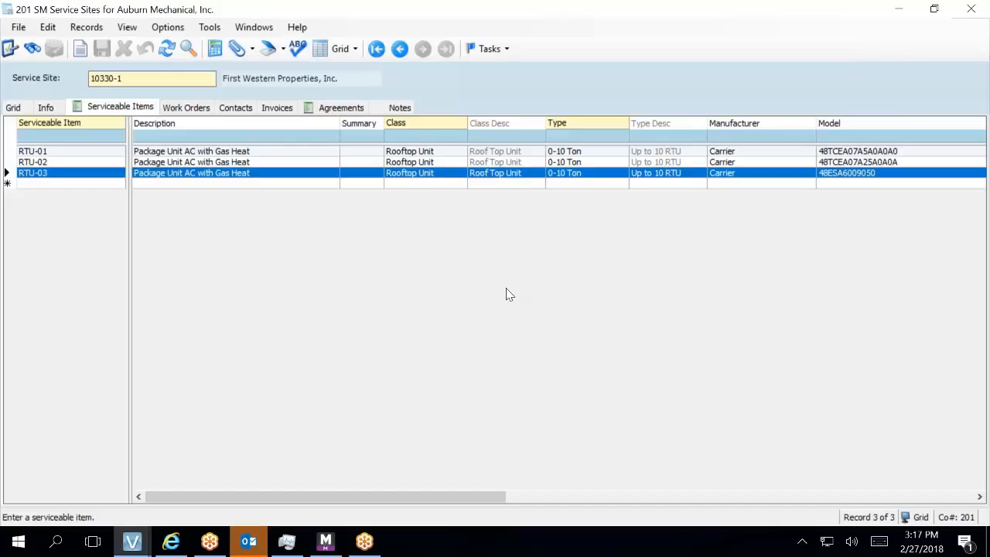
# - Close SM Service Sites, then open SM Agreement Types in a narrower window
pyautogui.click(971, 16)
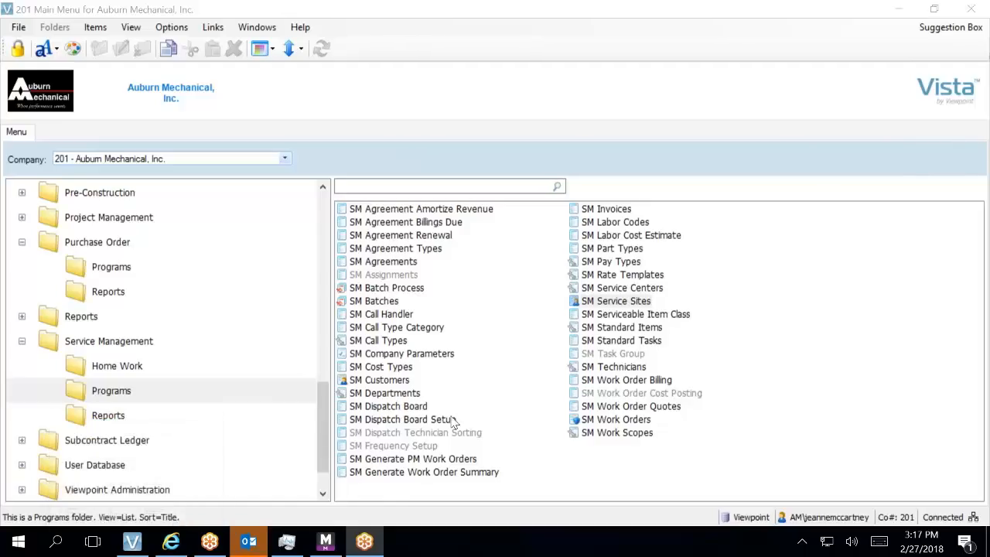
pyautogui.doubleClick(395, 251)
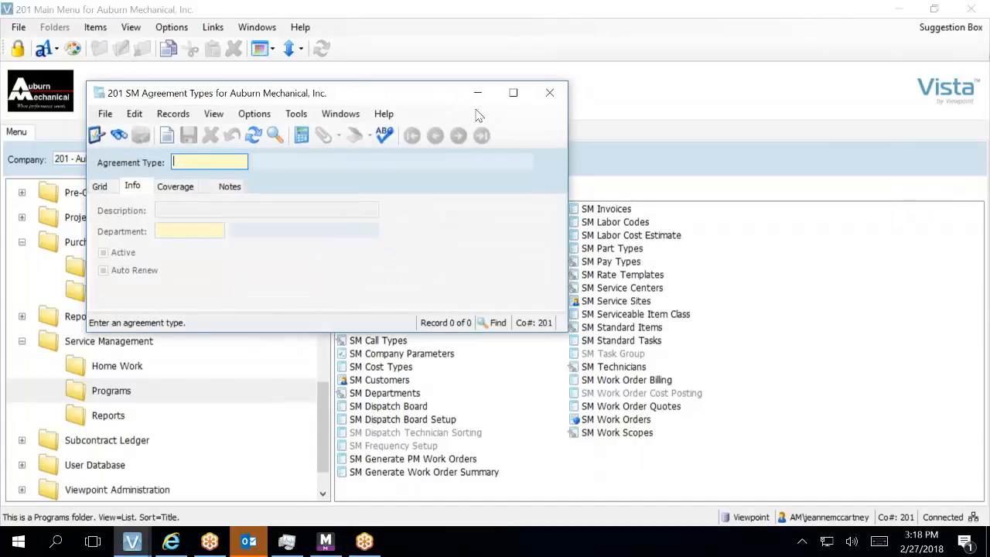
pyautogui.moveTo(566, 160); pyautogui.dragTo(364, 160)
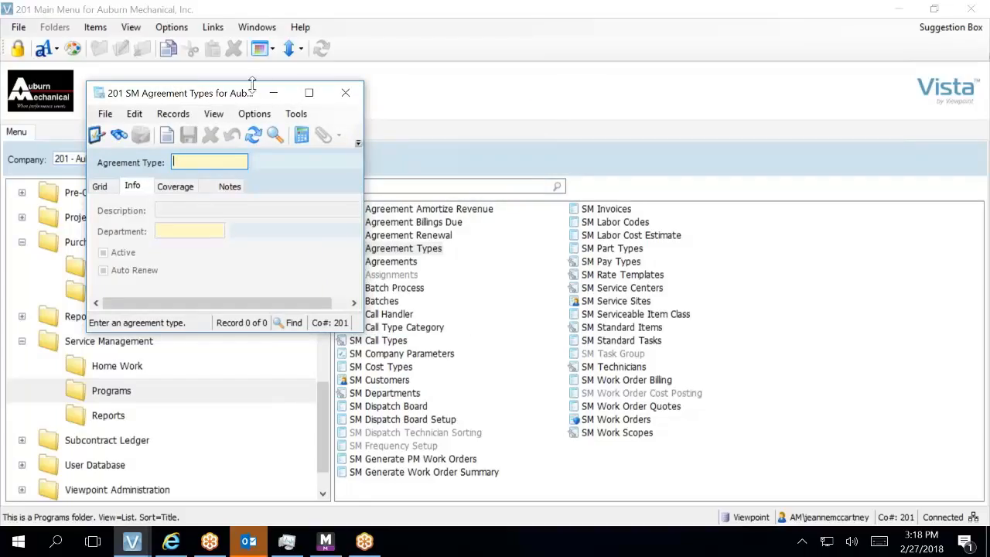